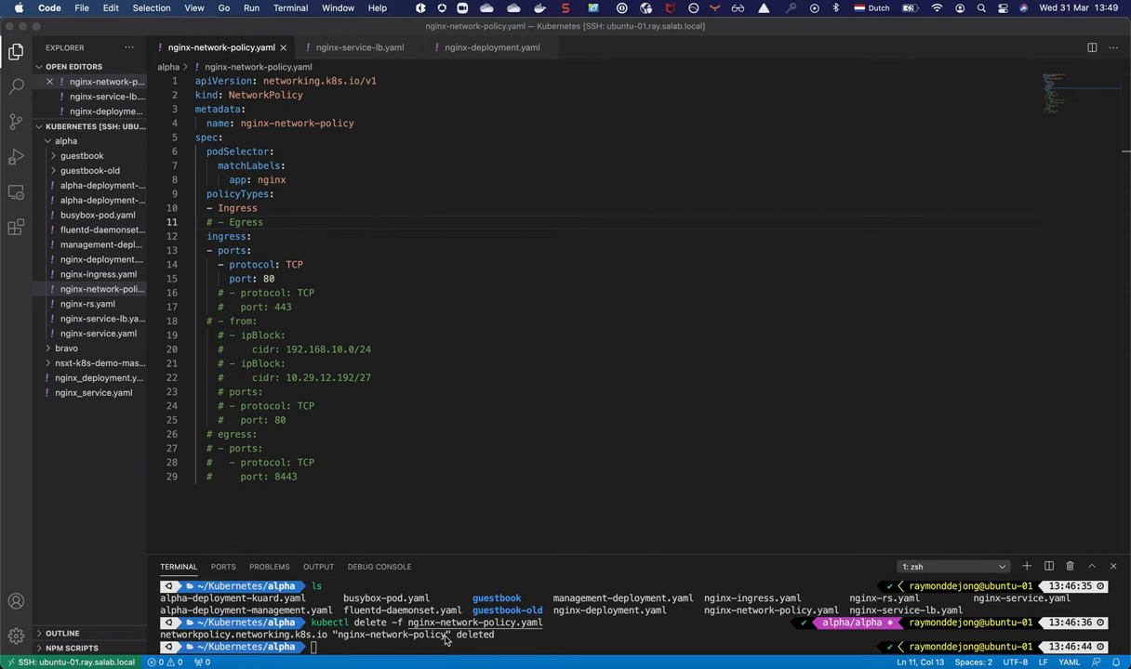
- Review nginx-deployment.yaml, return to nginx-network-policy.yaml, and apply the policy with kubectl apply -f nginx-network-policy.yaml
left_click(465, 46)
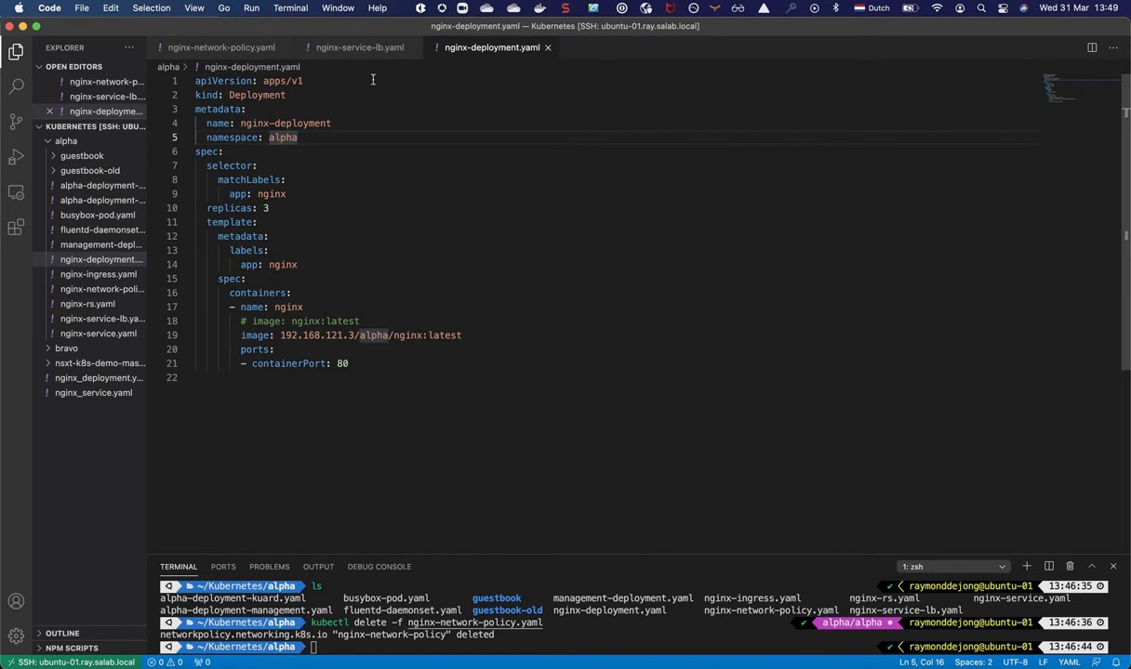
left_click(215, 46)
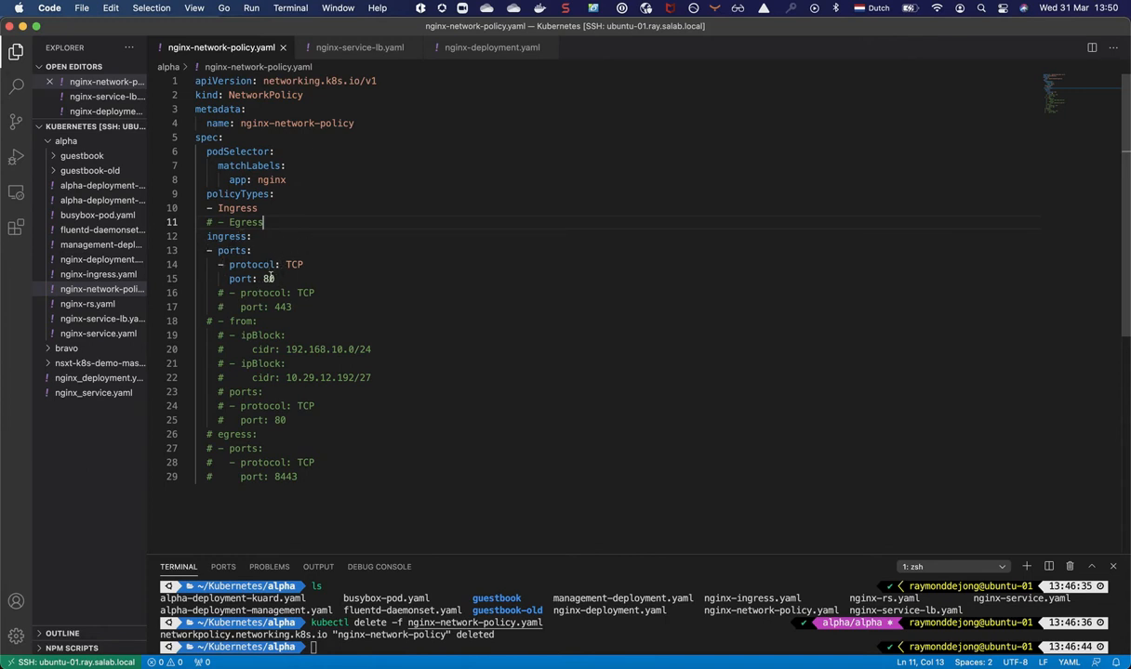
left_click(321, 618)
type("ku")
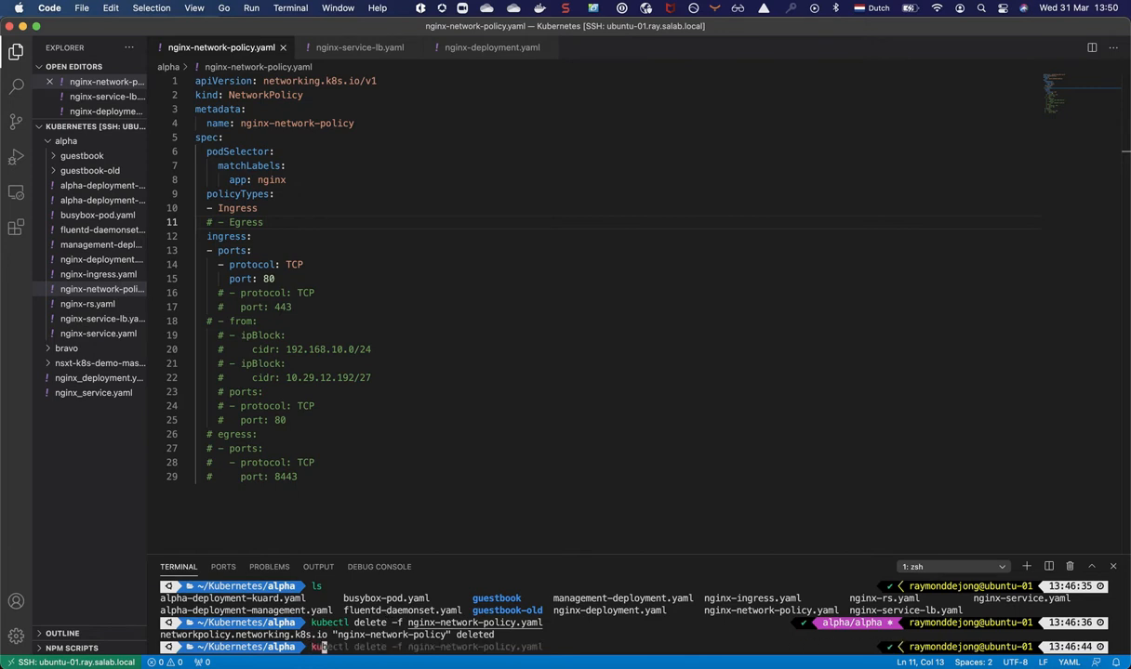
type("bectl apply")
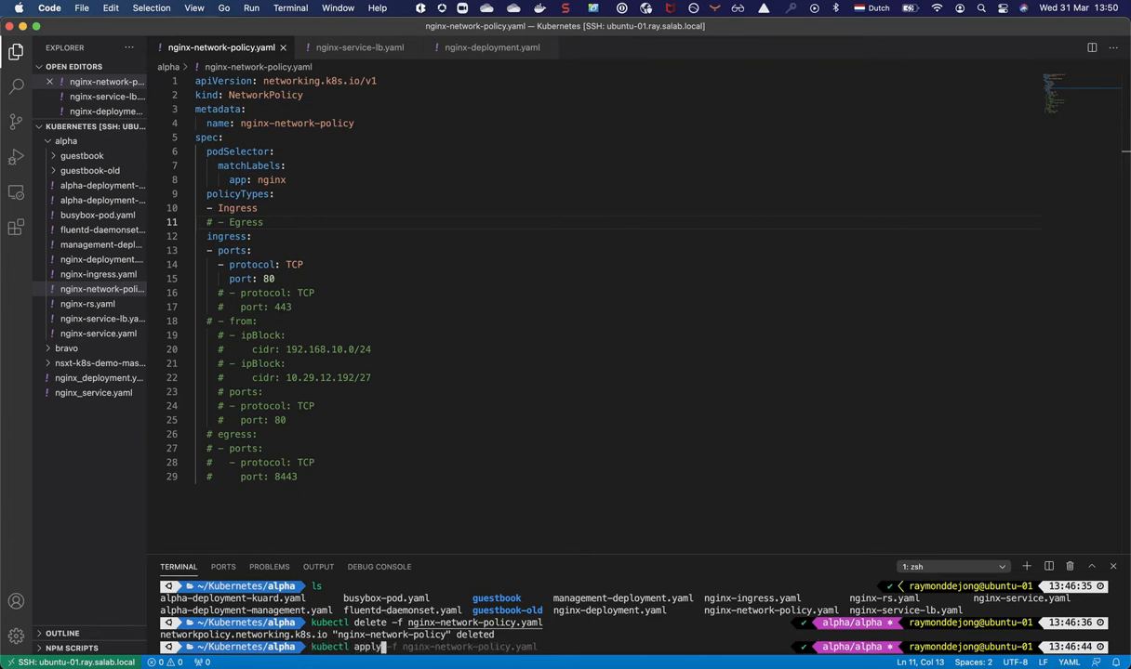
key("Right")
key("Return")
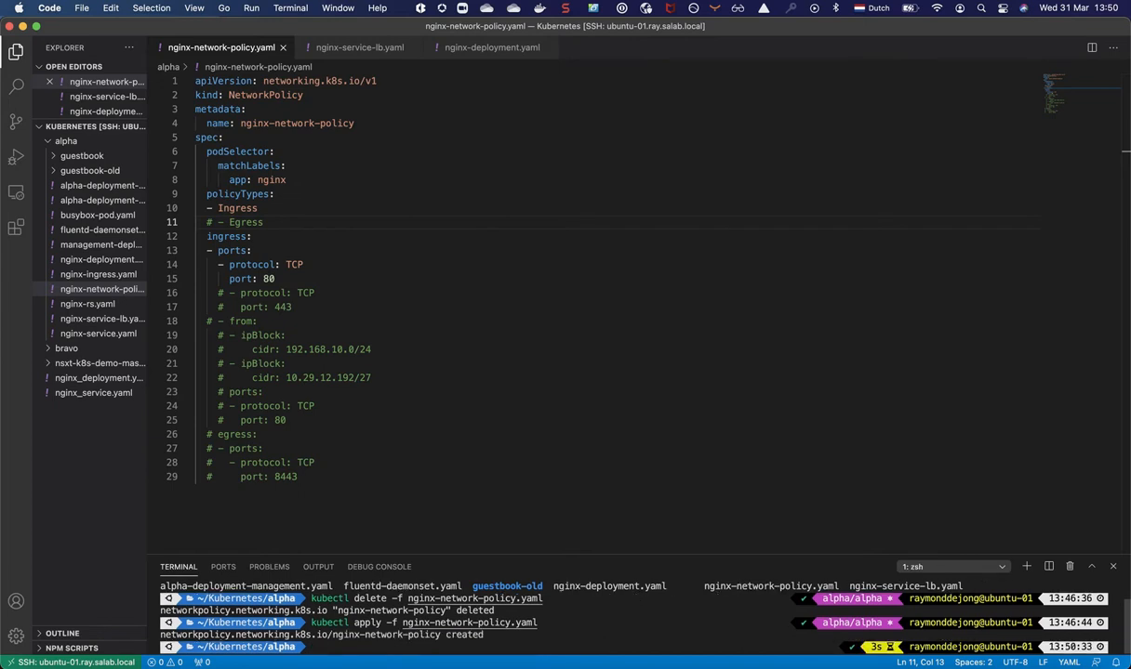
- Run kubectl describe networkpolicies nginx-network-policy and enlarge the terminal area to read the full output
key("super+Tab")
key("Escape")
type("kubectl desc")
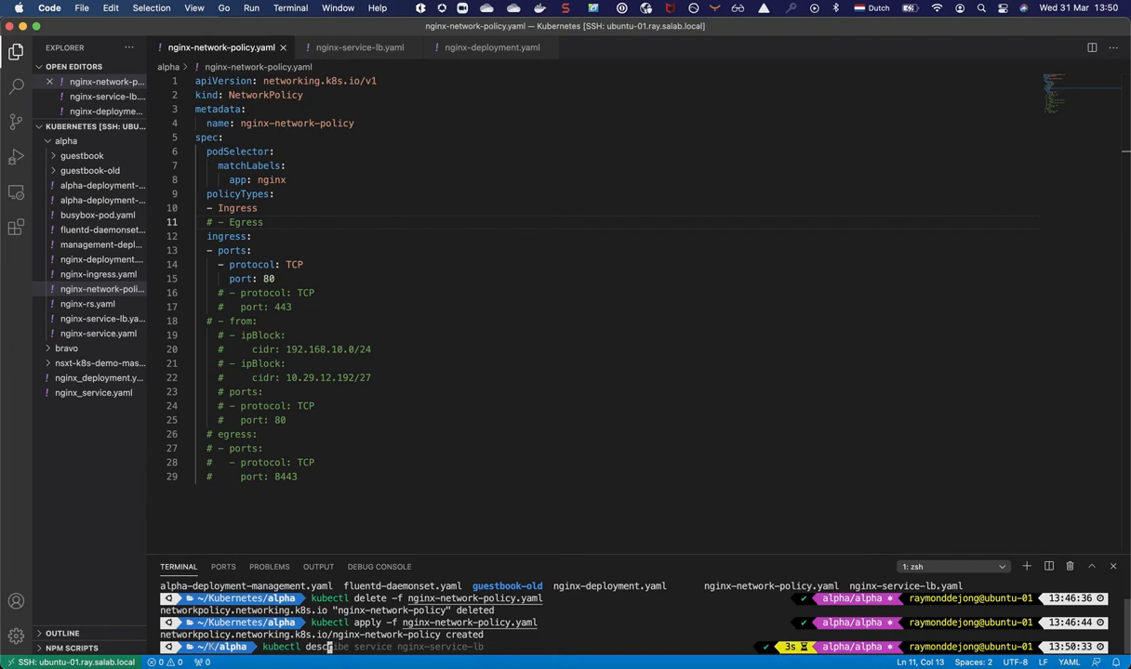
type("ribe service nginx-servic")
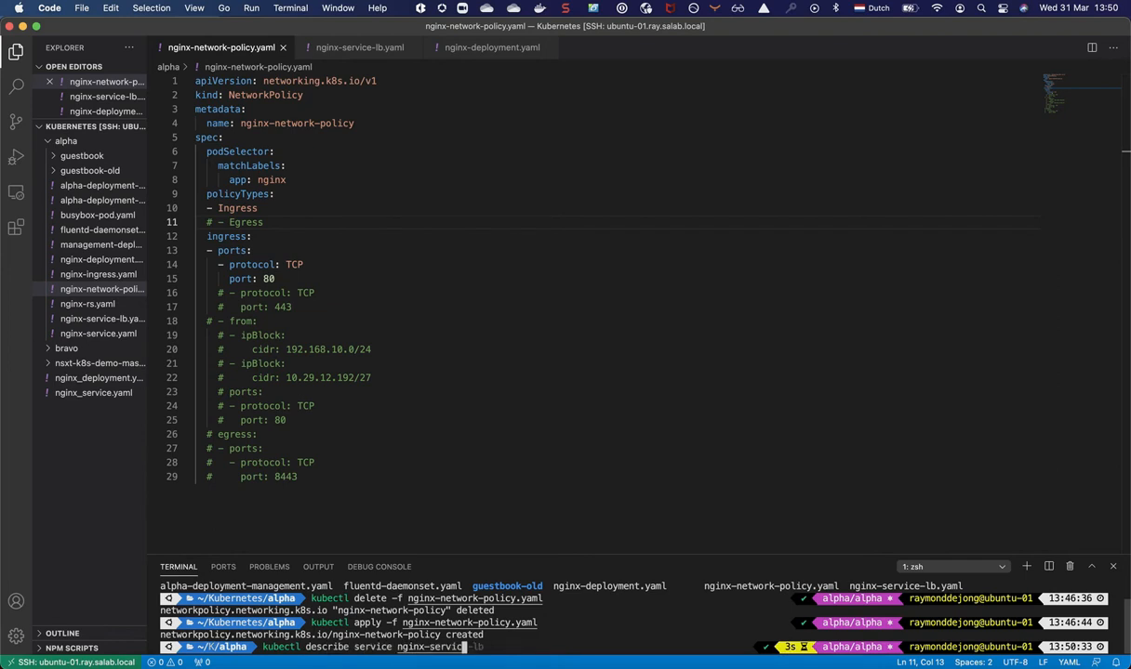
key("BackSpace")
key("BackSpace")
key("BackSpace")
key("BackSpace")
key("BackSpace")
key("BackSpace")
key("BackSpace")
key("BackSpace")
key("BackSpace")
key("BackSpace")
key("BackSpace")
key("BackSpace")
key("BackSpace")
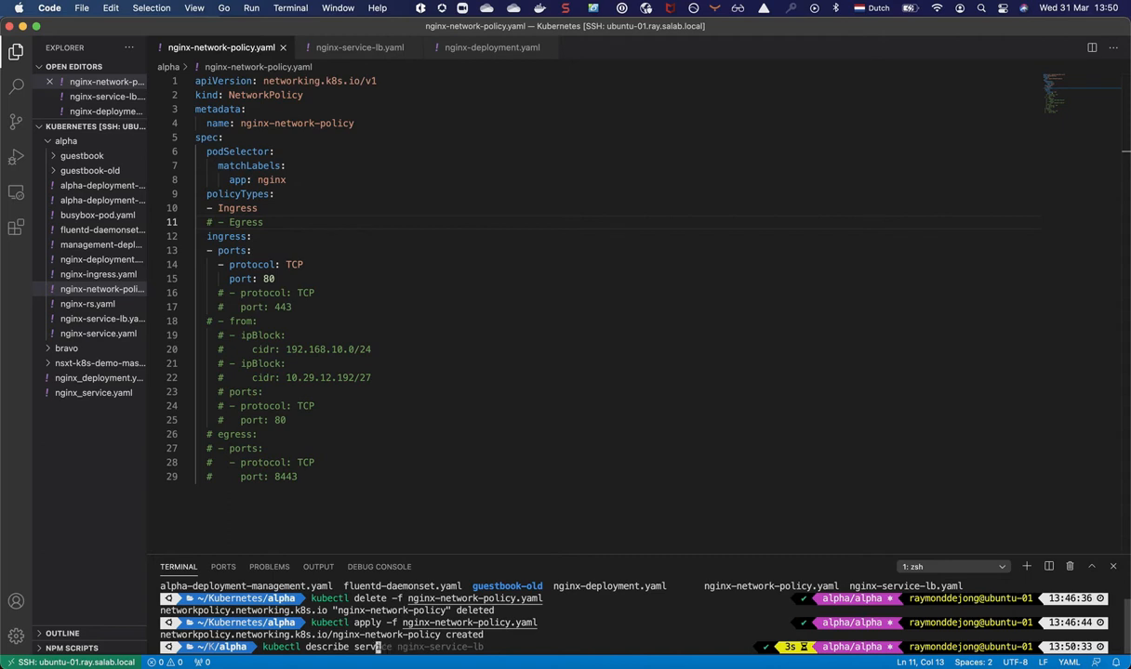
key("BackSpace")
key("BackSpace")
key("BackSpace")
key("BackSpace")
type("networkpolicies")
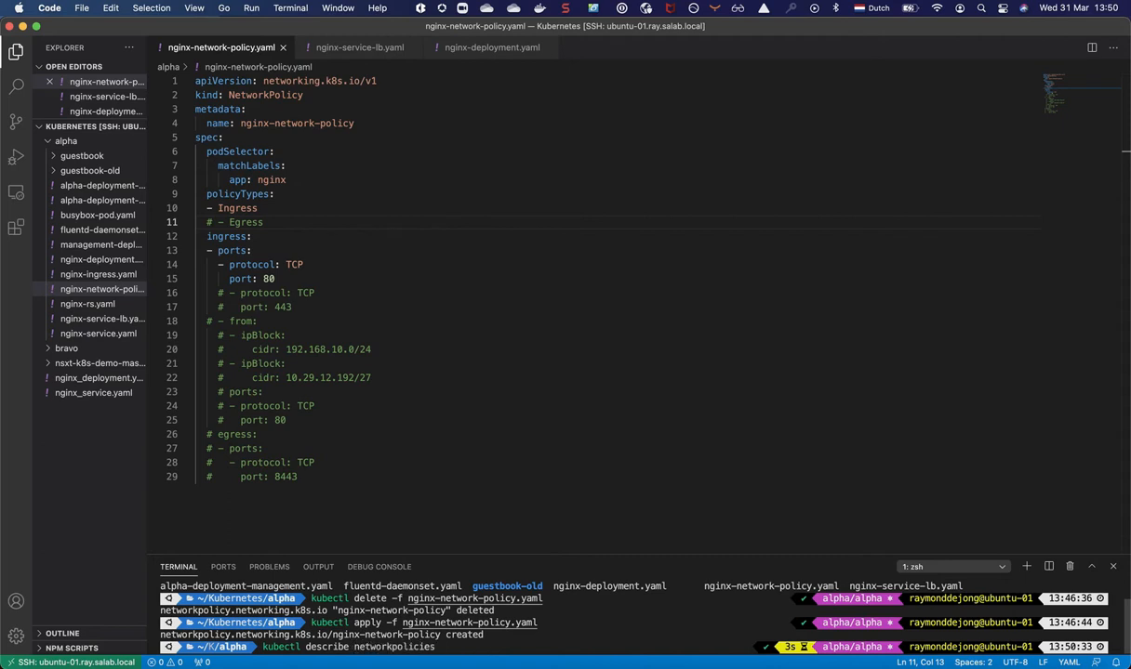
type(" nginx-network-polo")
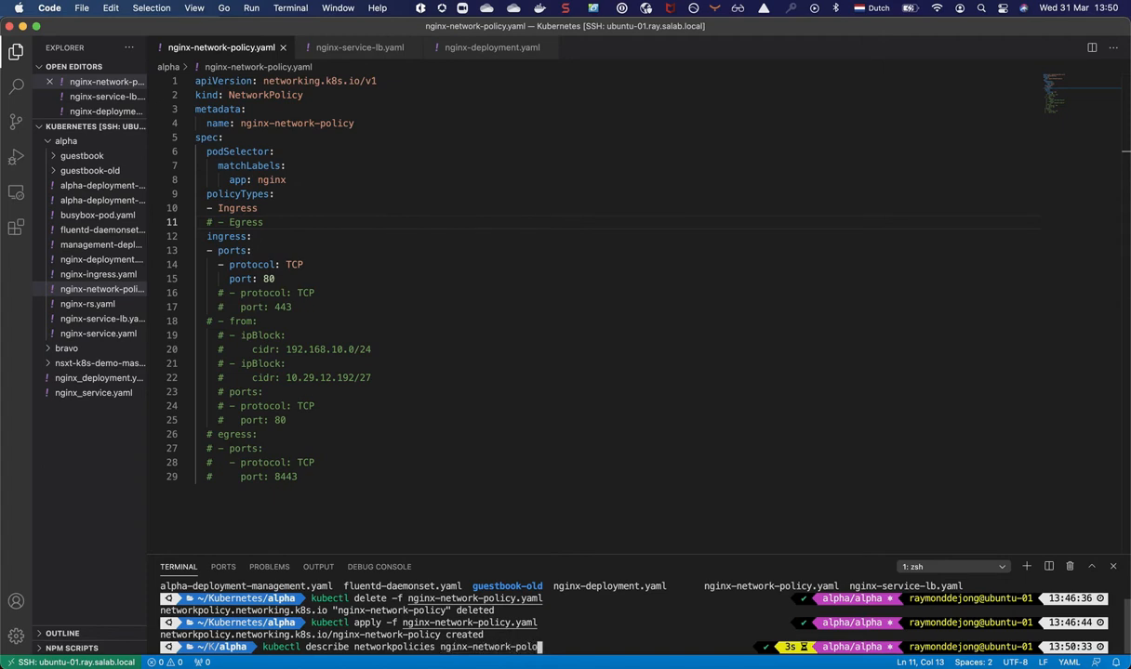
key("BackSpace")
type("icy")
key("Return")
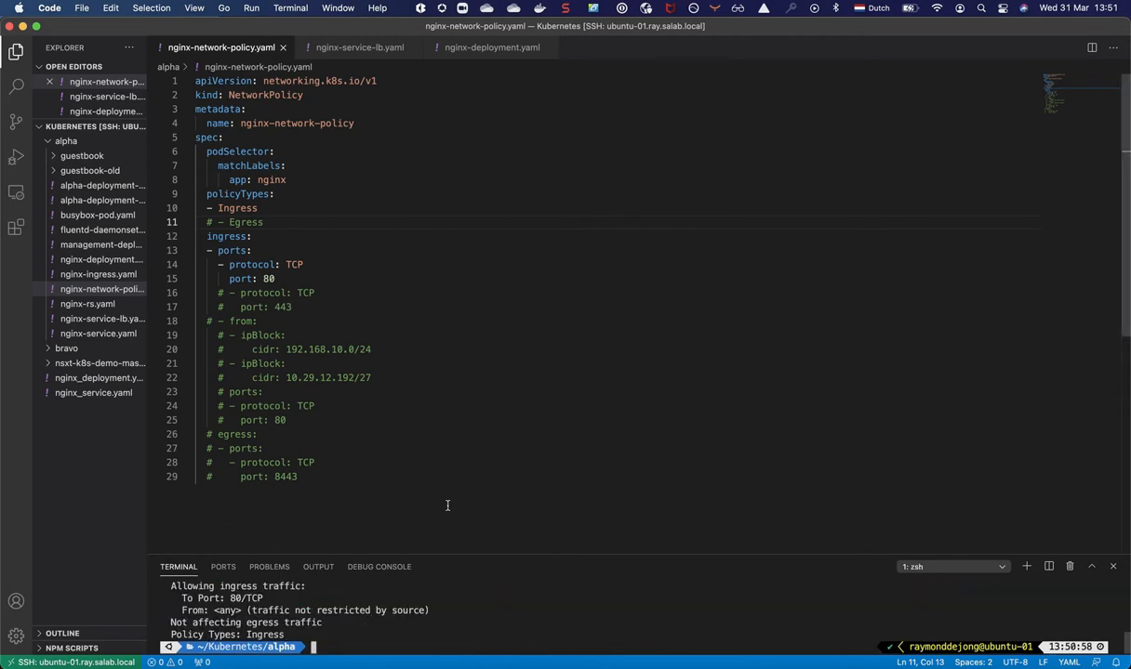
left_click_drag(453, 555, 461, 381)
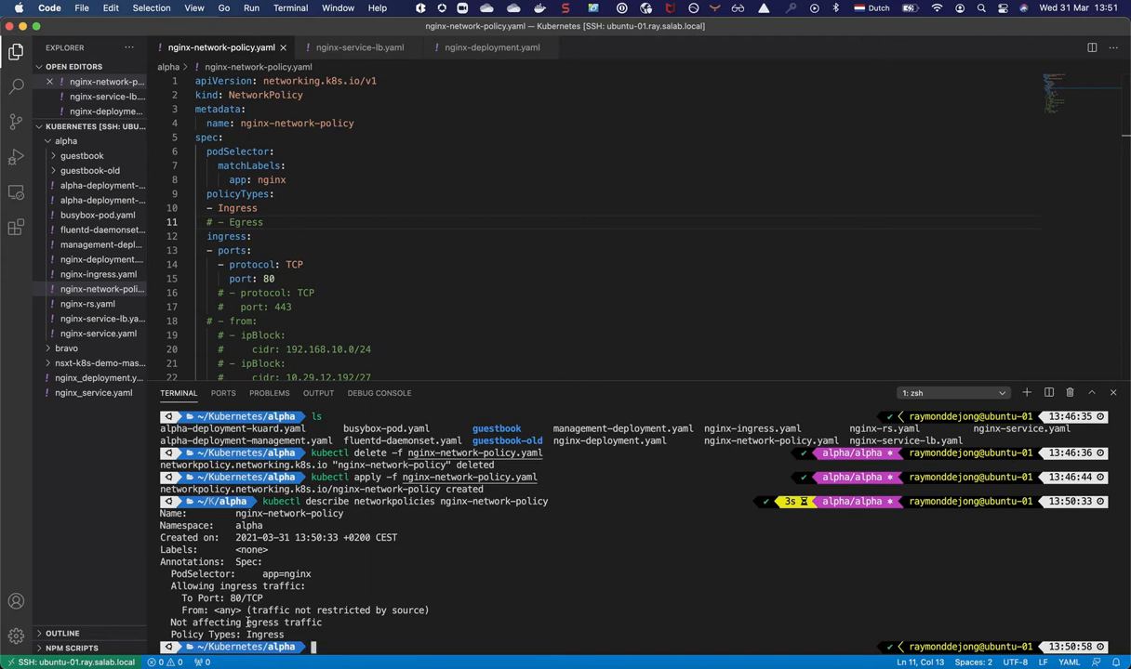
- Switch to the NSX-T page in Firefox and open the Distributed Firewall rules in the security section
key("super+Tab")
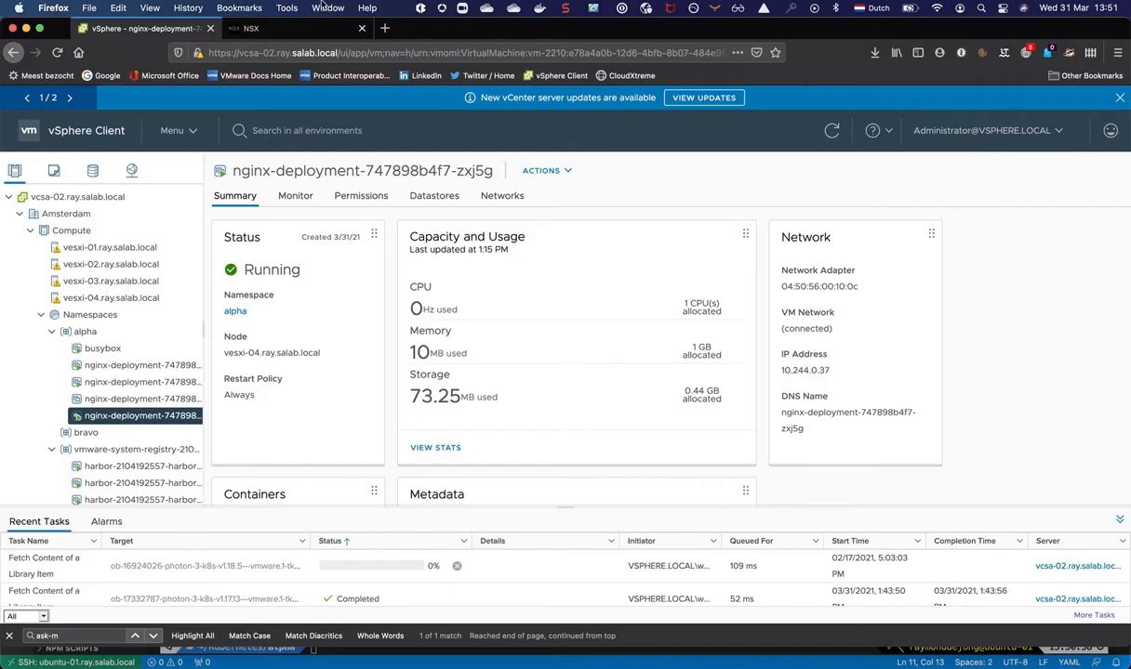
left_click(310, 33)
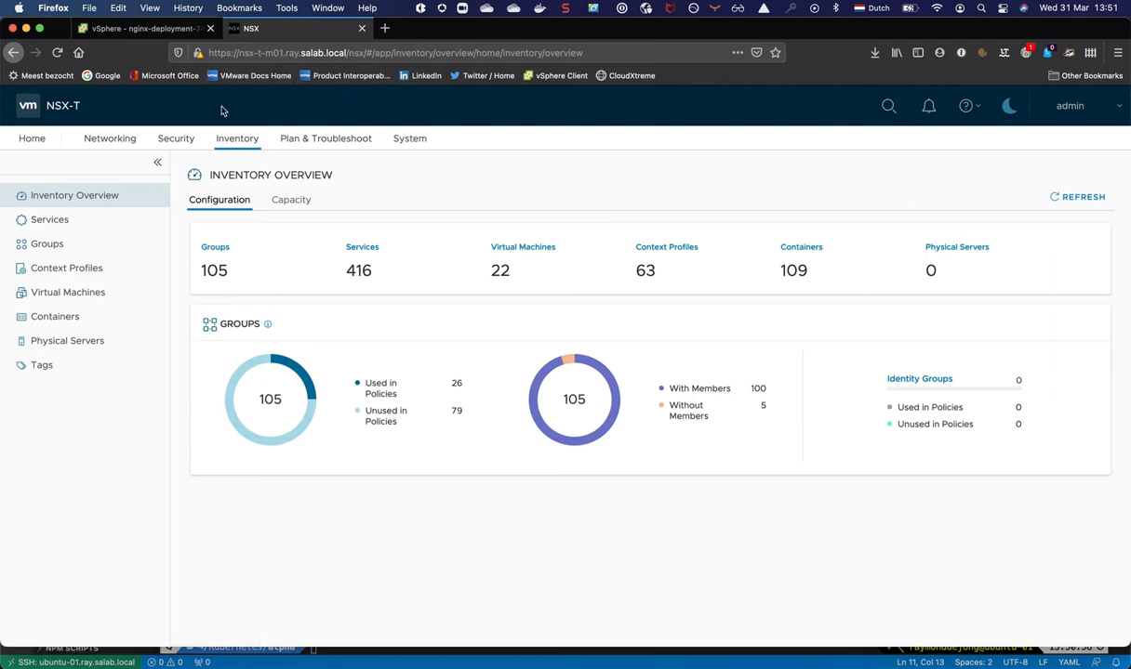
left_click(172, 138)
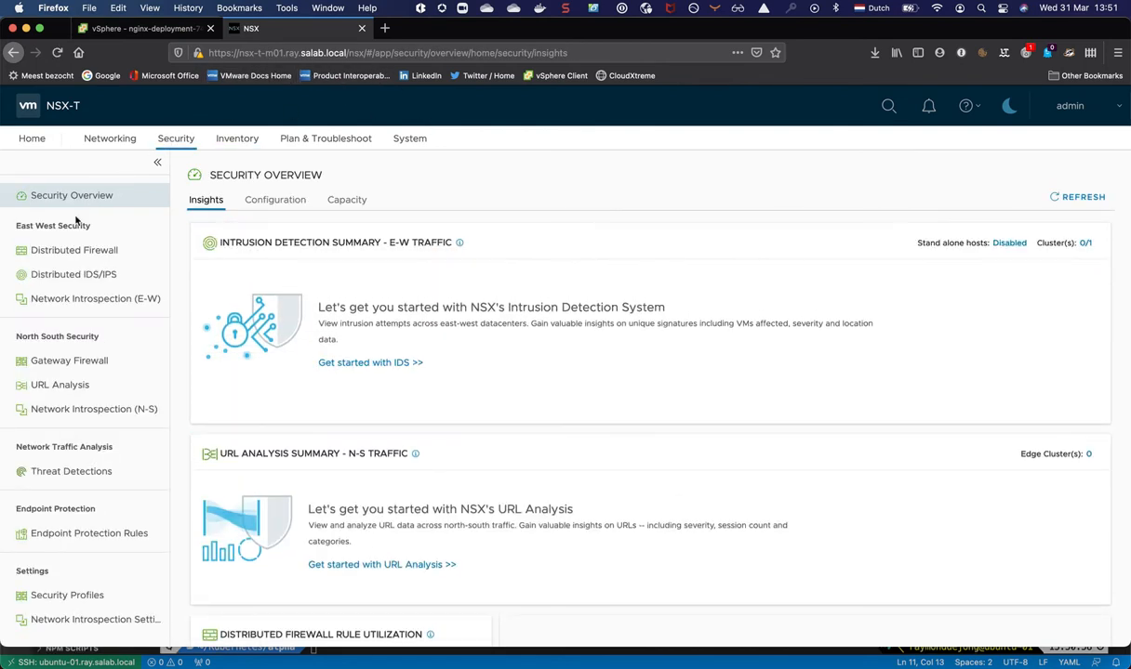
left_click(50, 252)
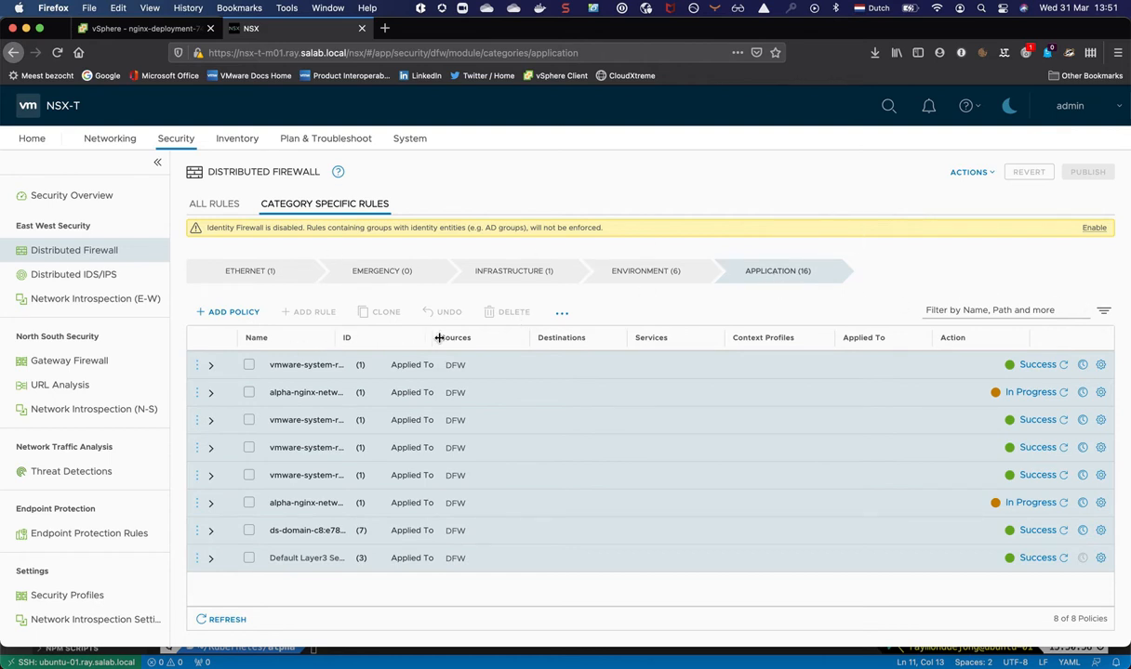
- Widen the Name column of the firewall policy list and refresh the list
left_click_drag(439, 337, 460, 338)
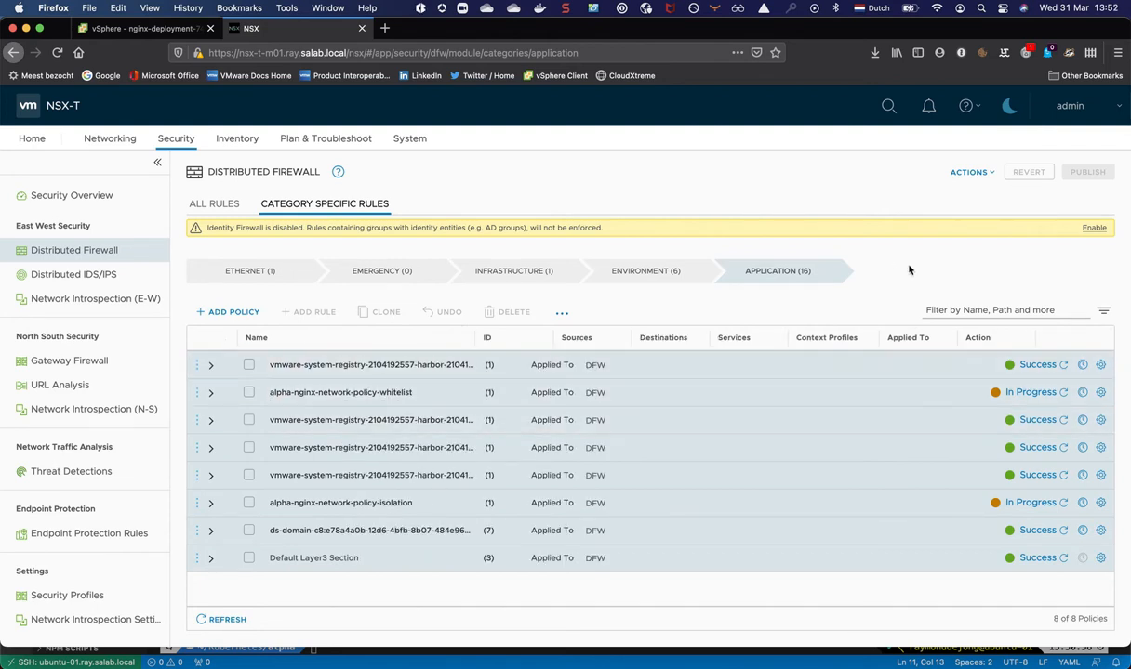
left_click(223, 622)
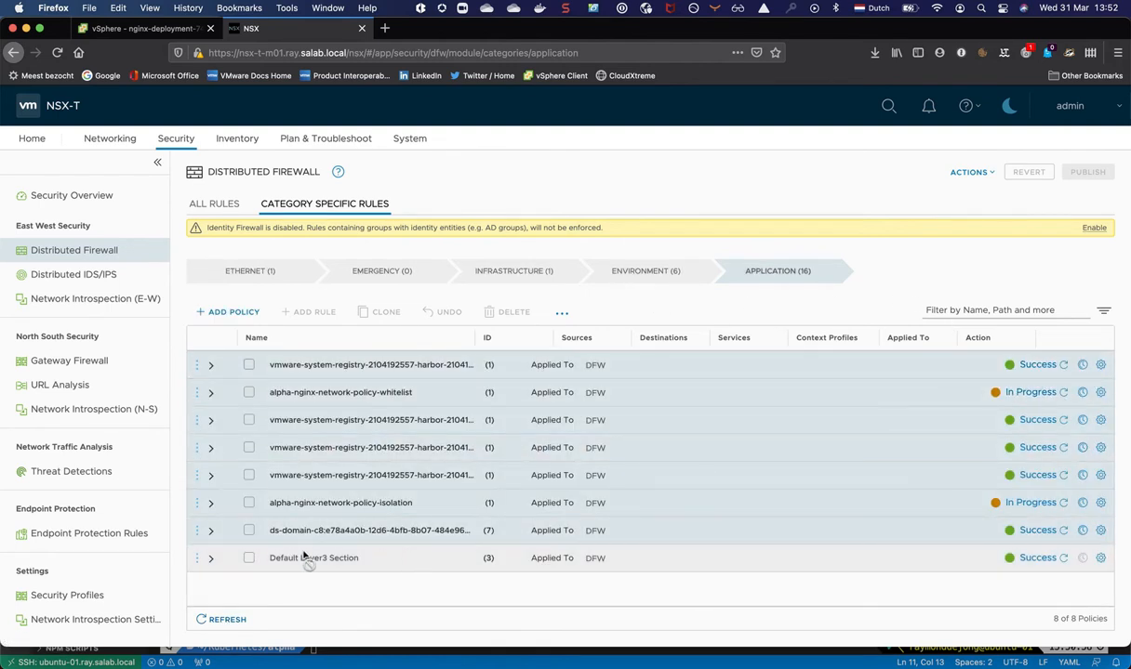
left_click(216, 626)
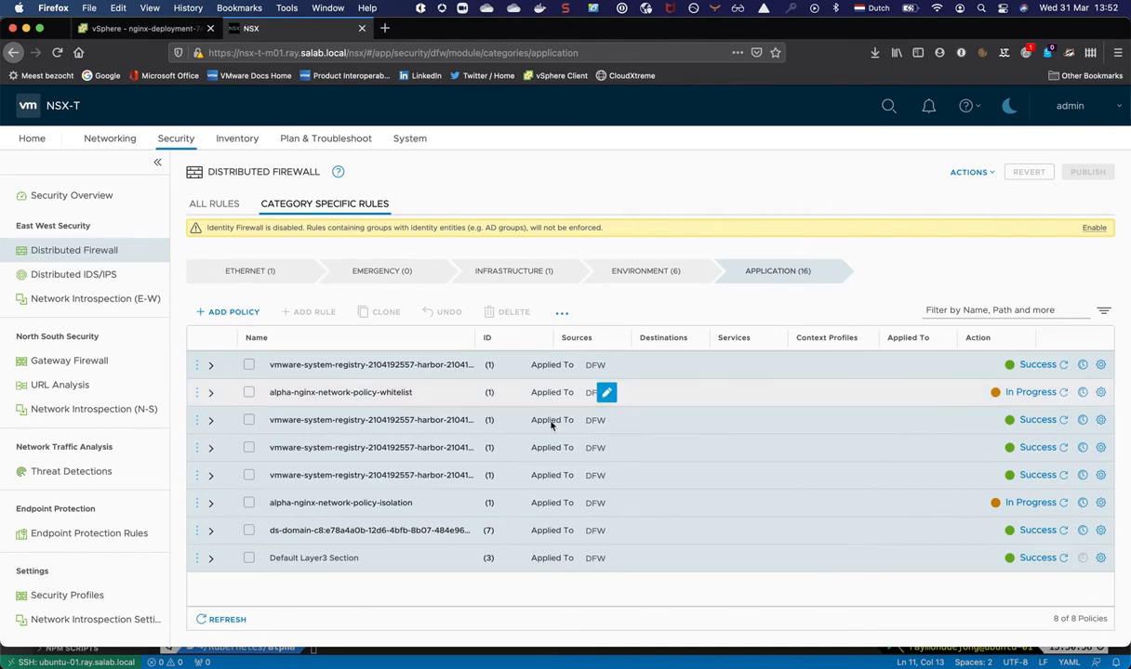
- Expand the alpha-nginx-network-policy-isolation and alpha-nginx-network-policy-whitelist policies to examine their rules
left_click(210, 503)
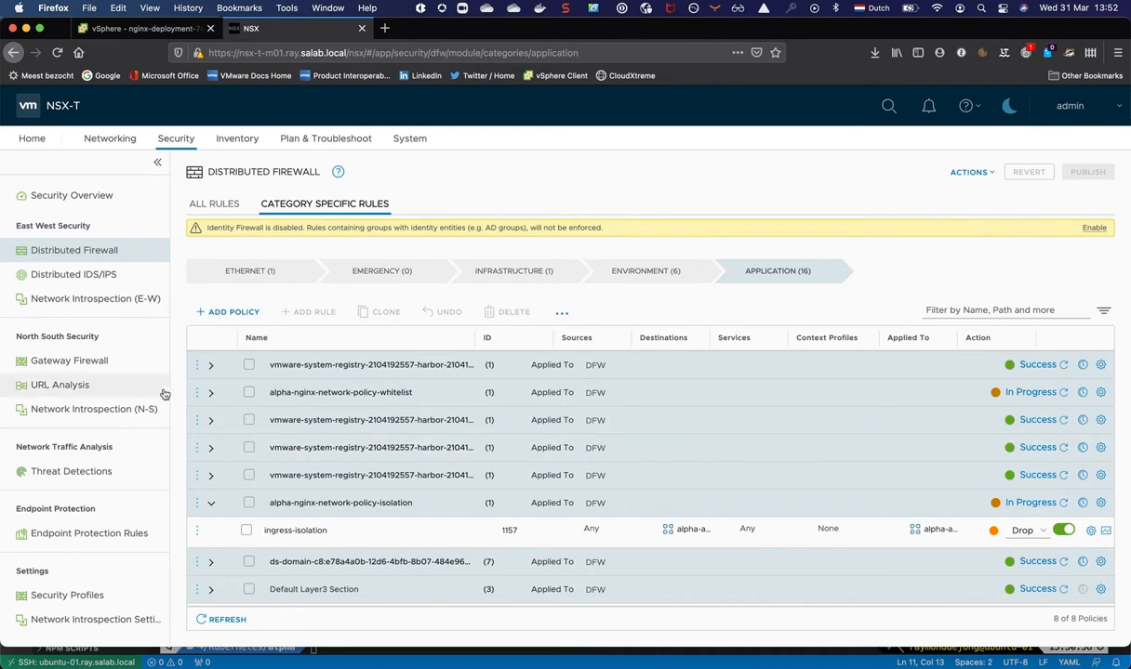
left_click(210, 392)
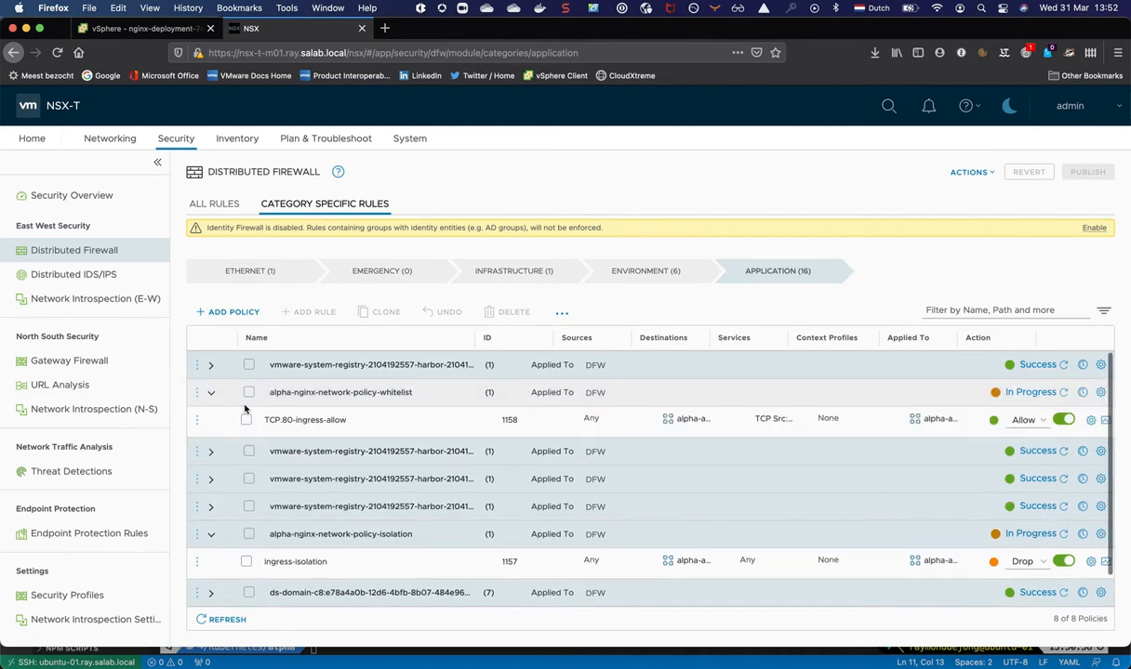
left_click(337, 422)
left_click(314, 394)
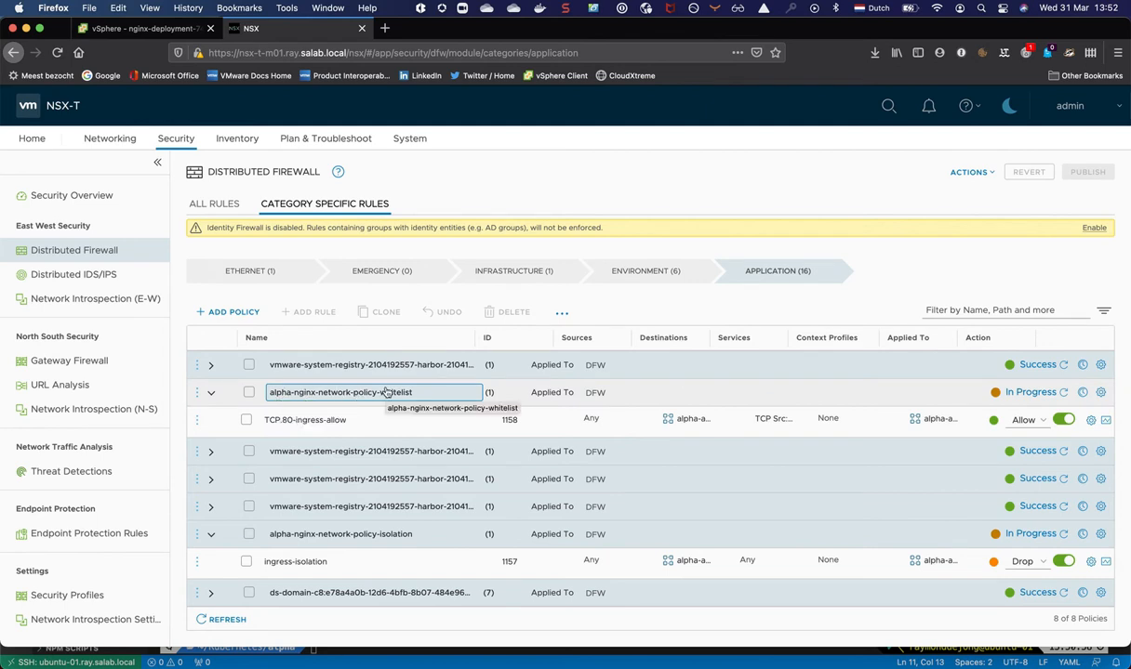
left_click(271, 419)
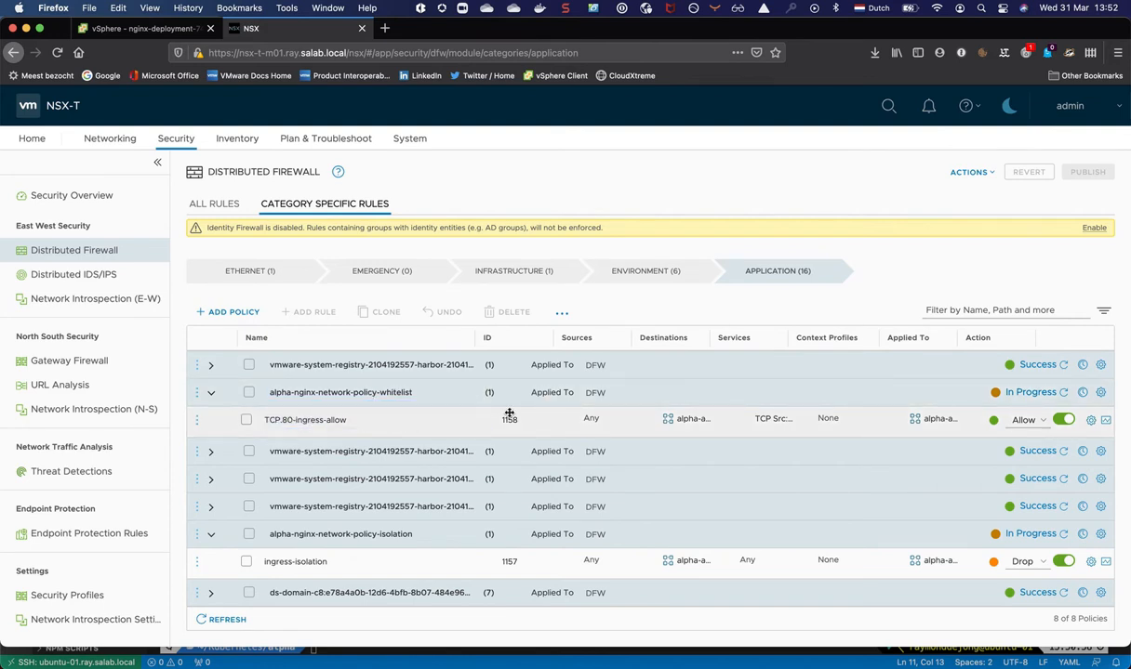
- Examine the IP address members of the destination group in the TCP.80-ingress-allow rule, then close the member list
mouse_move(605, 421)
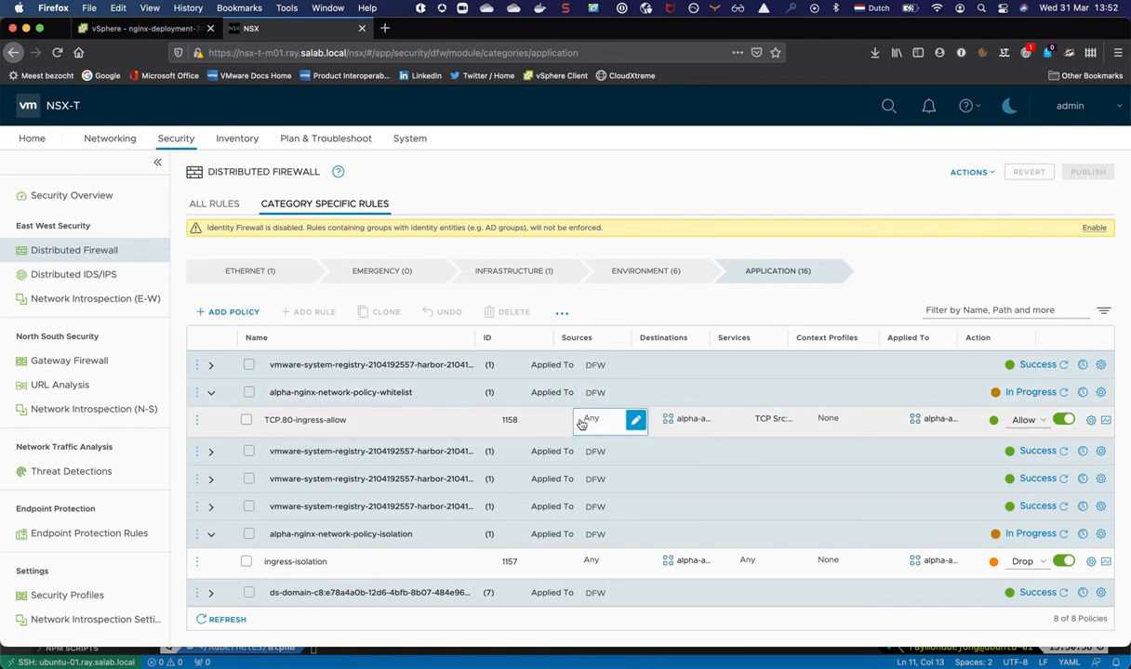
left_click(683, 419)
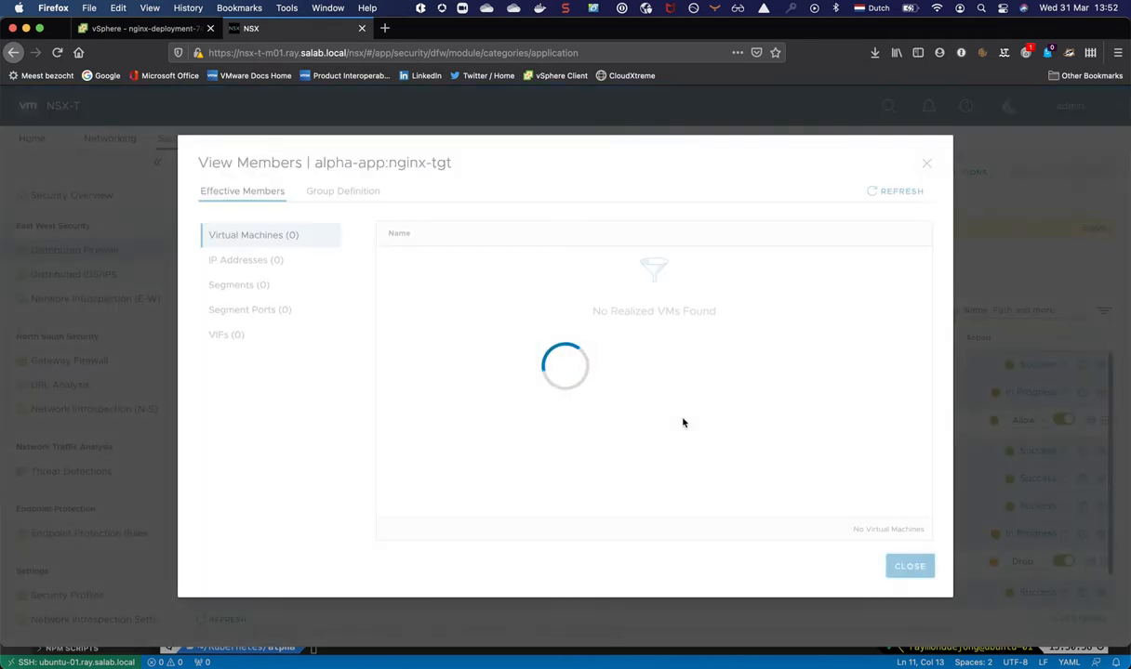
left_click(250, 258)
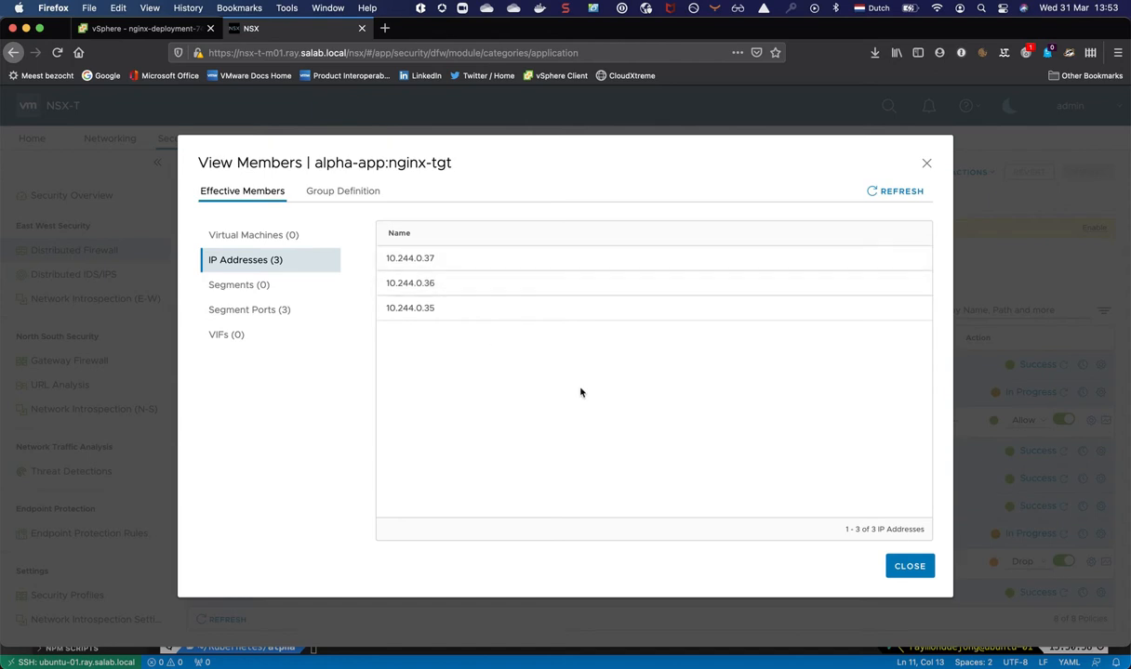
left_click(906, 565)
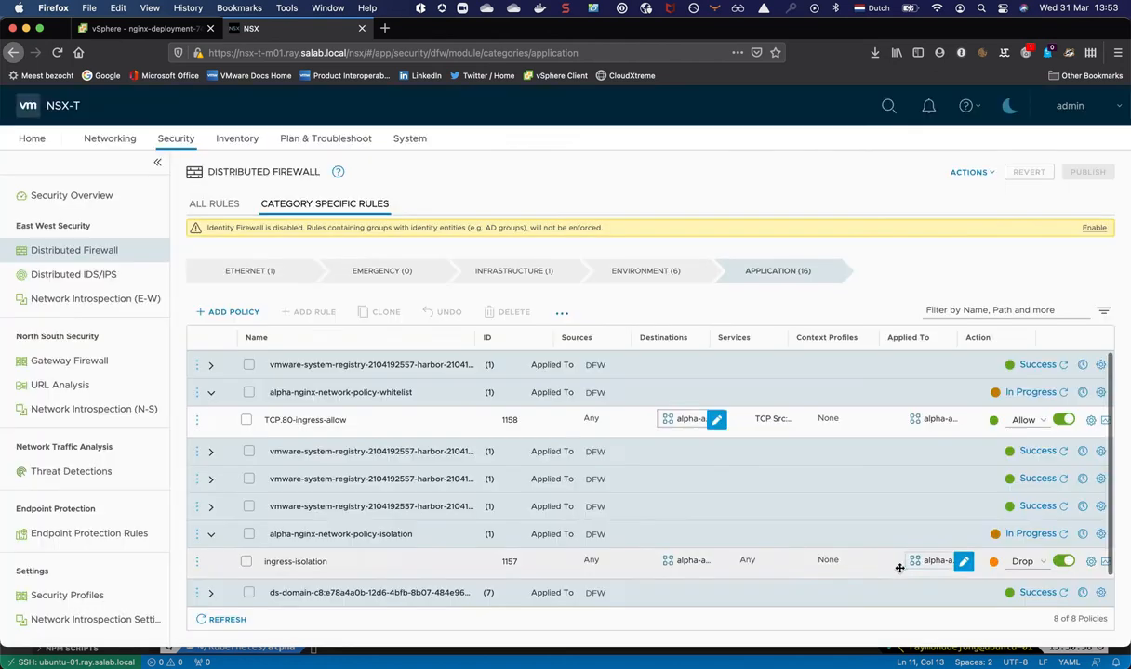
- Check the TCP.80-ingress-allow rule's service details and the IP address members of its Applied To group
left_click(761, 420)
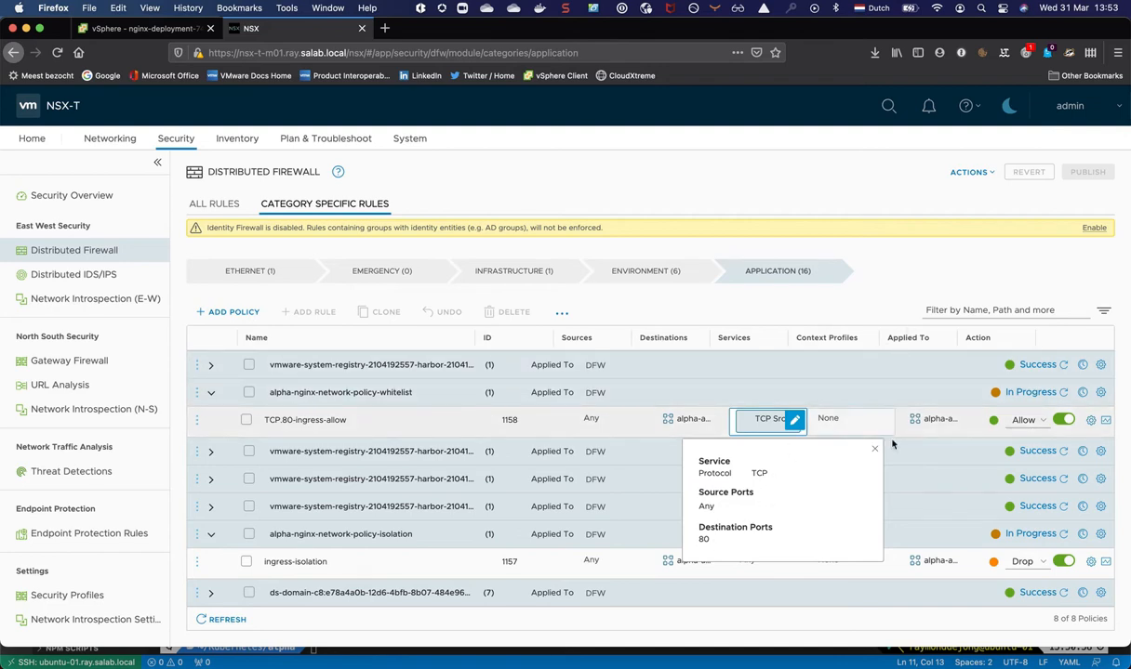
left_click(936, 420)
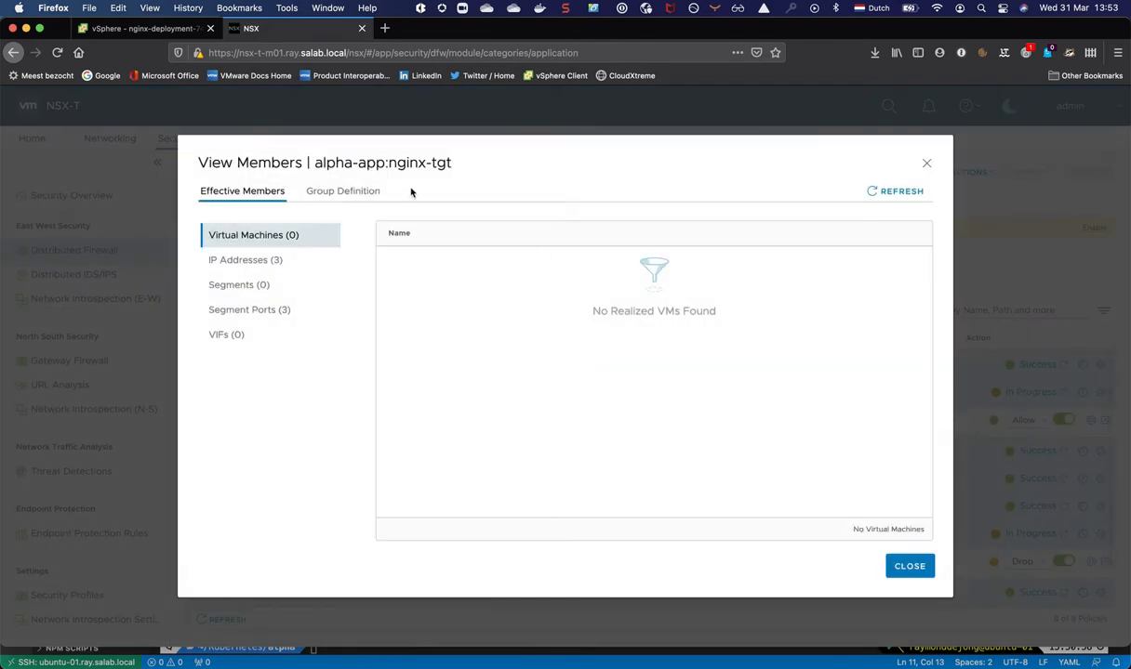
left_click(240, 265)
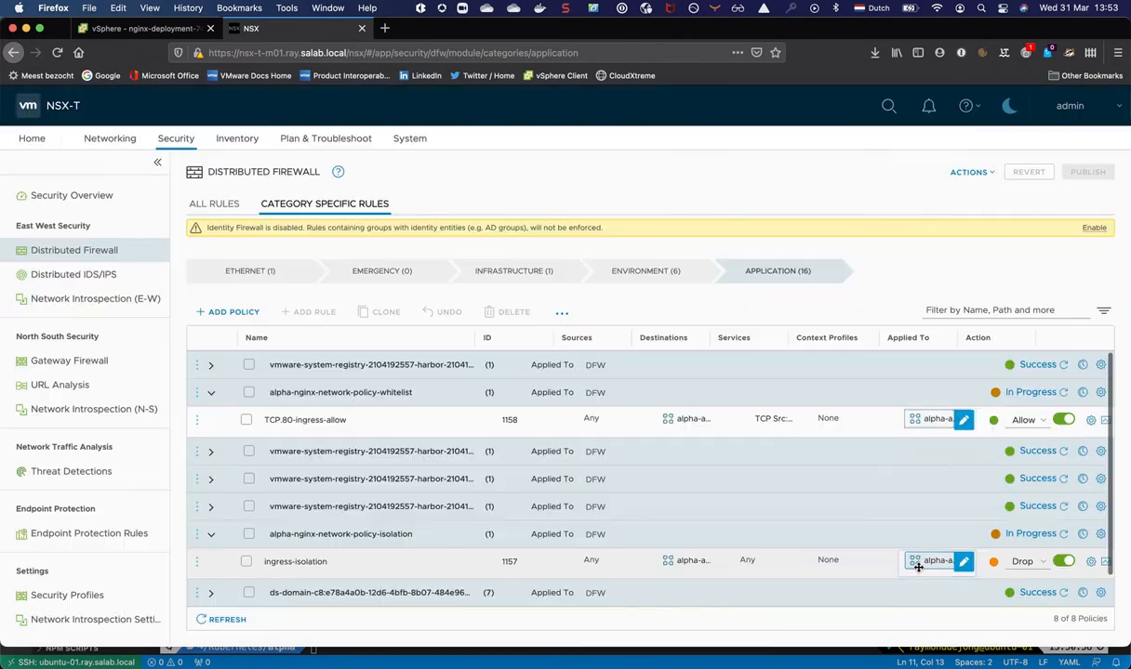
left_click(911, 567)
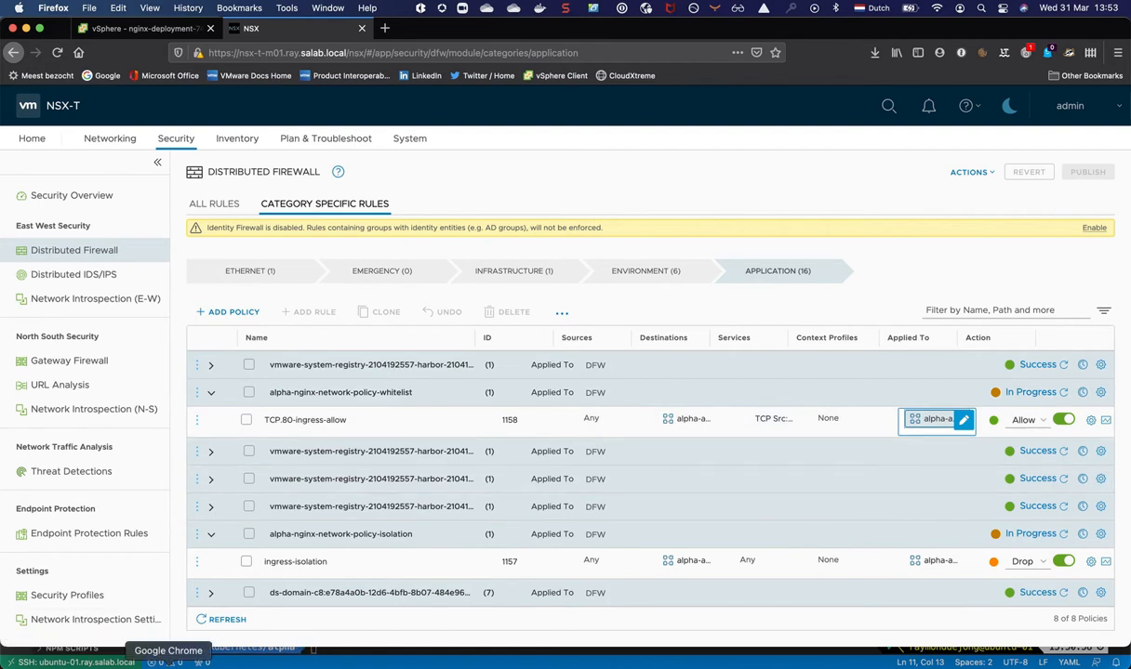
key("super+Tab")
key("Escape")
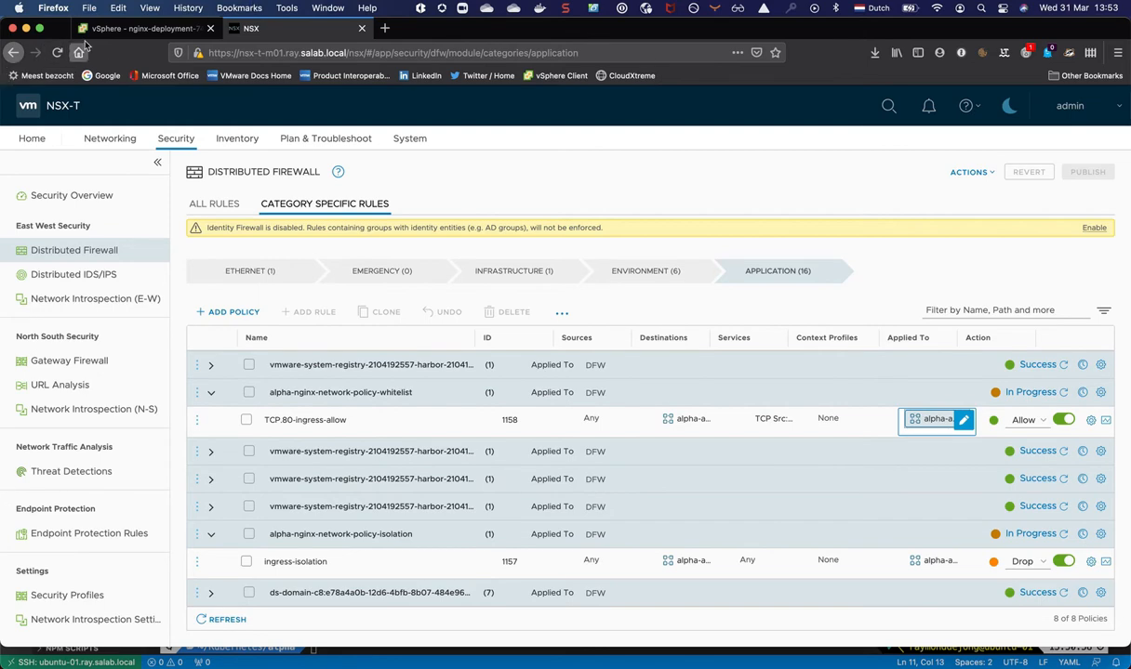
left_click(121, 28)
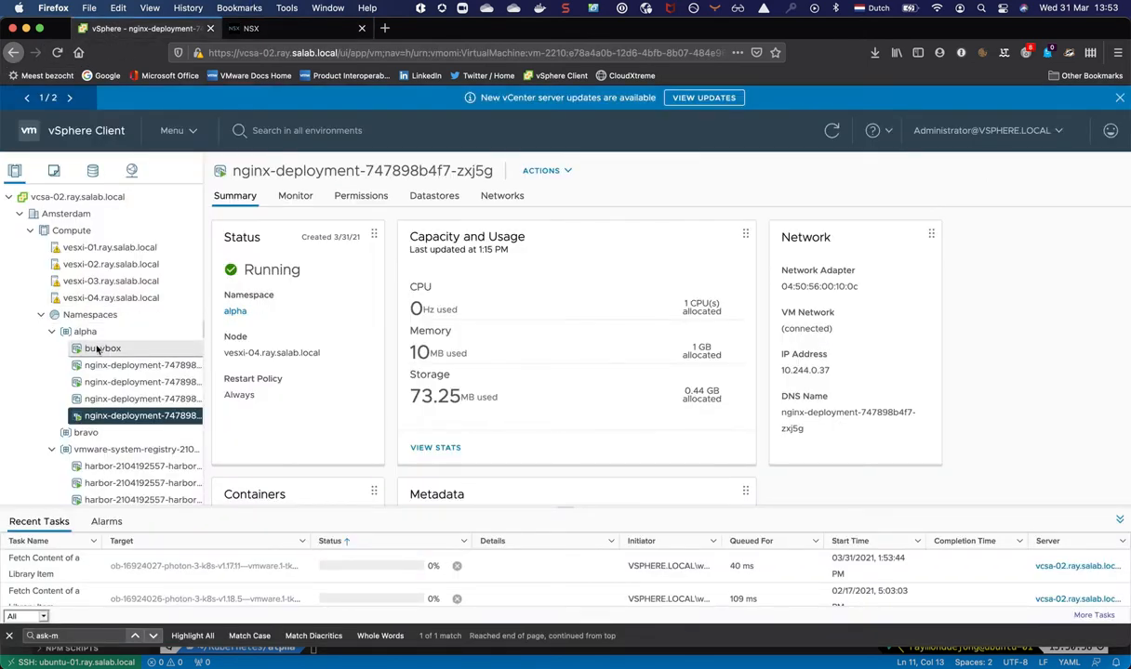
left_click(281, 33)
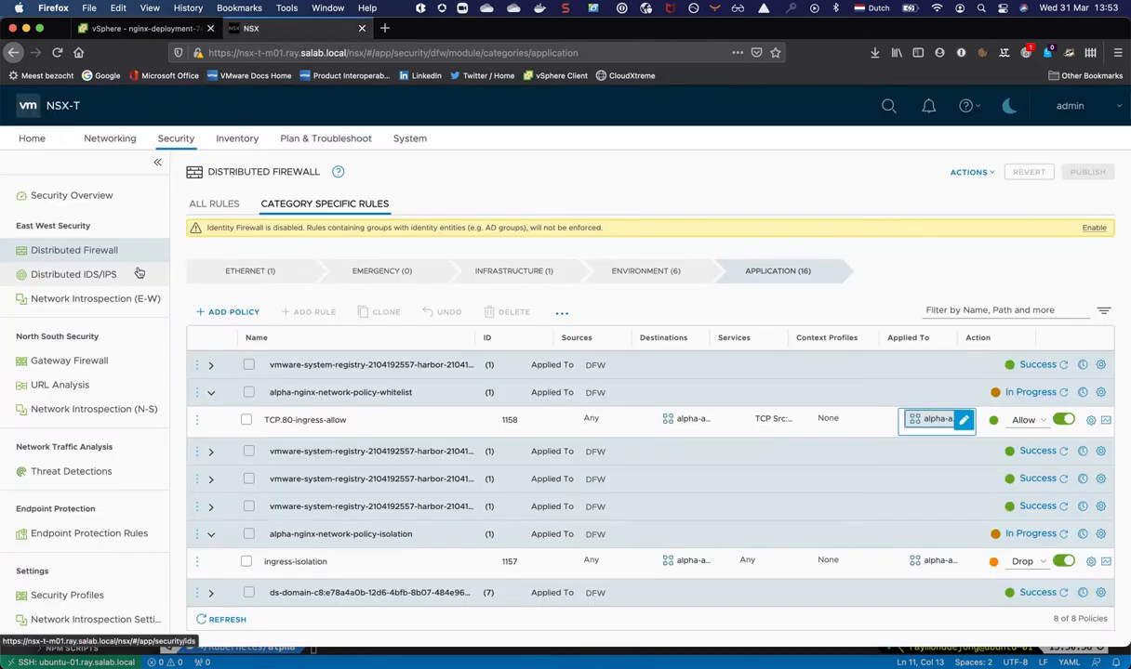
- Open Traceflow in NSX-T and reopen the existing busybox-to-nginx trace request for editing, discarding its current results
left_click(291, 138)
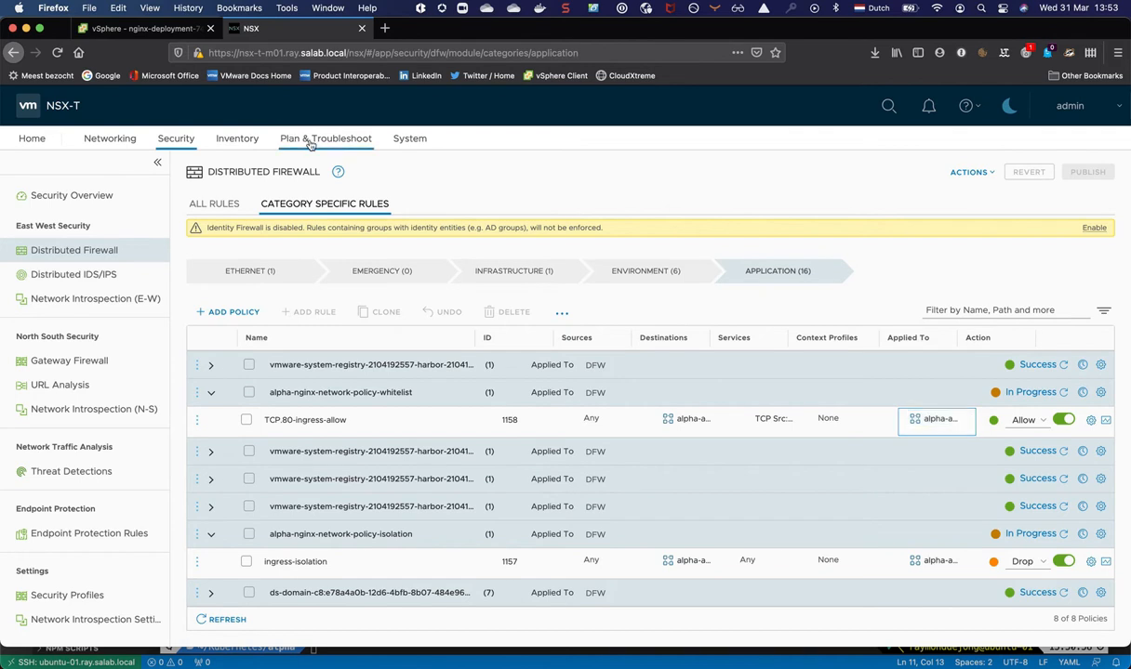
left_click(42, 360)
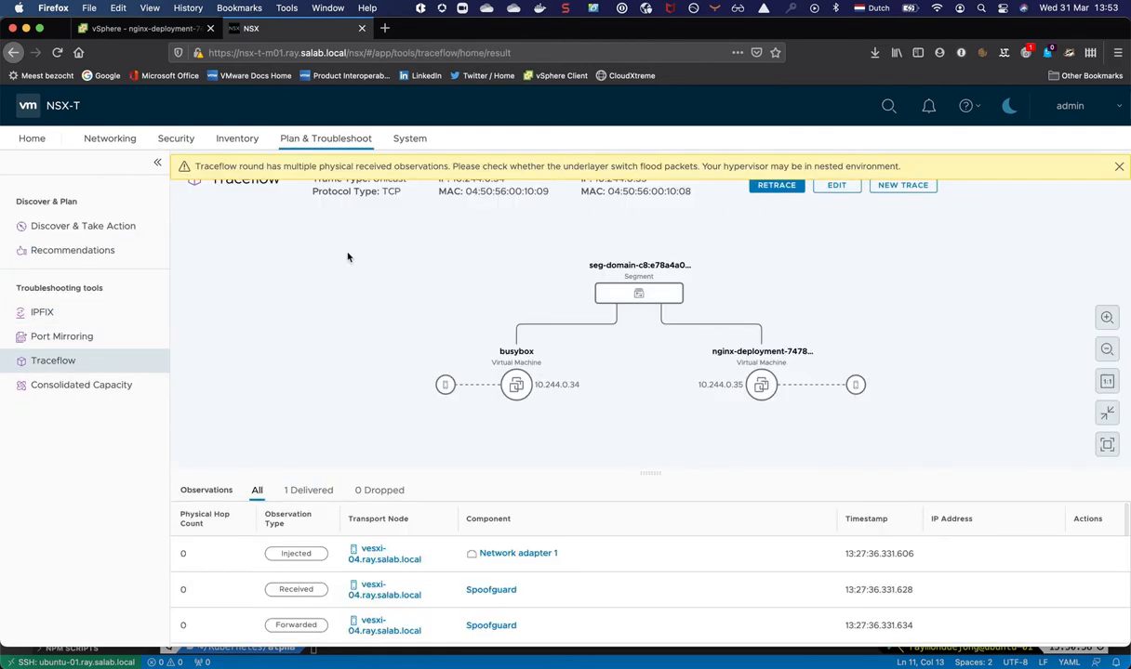
left_click(776, 185)
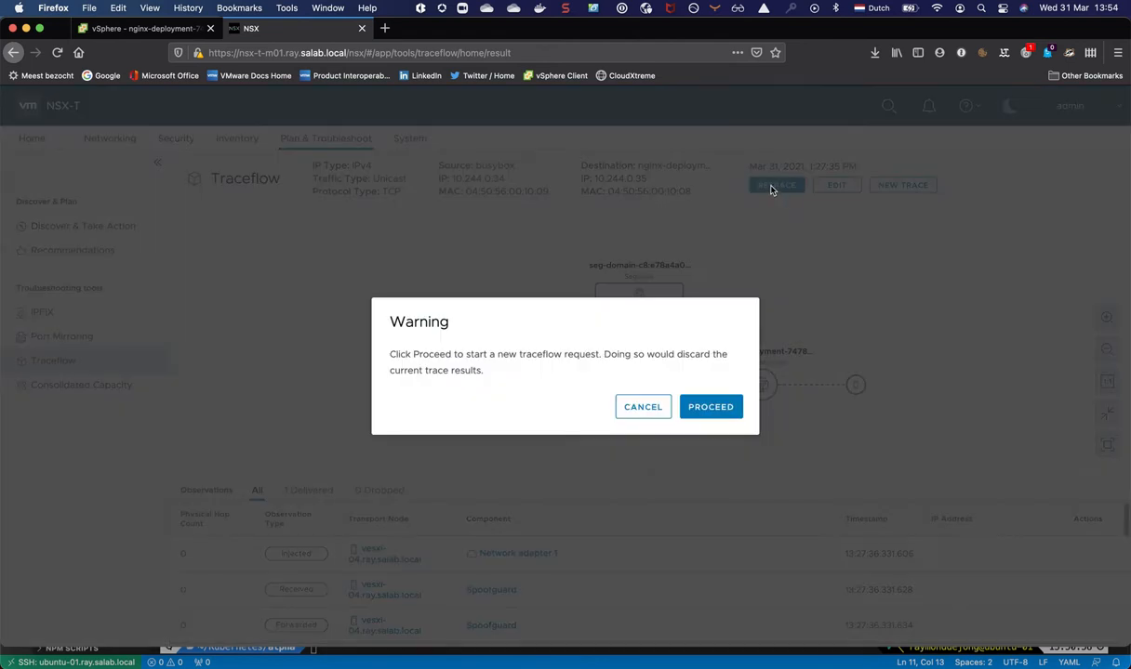
left_click(644, 406)
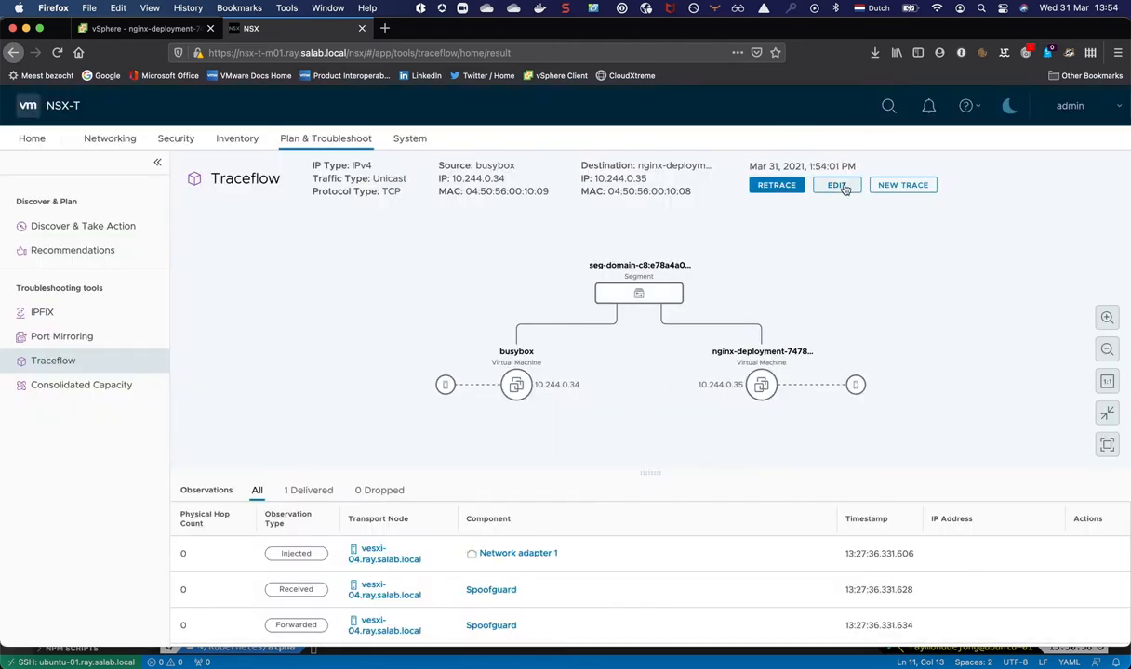
left_click(838, 185)
left_click(712, 407)
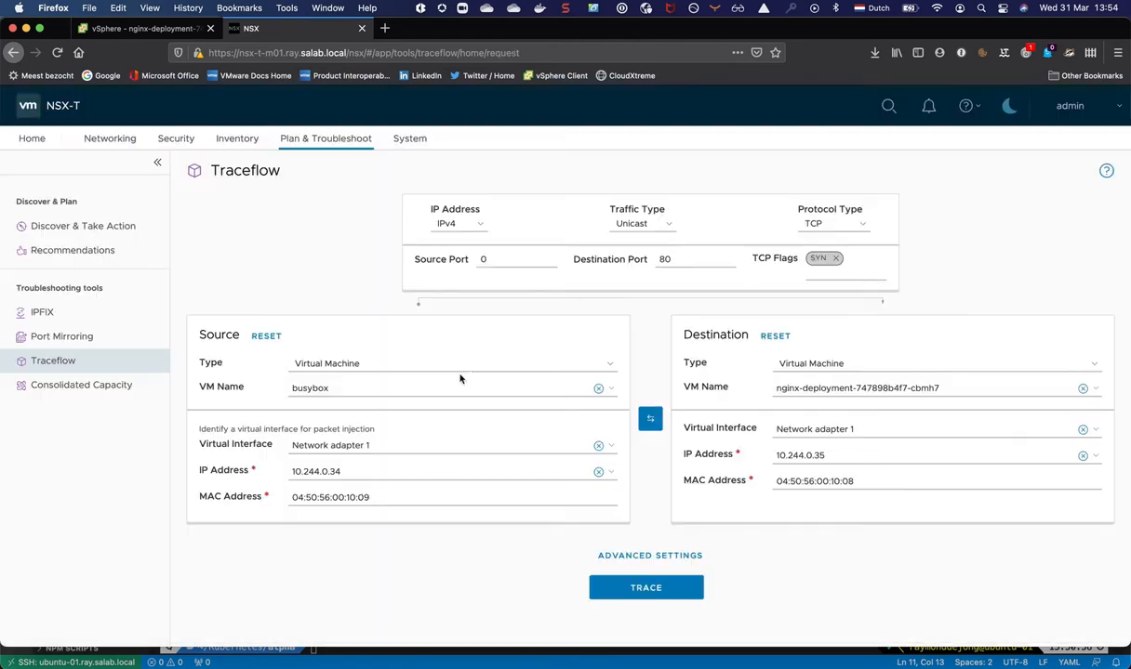
- Keep TCP as the protocol and 10.244.0.34 as the source IP address, and run the trace to the nginx pod on port 80
left_click(847, 225)
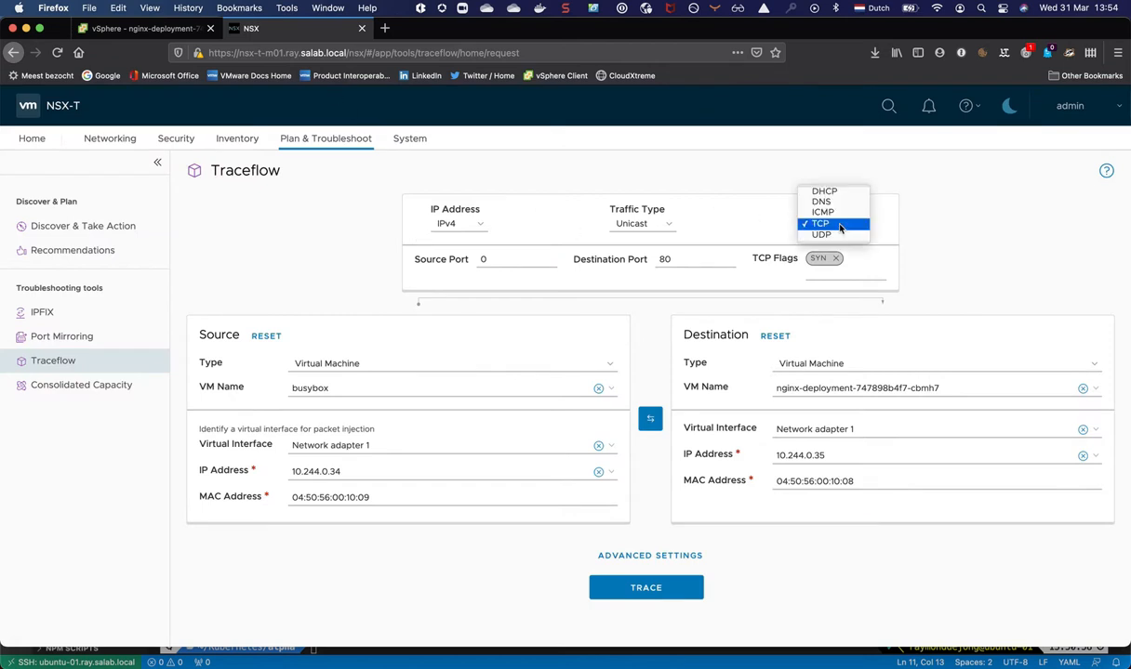
left_click(832, 222)
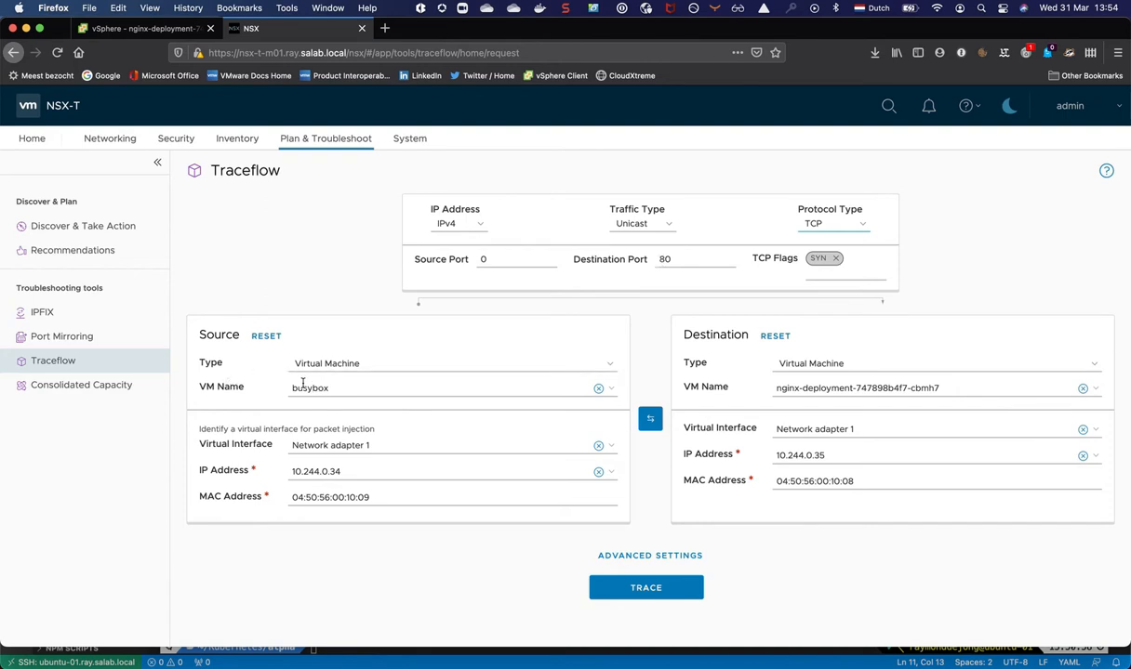
left_click(350, 471)
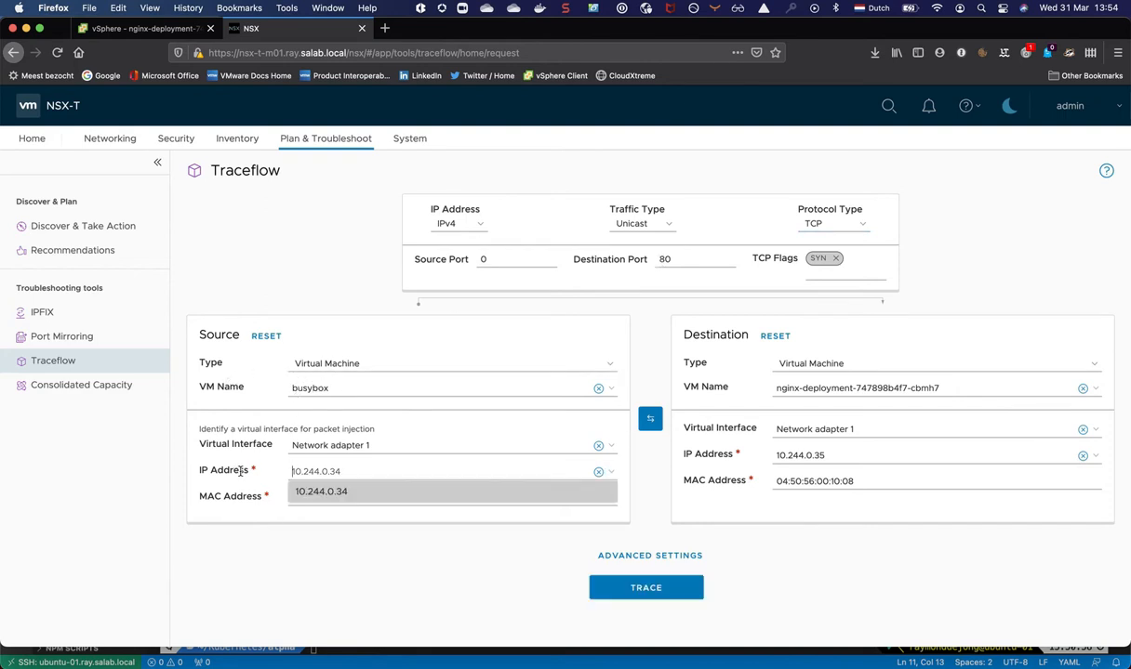
left_click(326, 493)
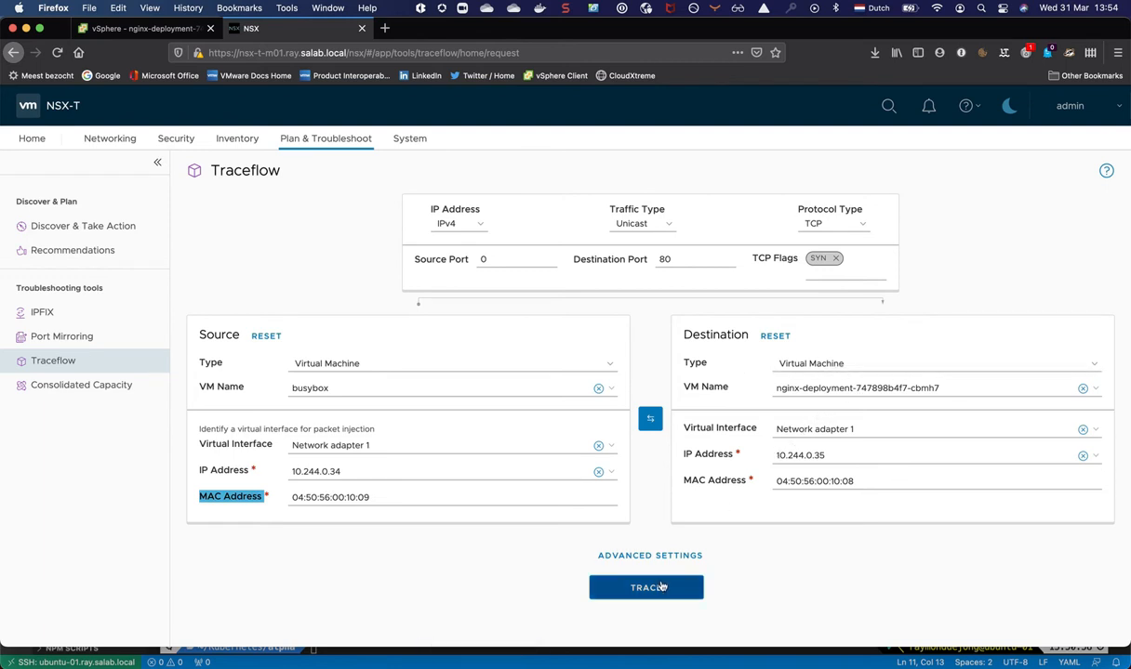
left_click(626, 588)
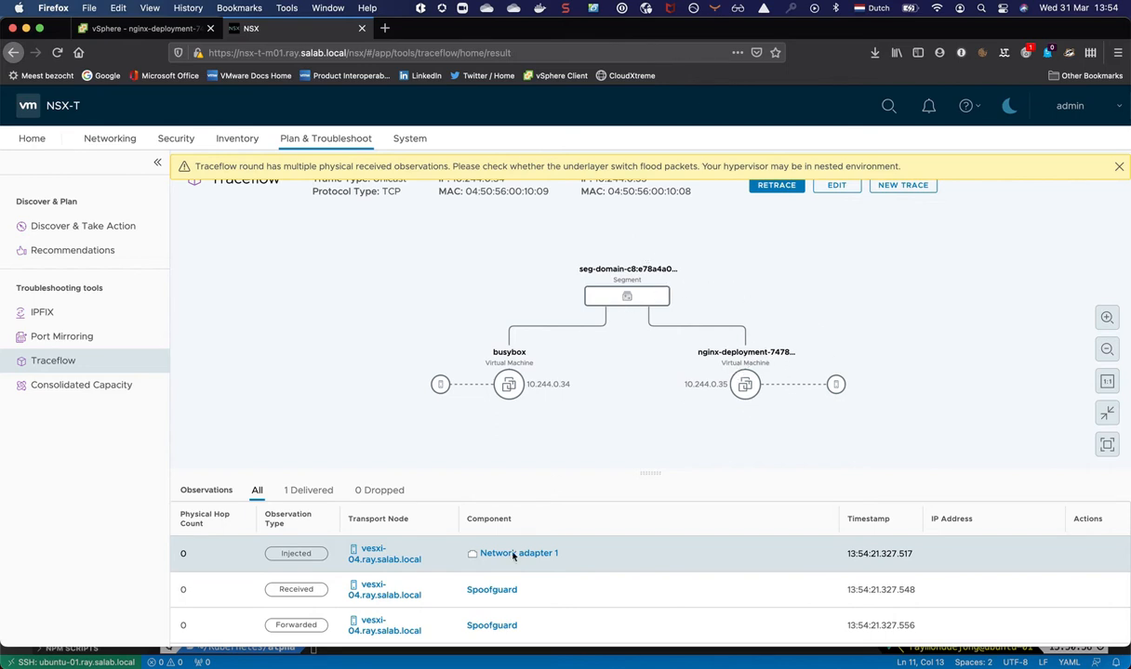
- Examine the trace observations through to the final hop, including the distributed firewall rule that handled the traffic
scroll(517, 586, "down", 1)
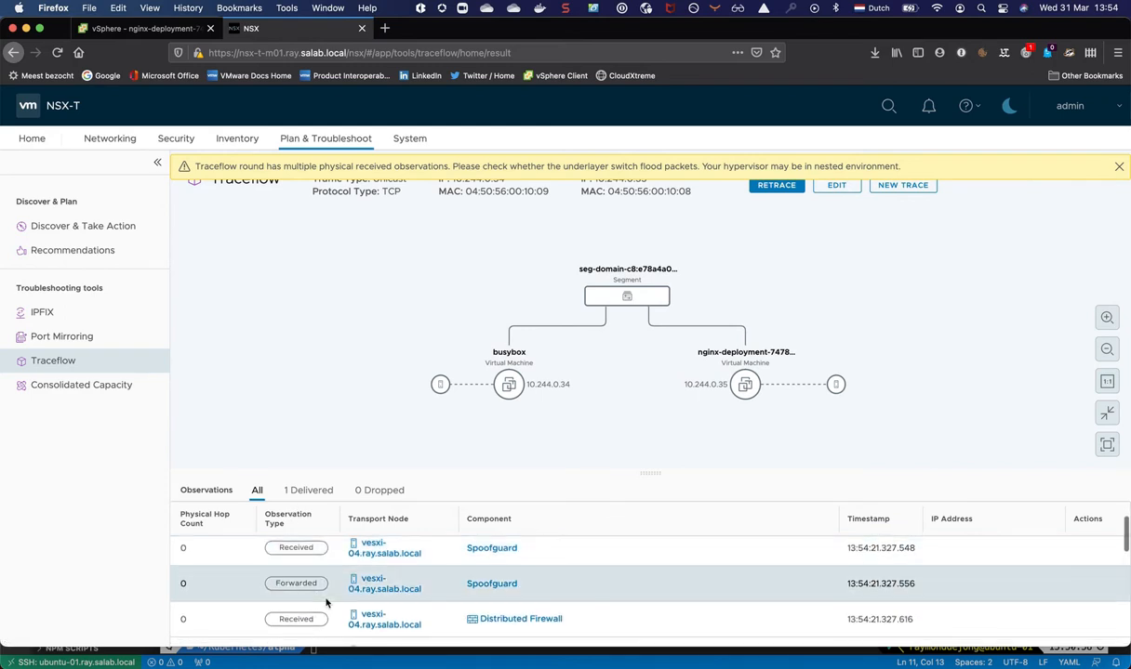
scroll(325, 602, "down", 4)
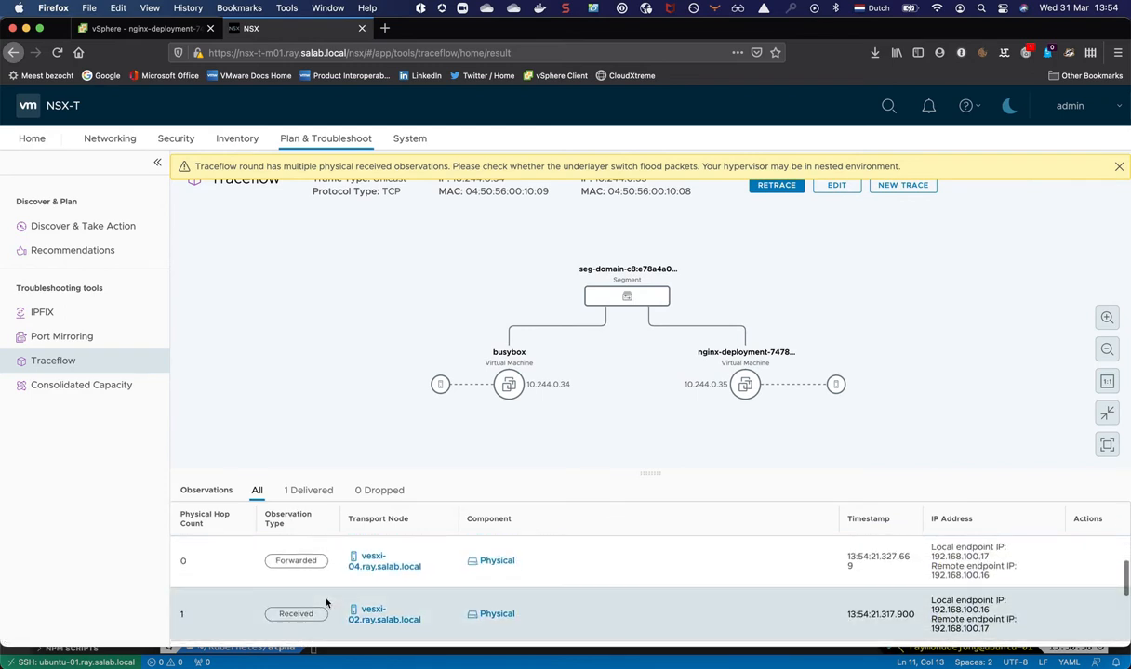
scroll(330, 599, "down", 3)
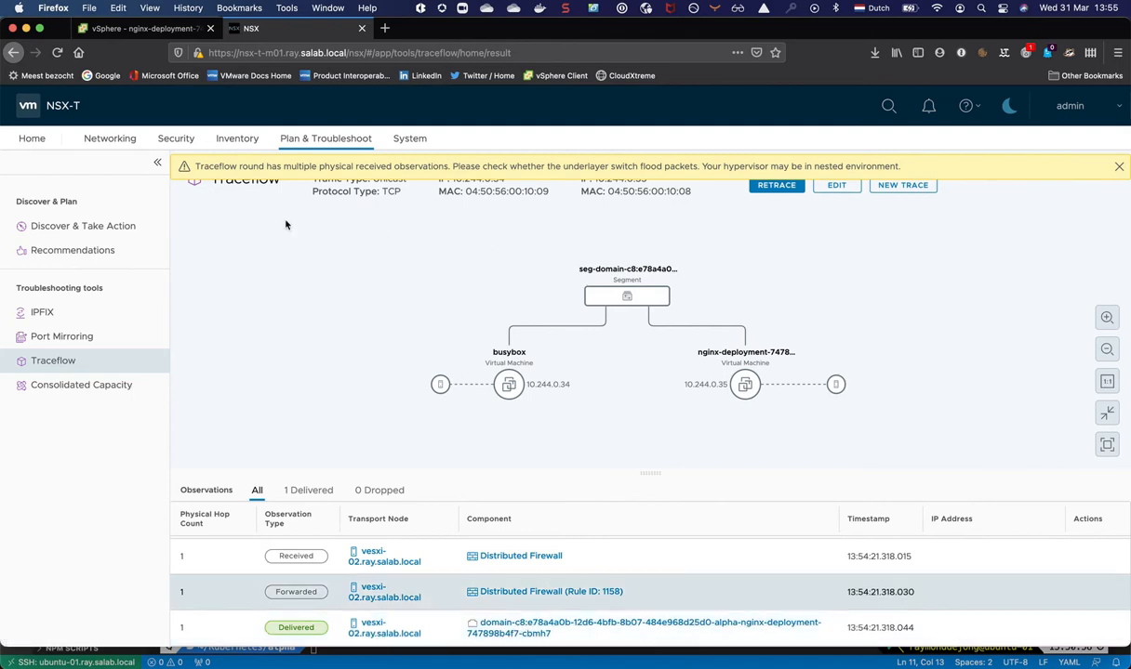
- Switch to Visual Studio Code and set replicas to 4 in nginx-deployment.yaml
key("super+Tab")
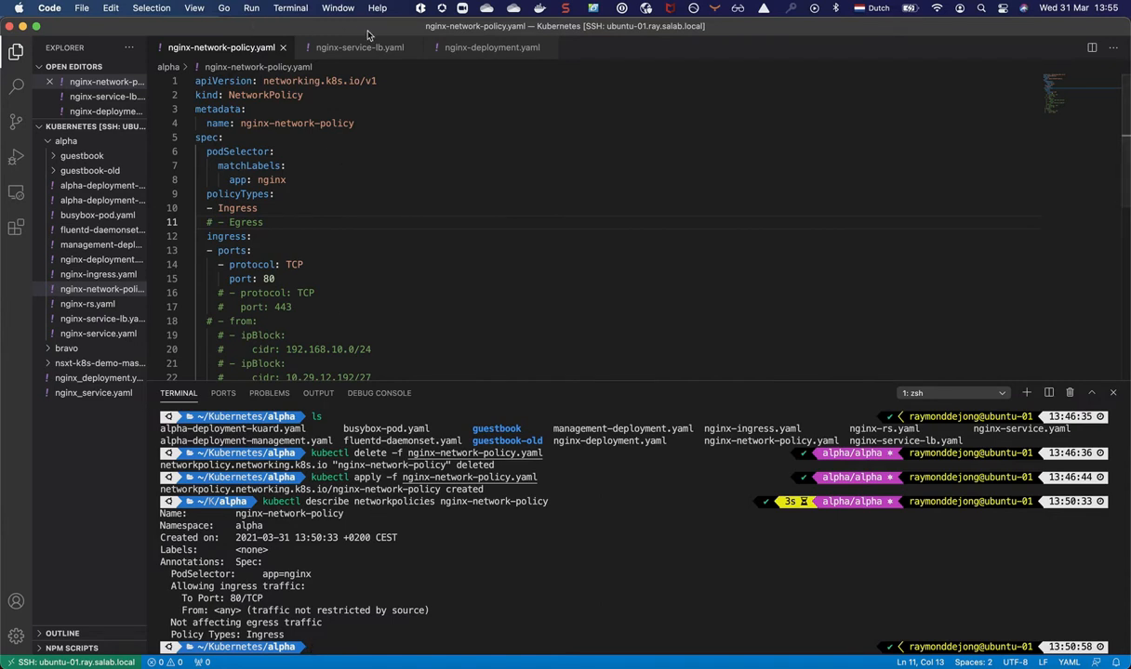
left_click(492, 47)
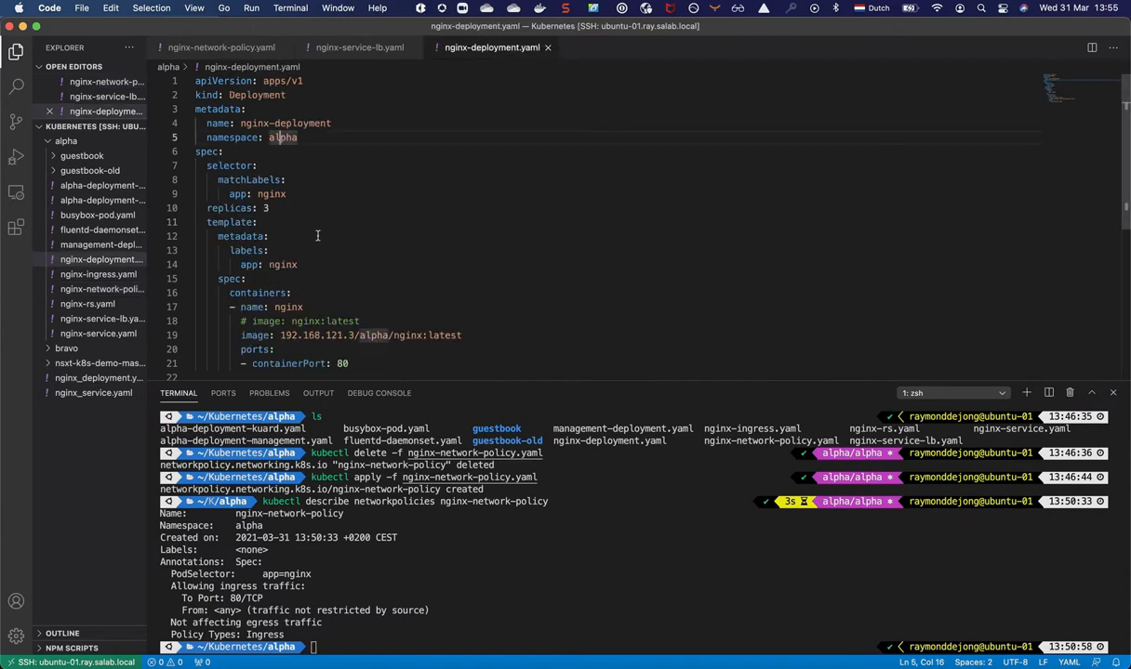
left_click(291, 207)
key("BackSpace")
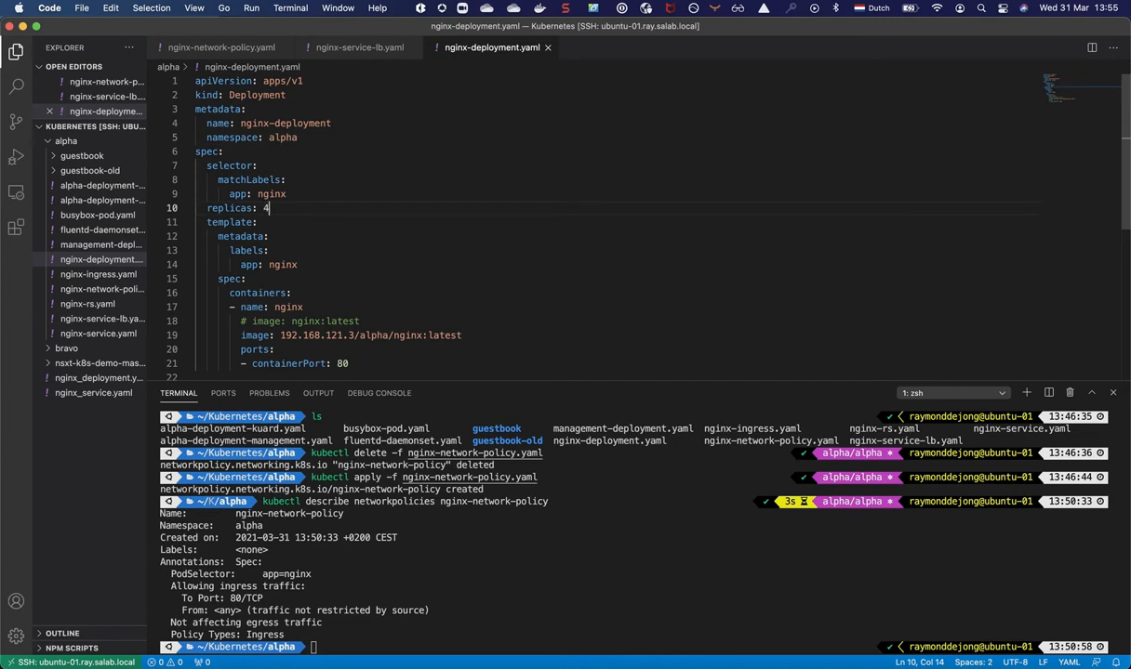
- Apply the edited deployment in the terminal with kubectl apply -f nginx-deployment.yaml
left_click(348, 620)
type("kubec")
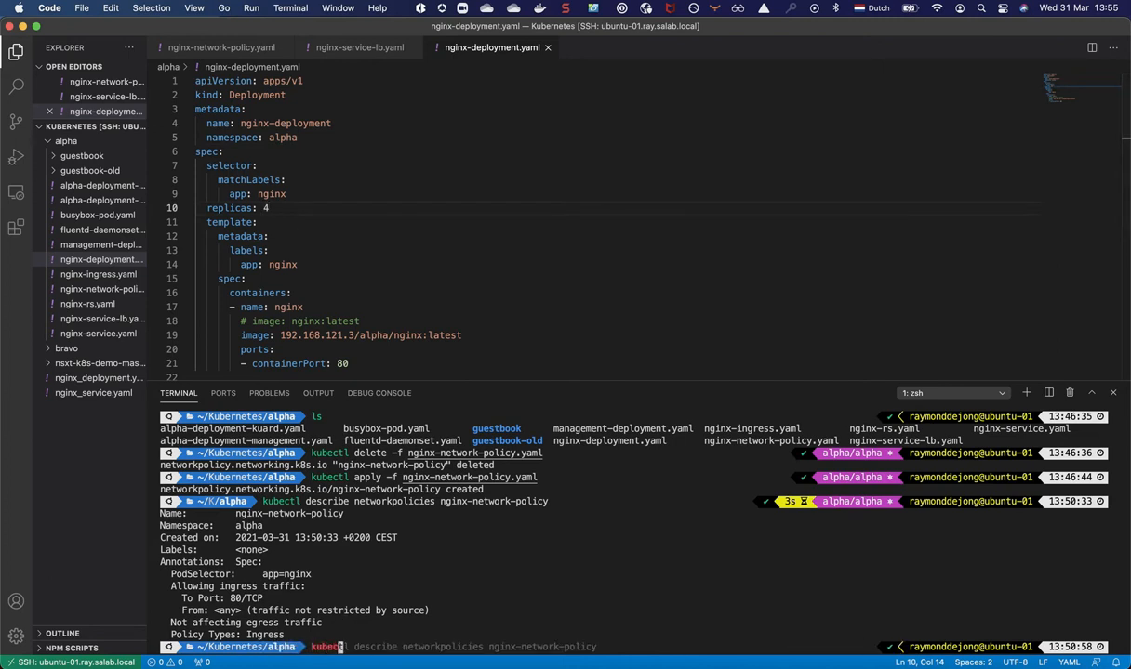
type("tl apply -")
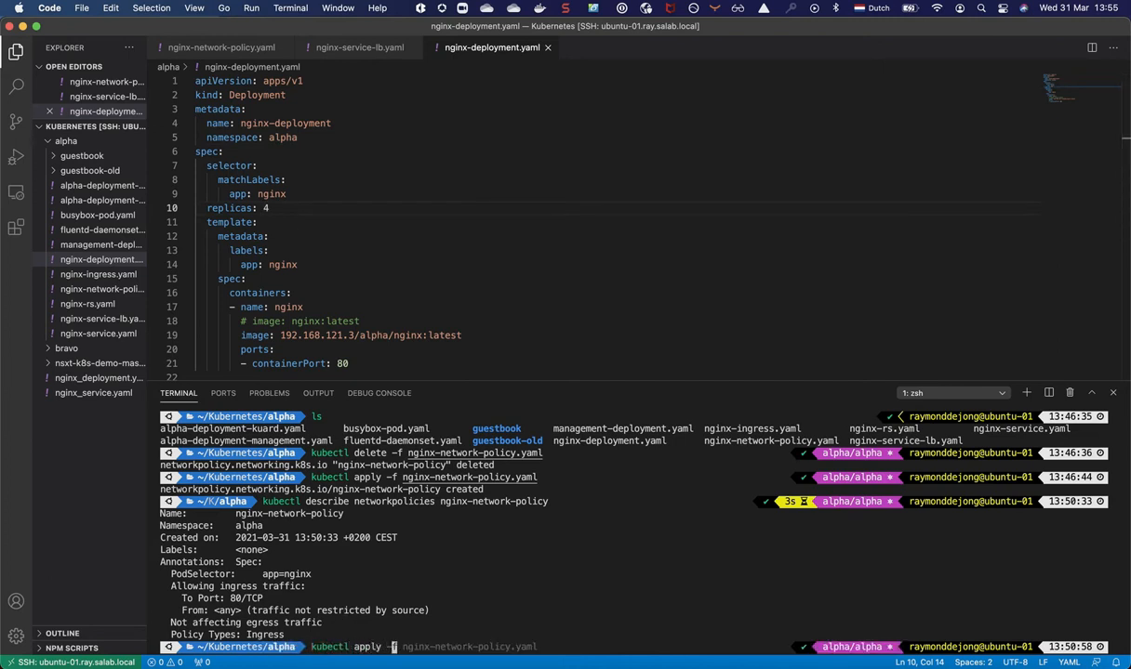
type("f")
type("nginx-deployment.yaml")
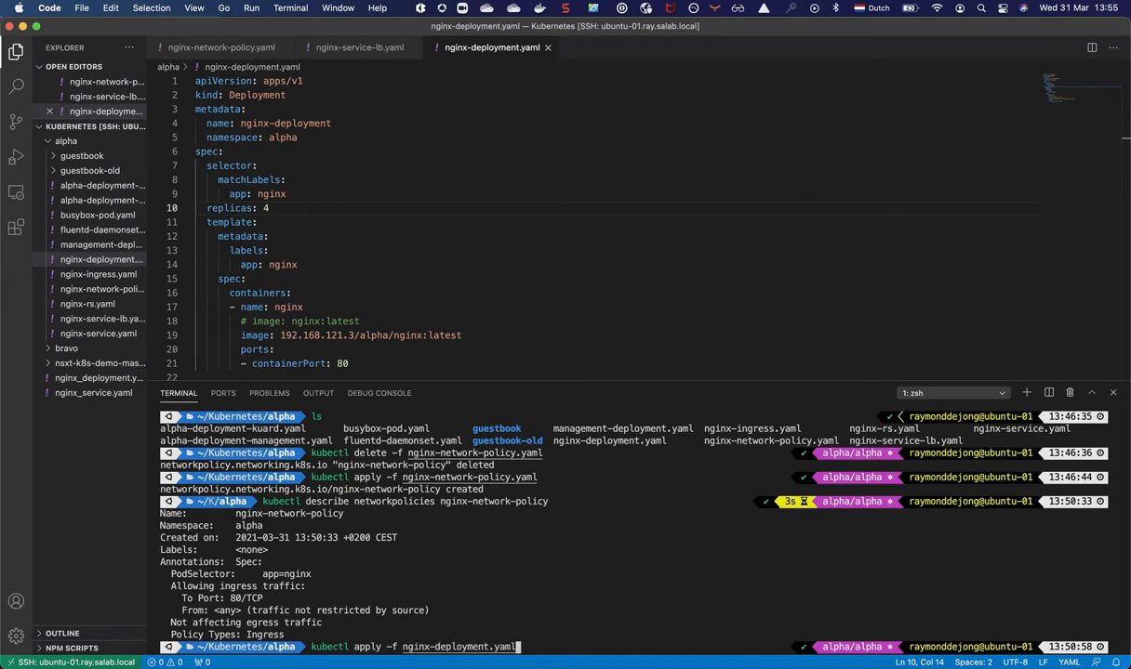
key("Return")
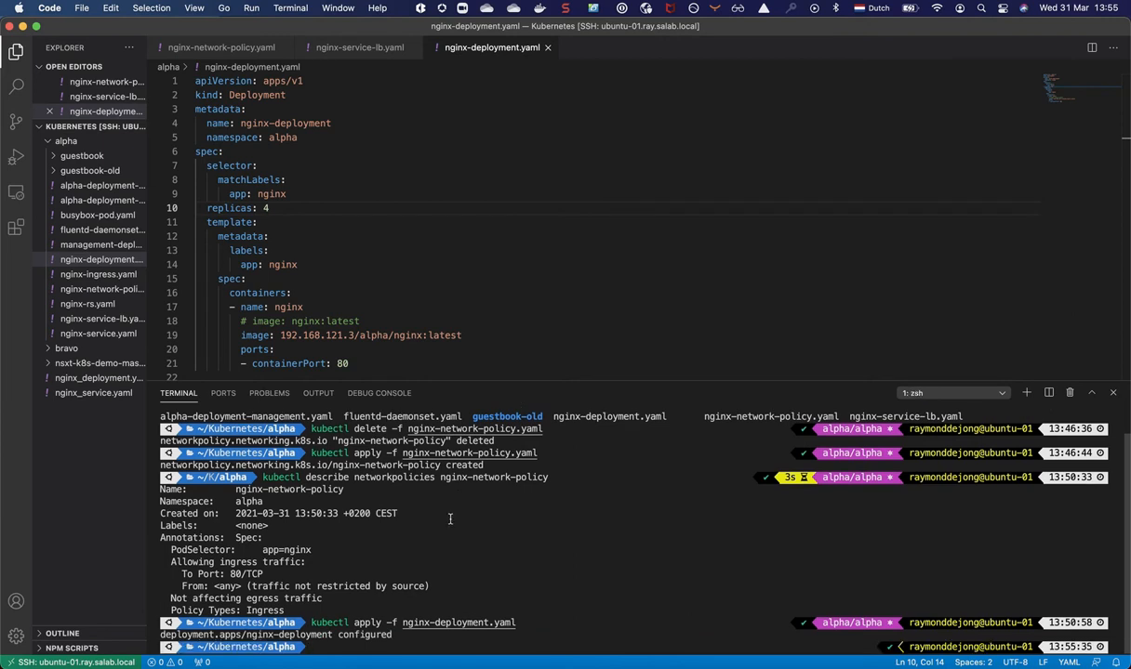
- Run kubectl get pods -o wide three times to check the new nginx pod's status and IP address
type("kubectl")
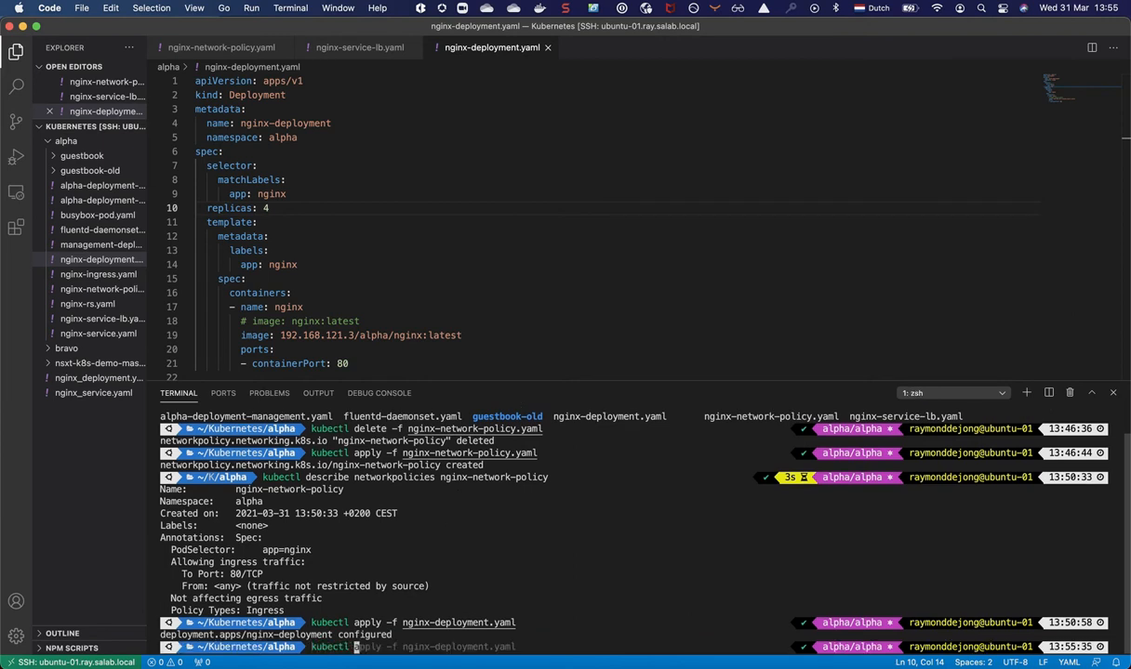
type(" get pods -o wide")
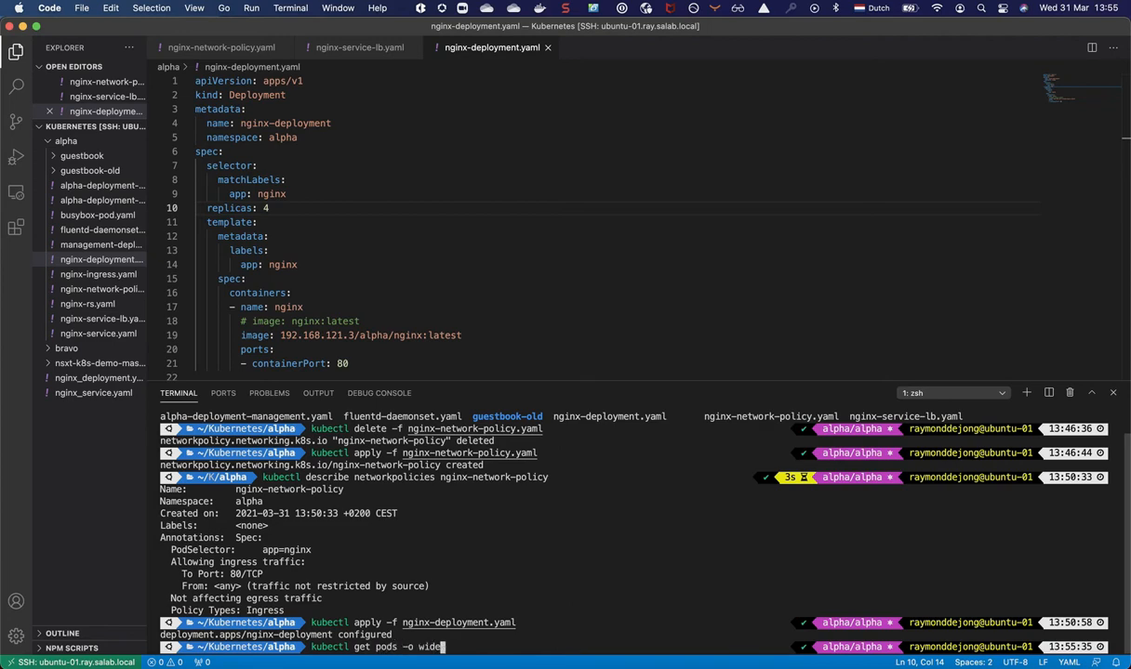
key("Return")
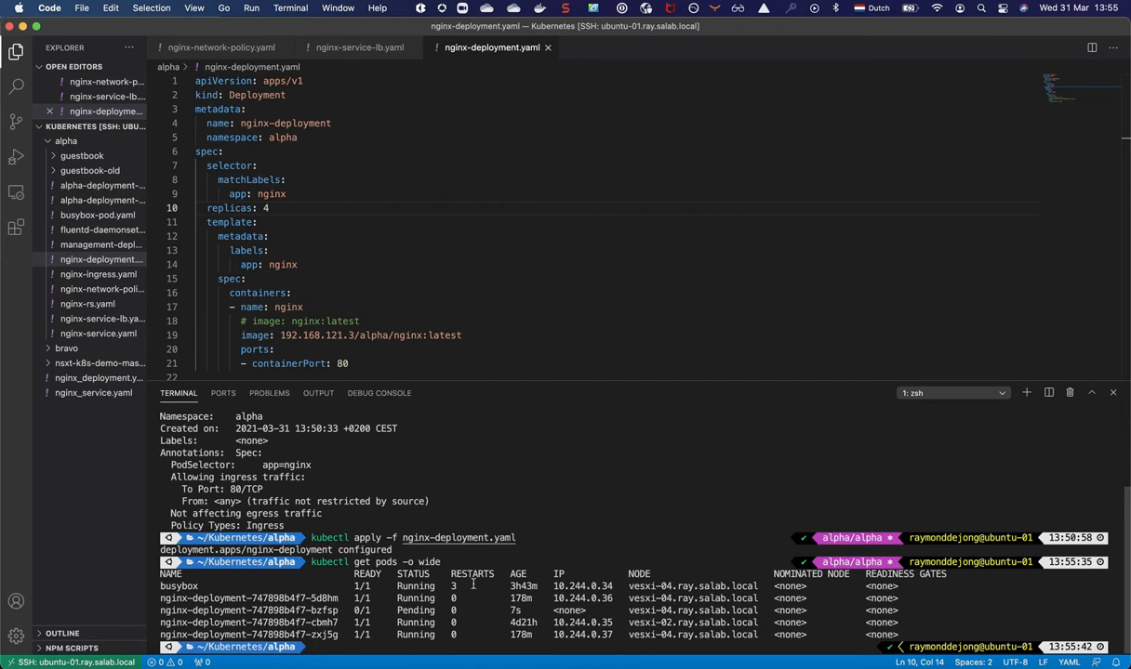
key("Up")
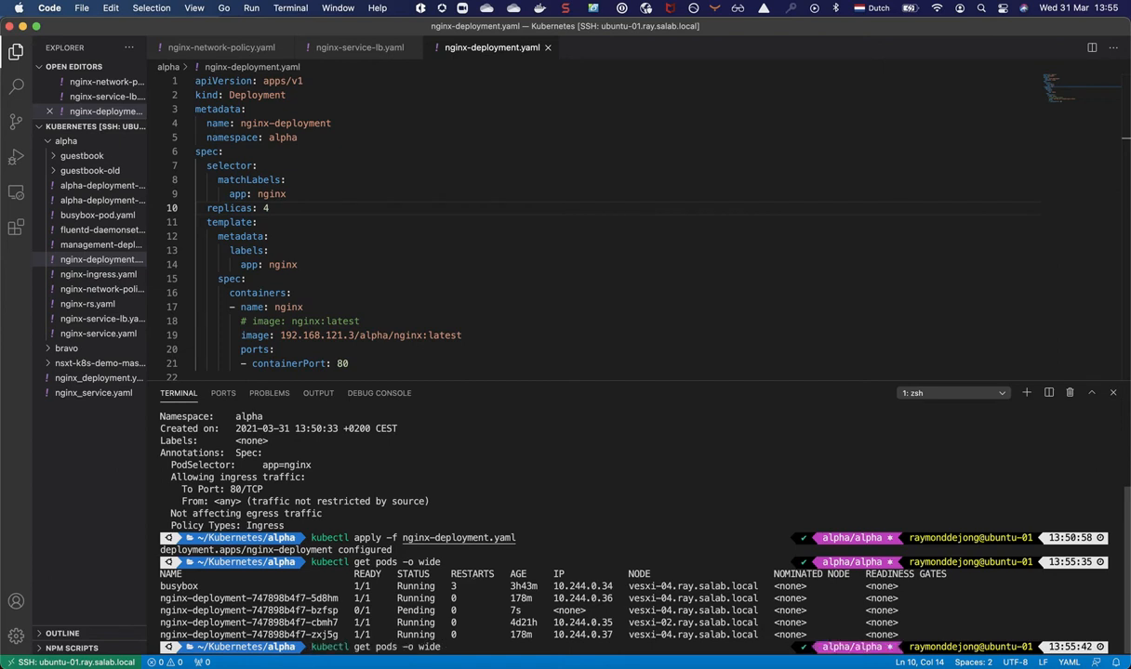
key("Return")
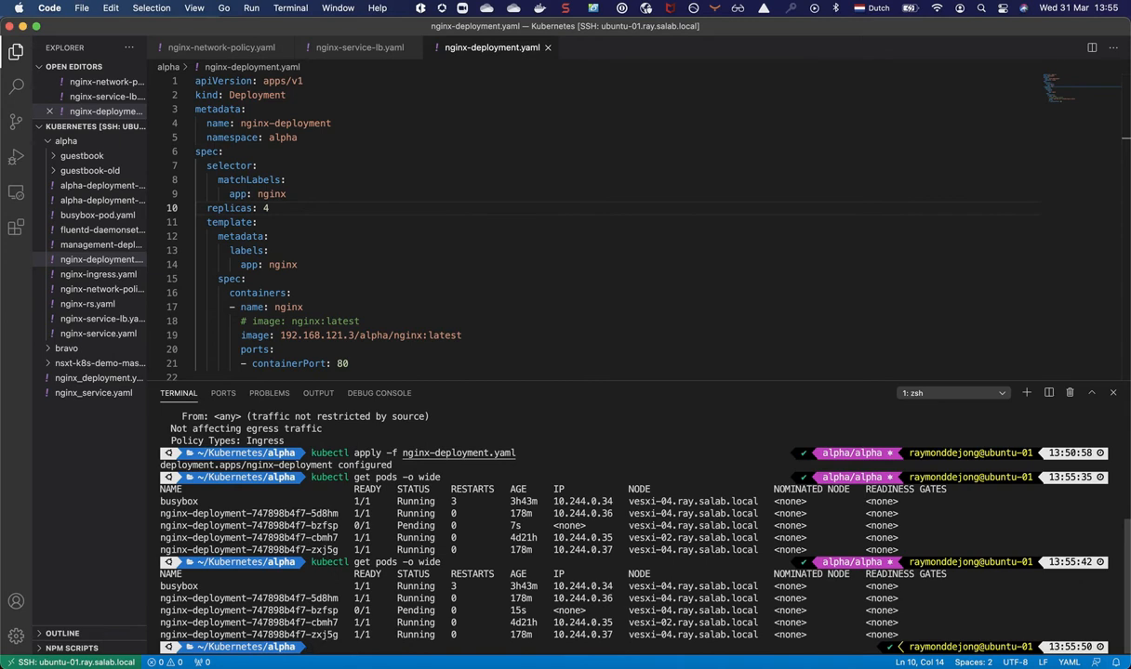
key("Up")
key("Return")
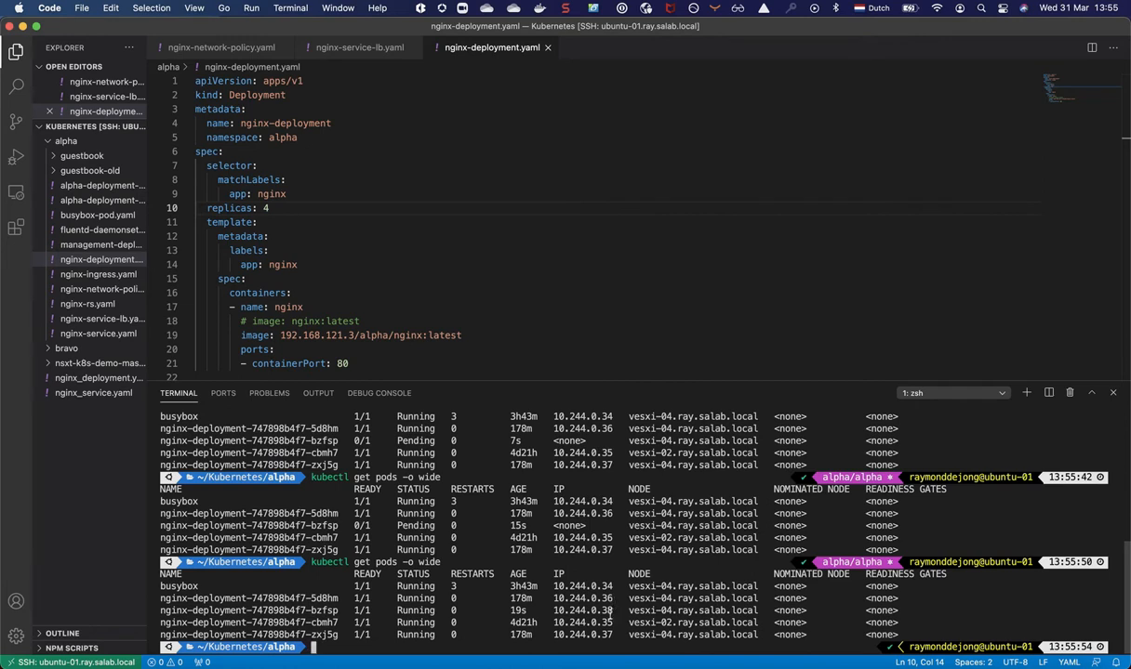
left_click_drag(614, 611, 138, 592)
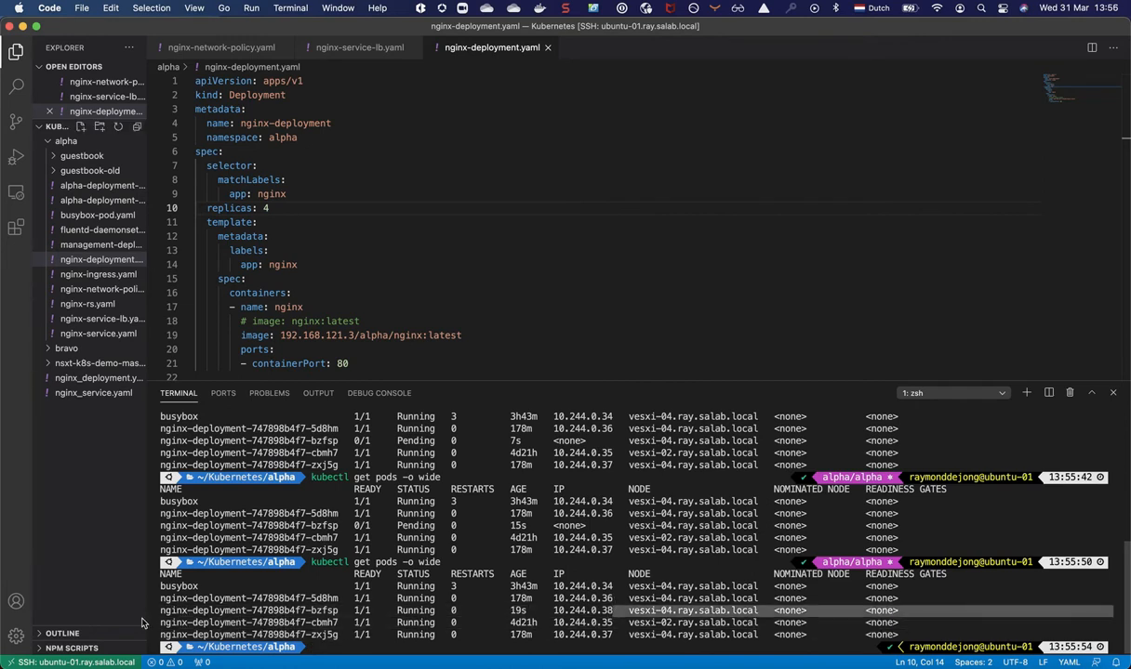
- Switch to Firefox, examine the IP address members of the TCP.80-ingress-allow rule's destination group in the distributed firewall, then return to Visual Studio Code
key("super+Tab")
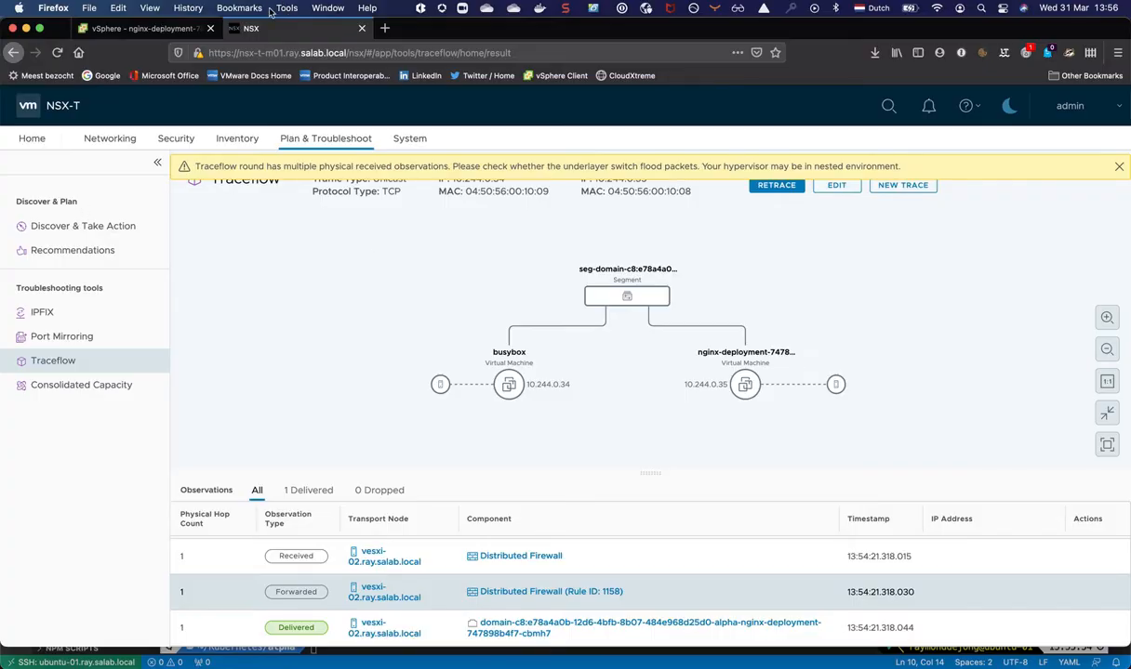
left_click(174, 138)
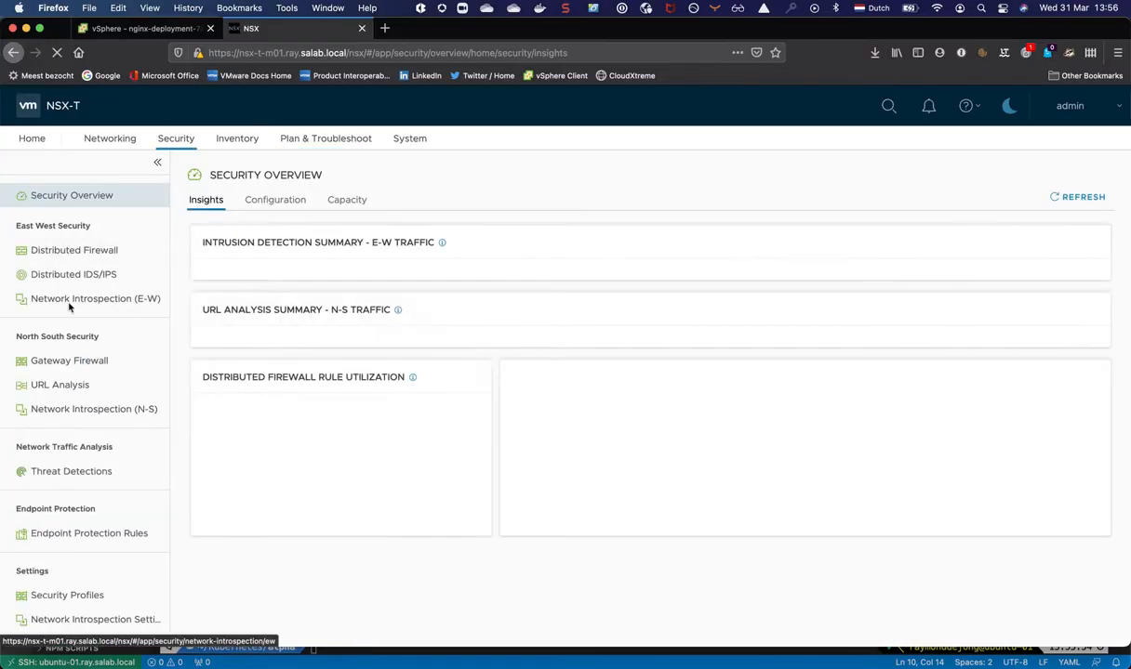
left_click(62, 251)
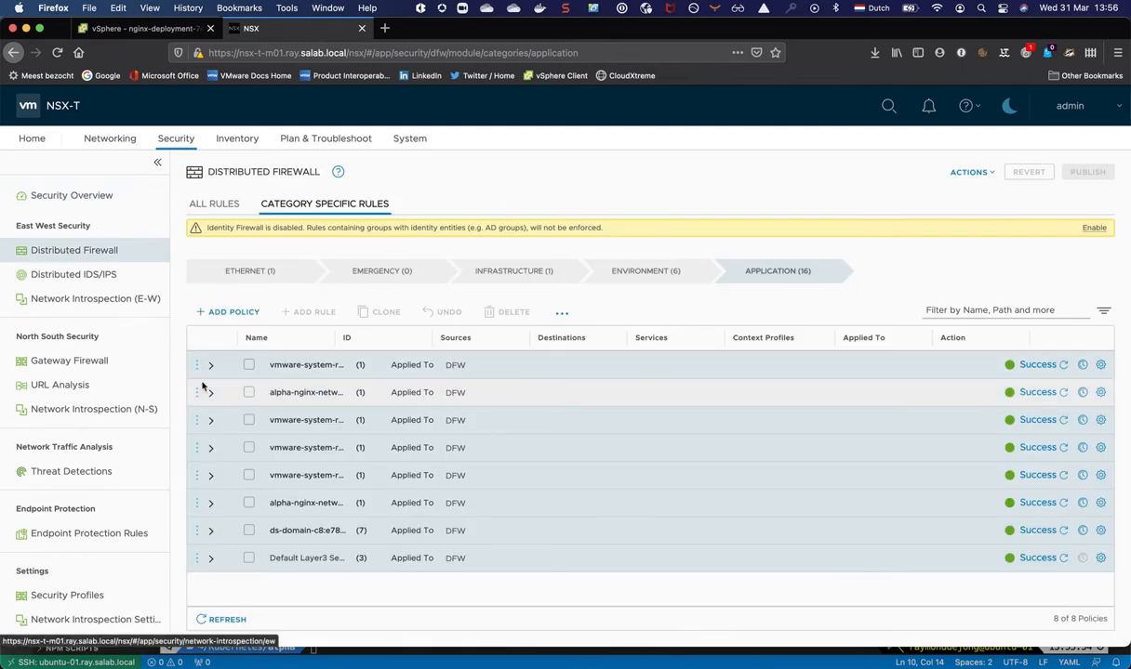
left_click(210, 392)
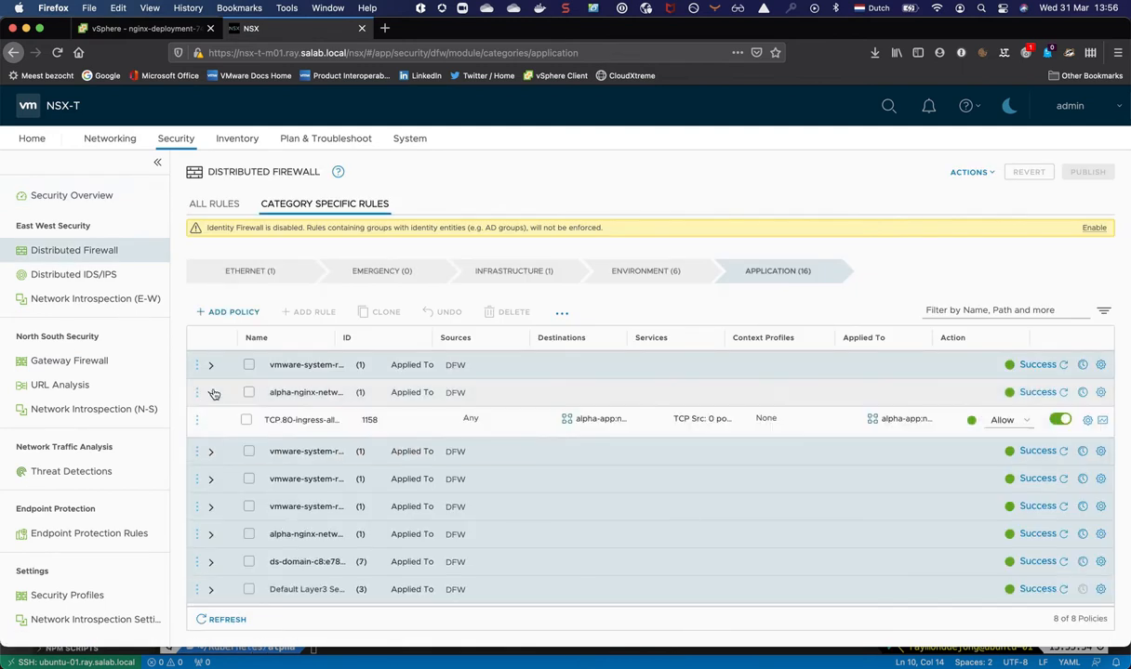
left_click(596, 419)
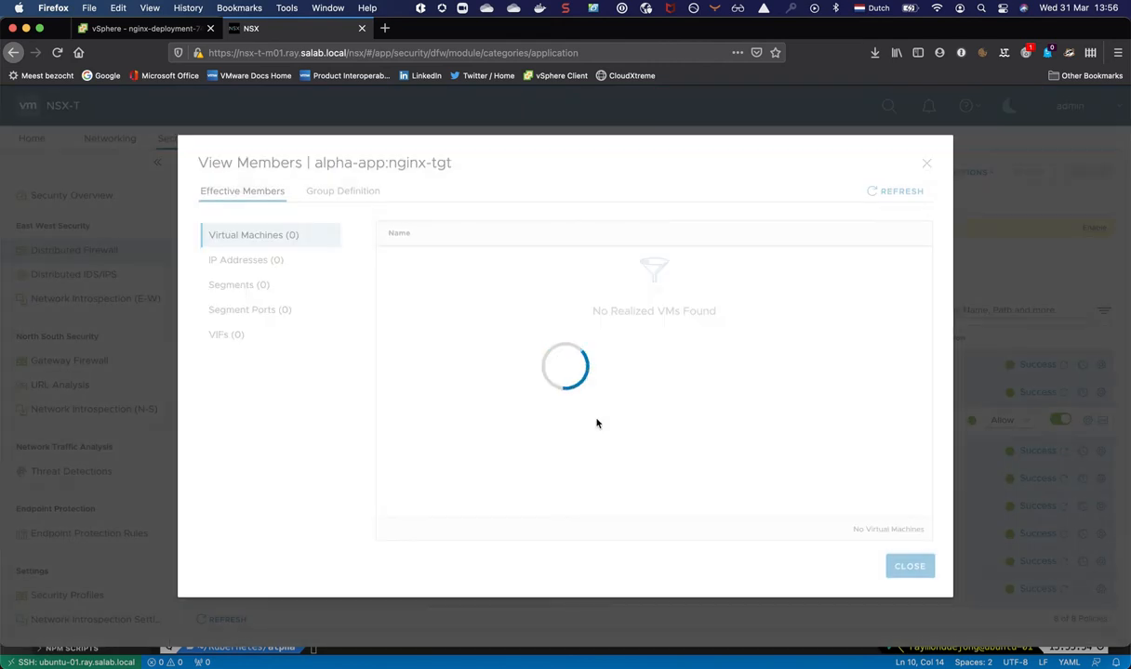
left_click(225, 261)
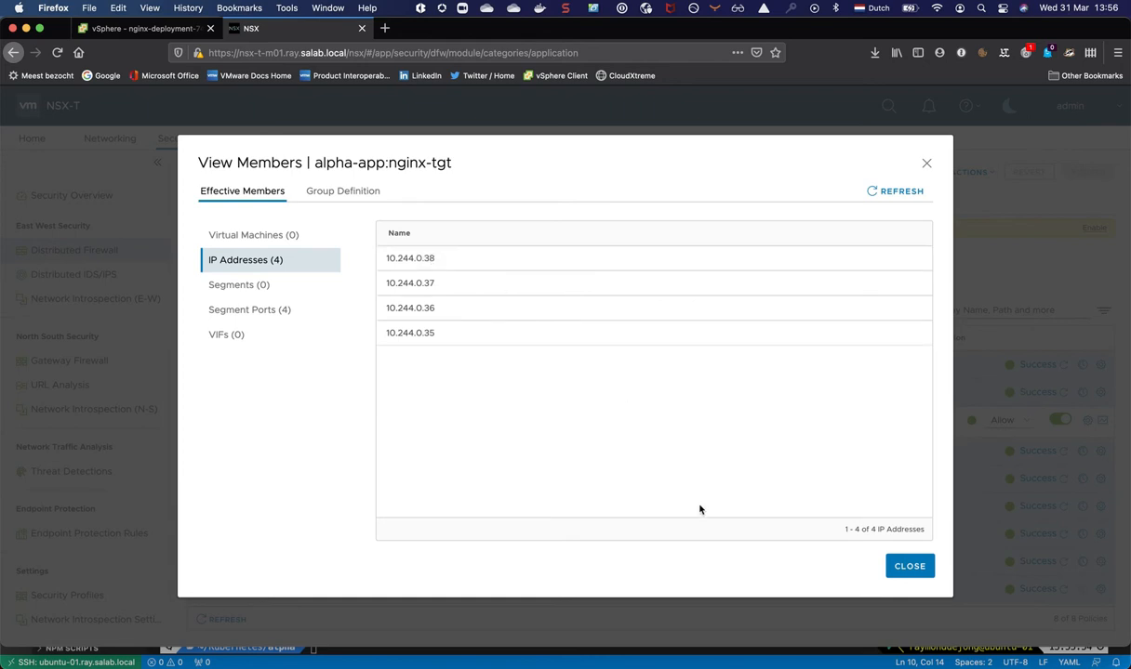
left_click(898, 573)
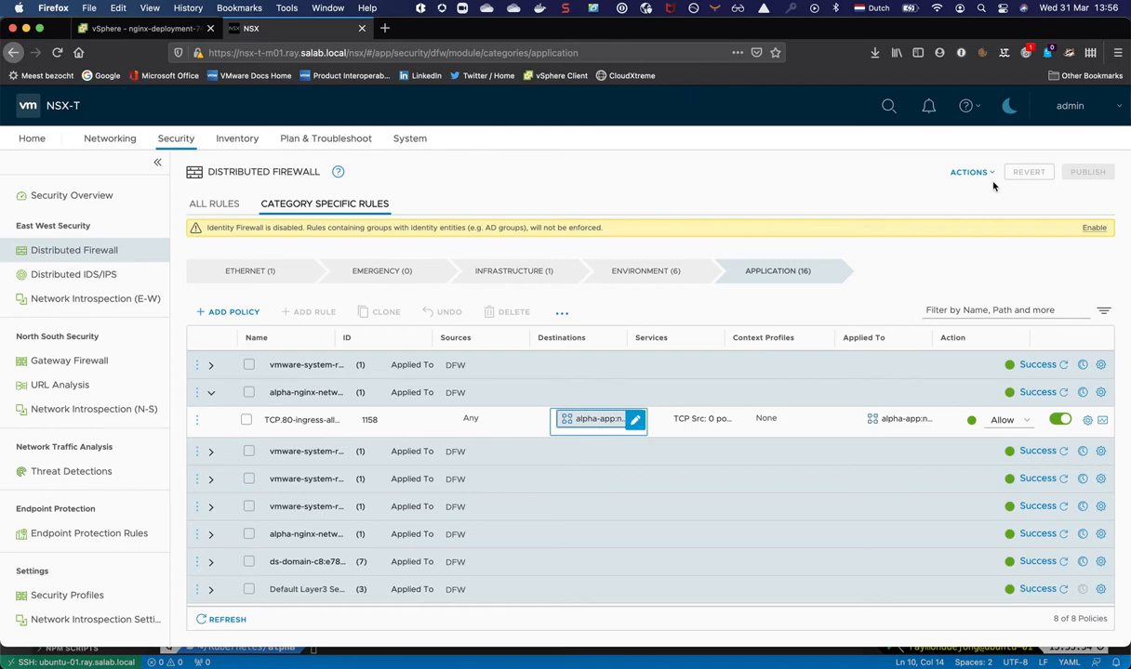
key("super+Tab")
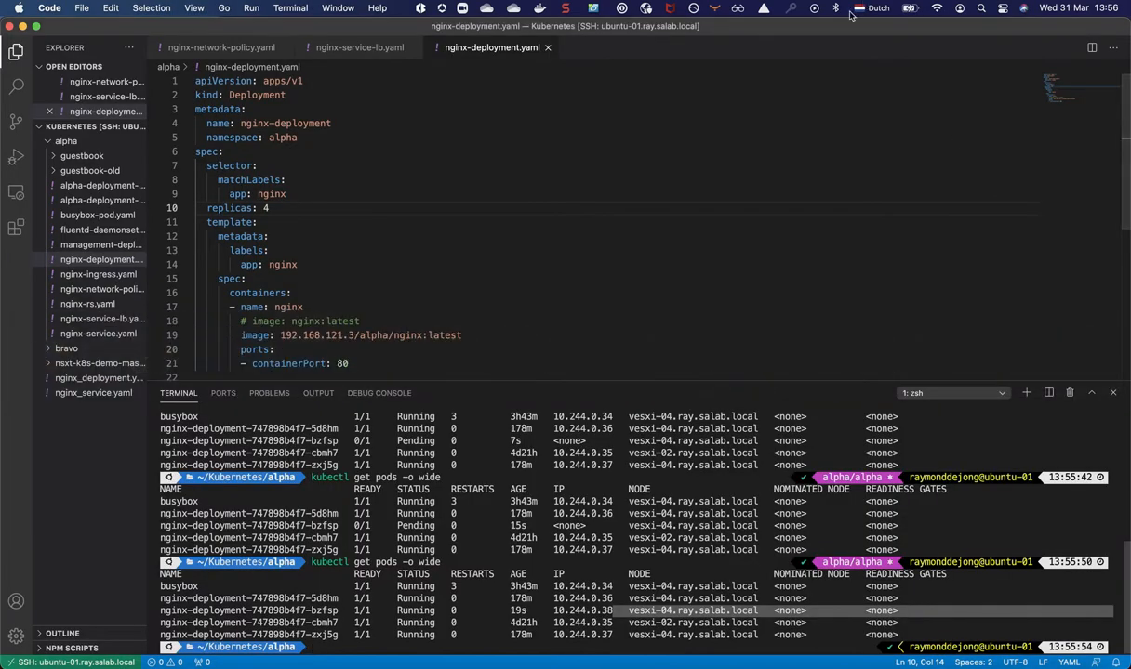
- Open nginx-network-policy.yaml and uncomment the ingress entry for protocol TCP, port 443
scroll(553, 175, "down", 2)
scroll(552, 175, "up", 2)
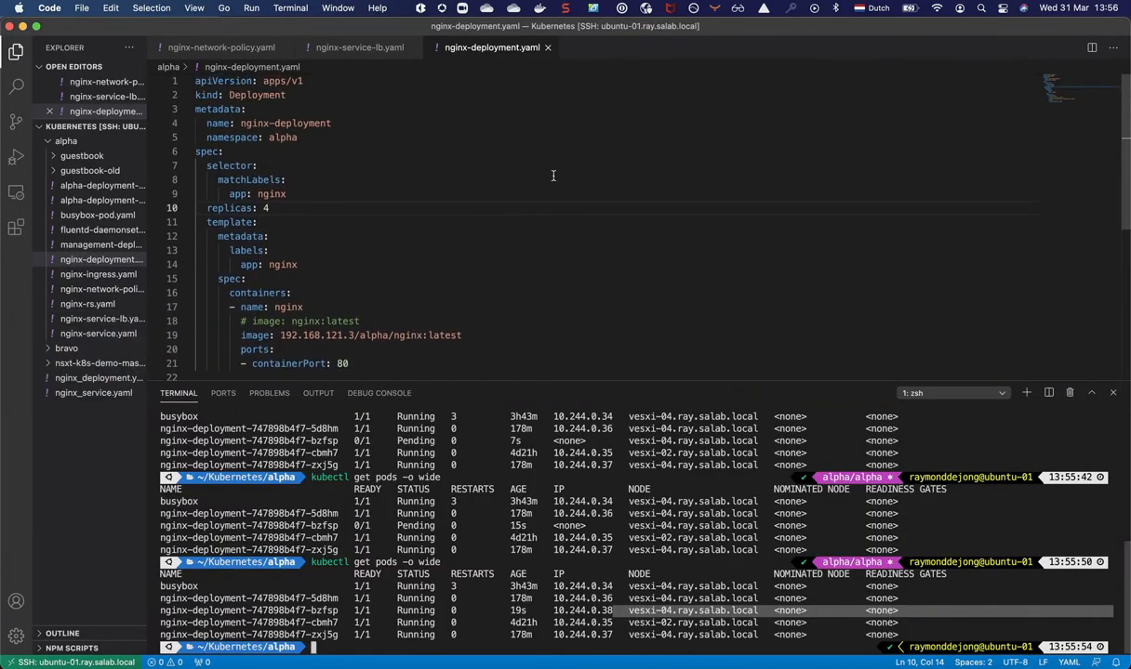
left_click(214, 47)
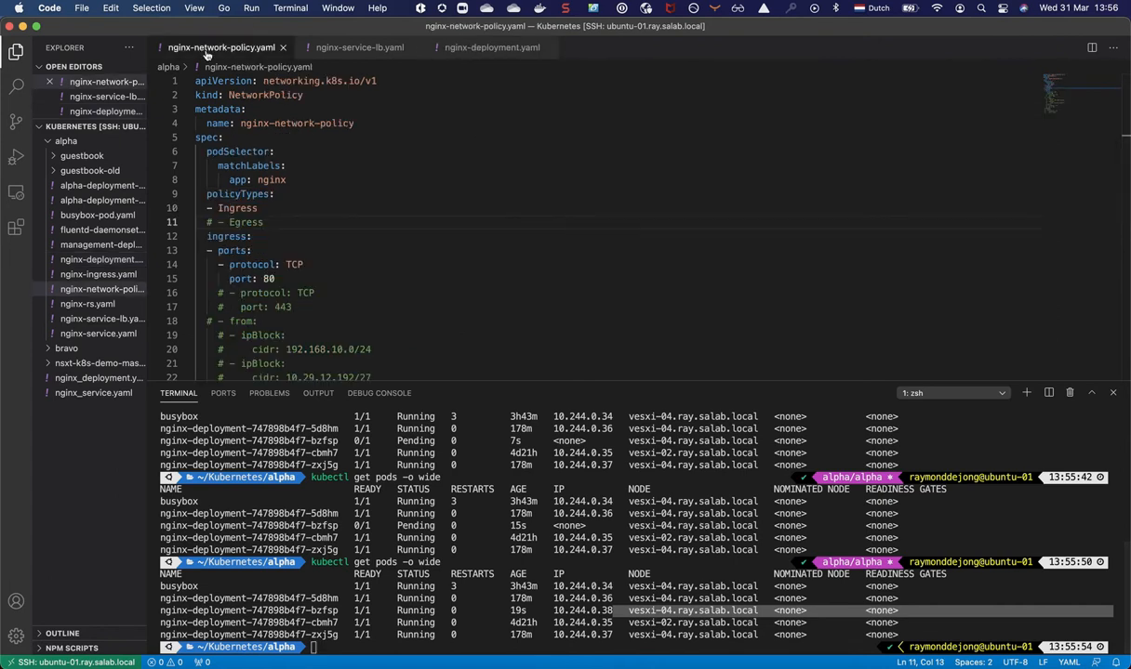
scroll(319, 147, "down", 1)
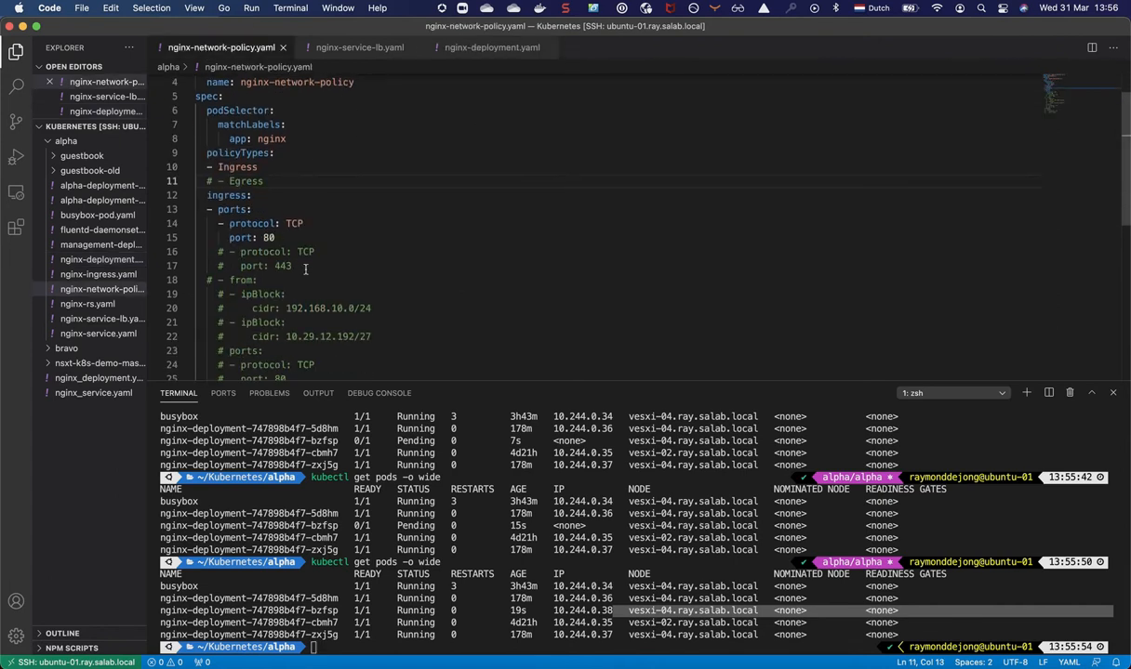
left_click_drag(294, 265, 40, 249)
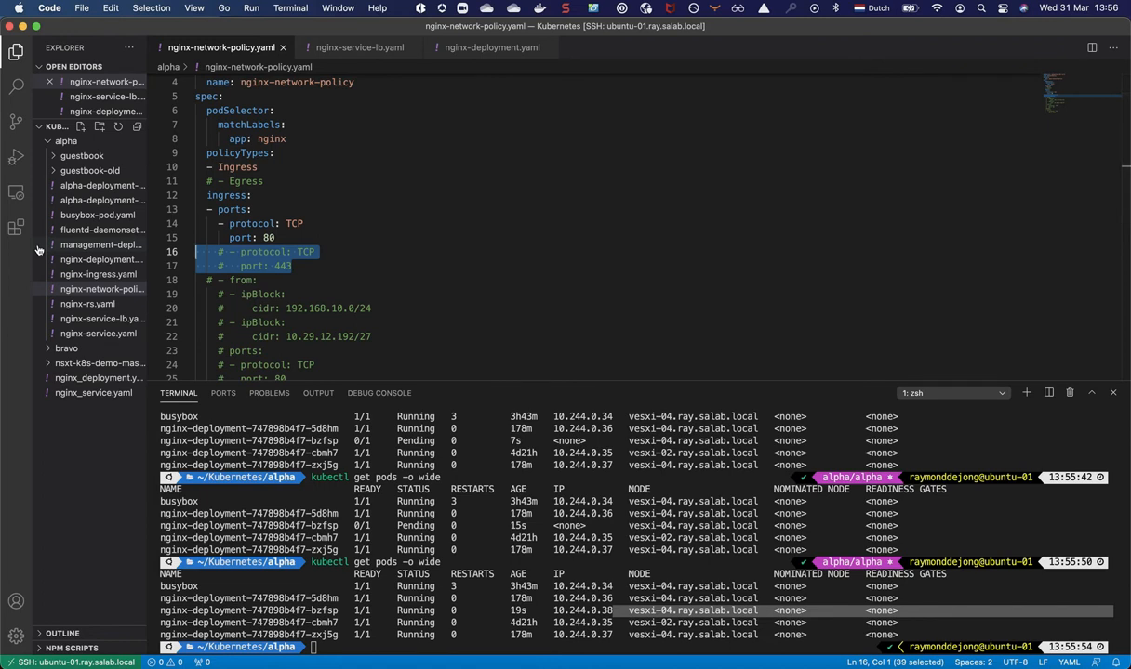
key("super+slash")
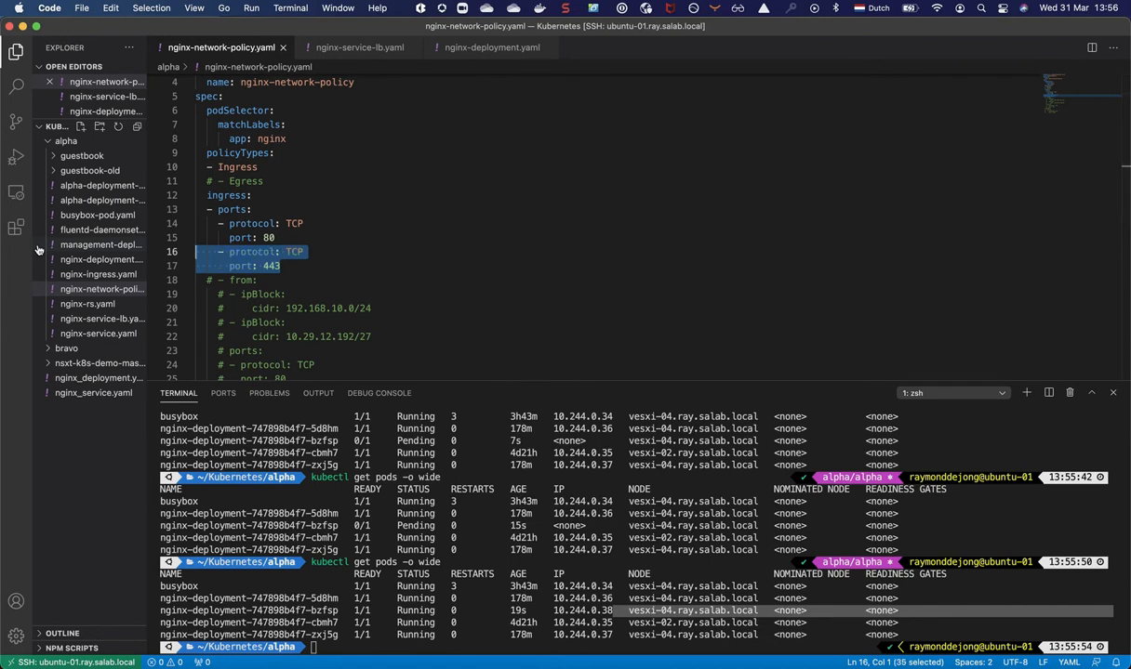
left_click(297, 266)
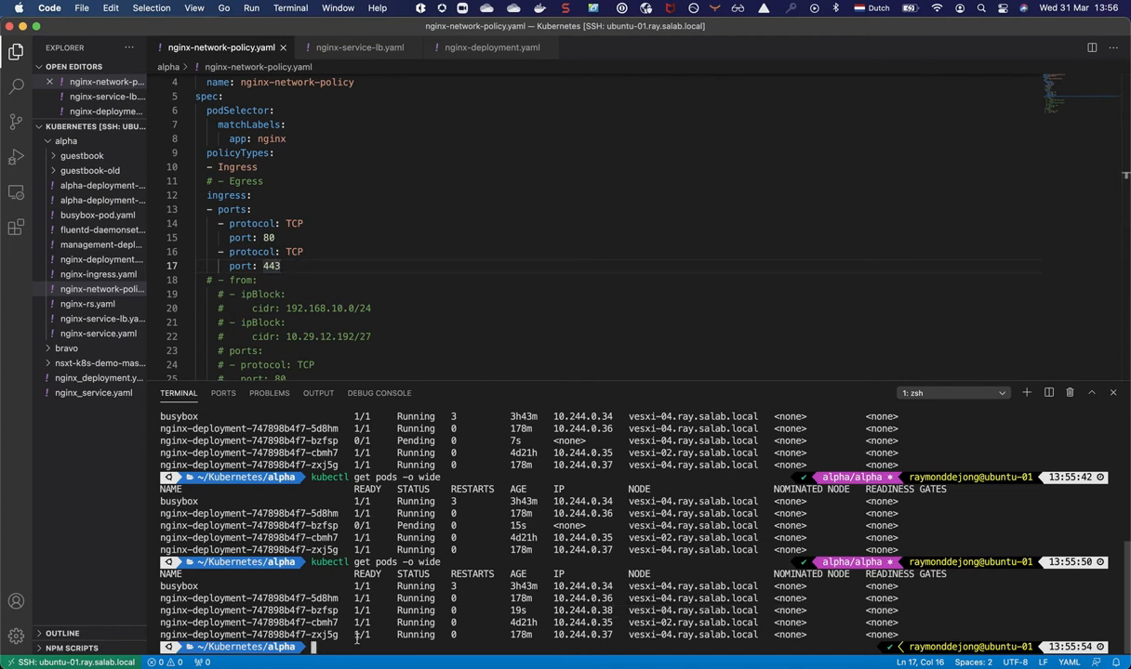
- Clear the terminal and apply the edited policy with kubectl apply -f nginx-network-policy.yaml
left_click(316, 648)
type("clear")
key("Return")
type("k")
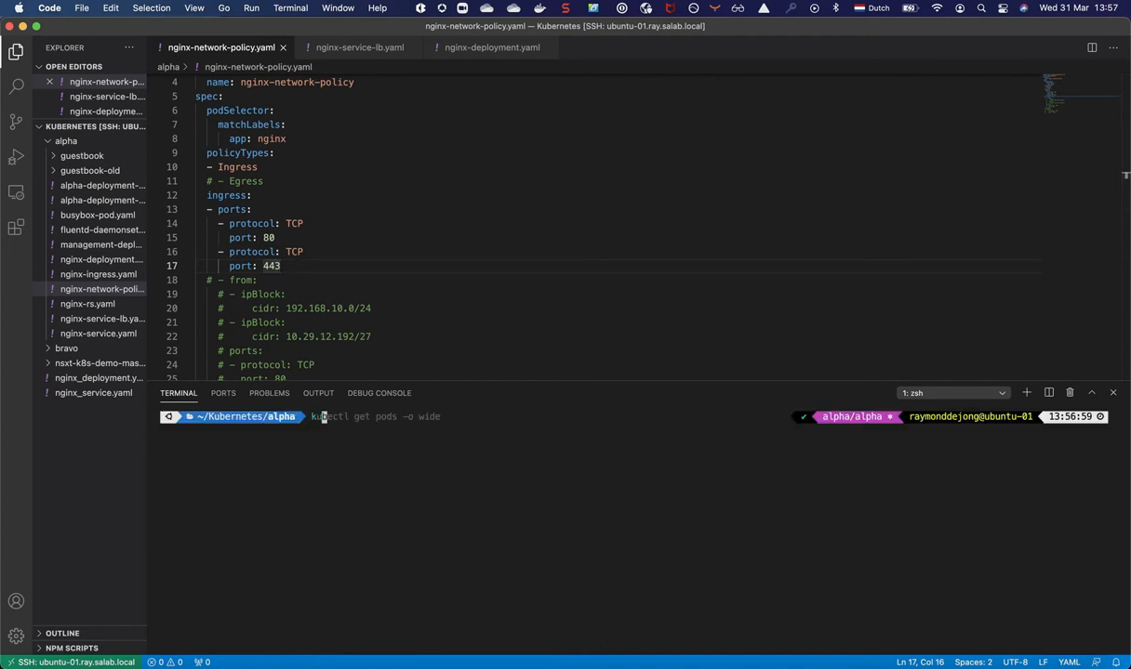
type("ubectl appl")
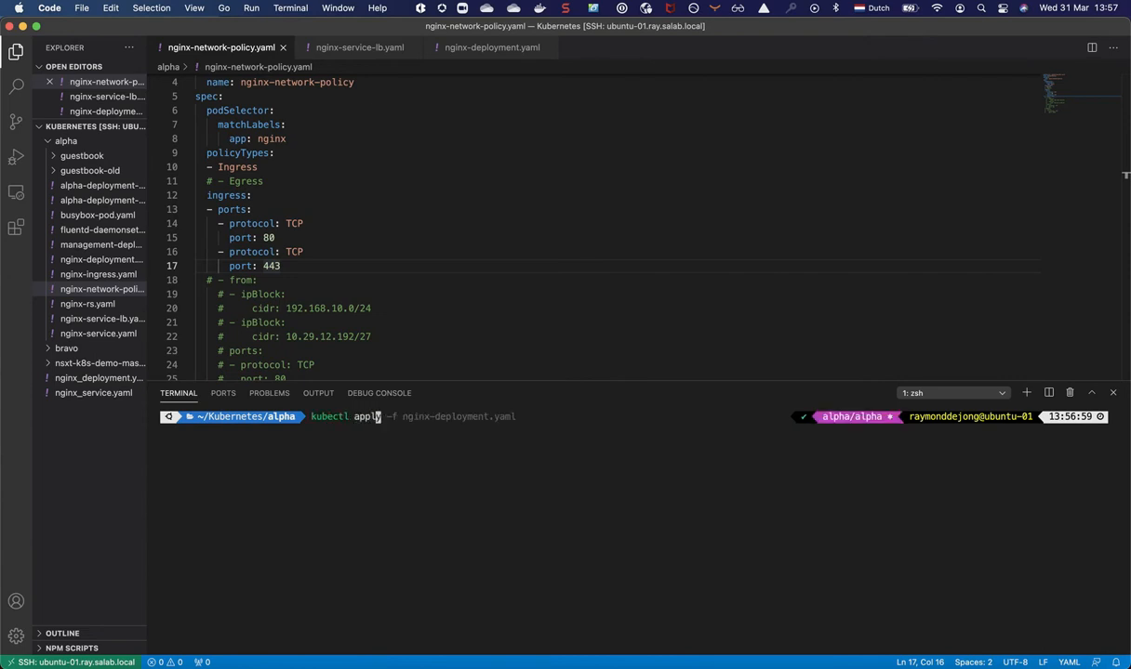
type("y -f nginx-se")
key("BackSpace")
type("net")
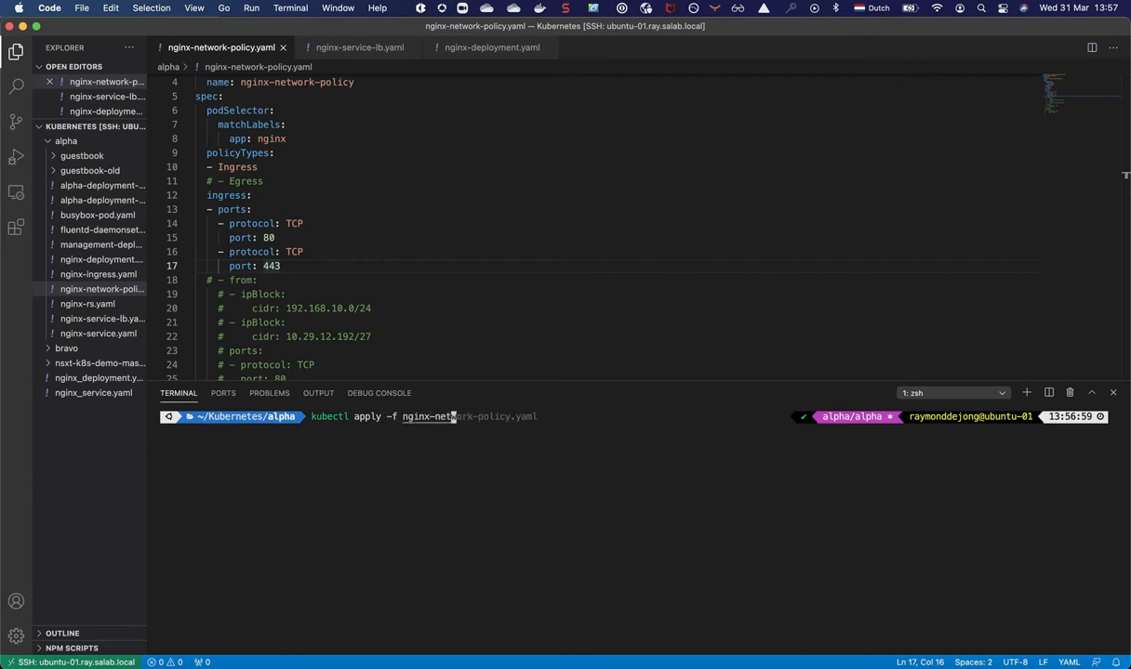
key("Right")
key("Return")
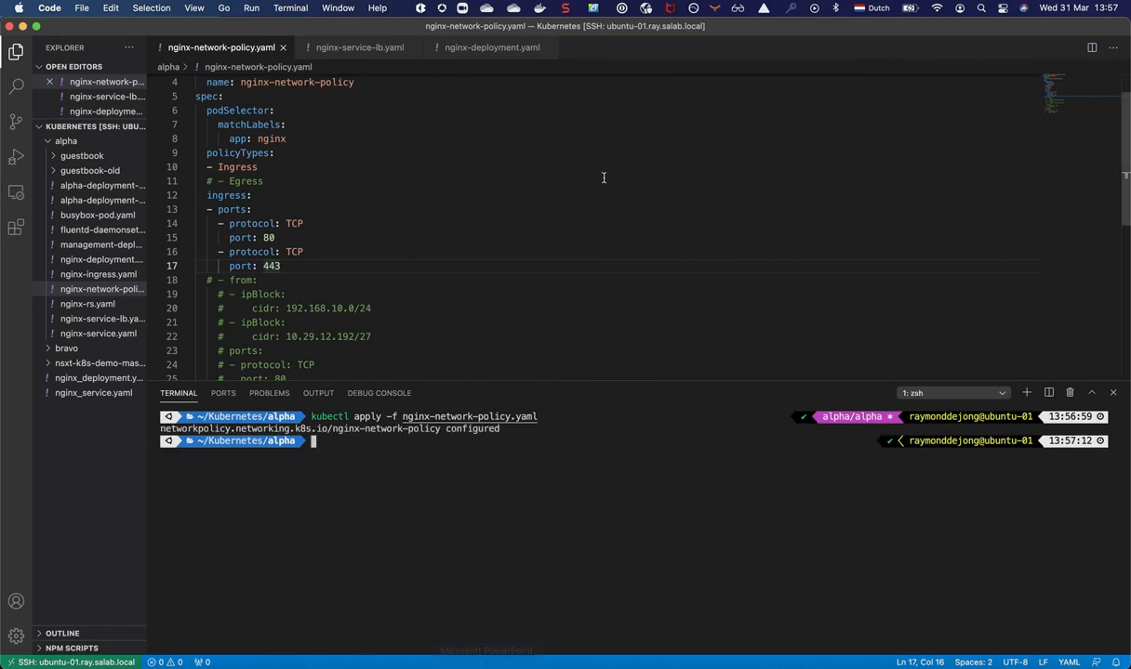
- Run kubectl describe networkpolicies nginx-network-policy and check the allowed ingress ports in its output
type("kubectl desc")
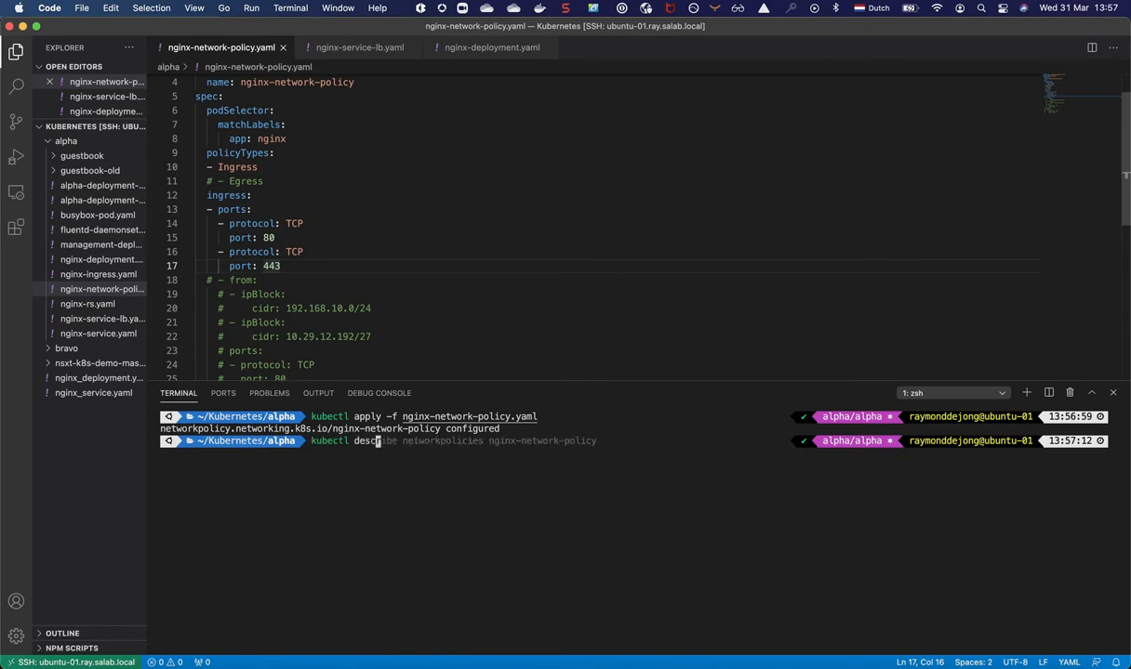
key("Right")
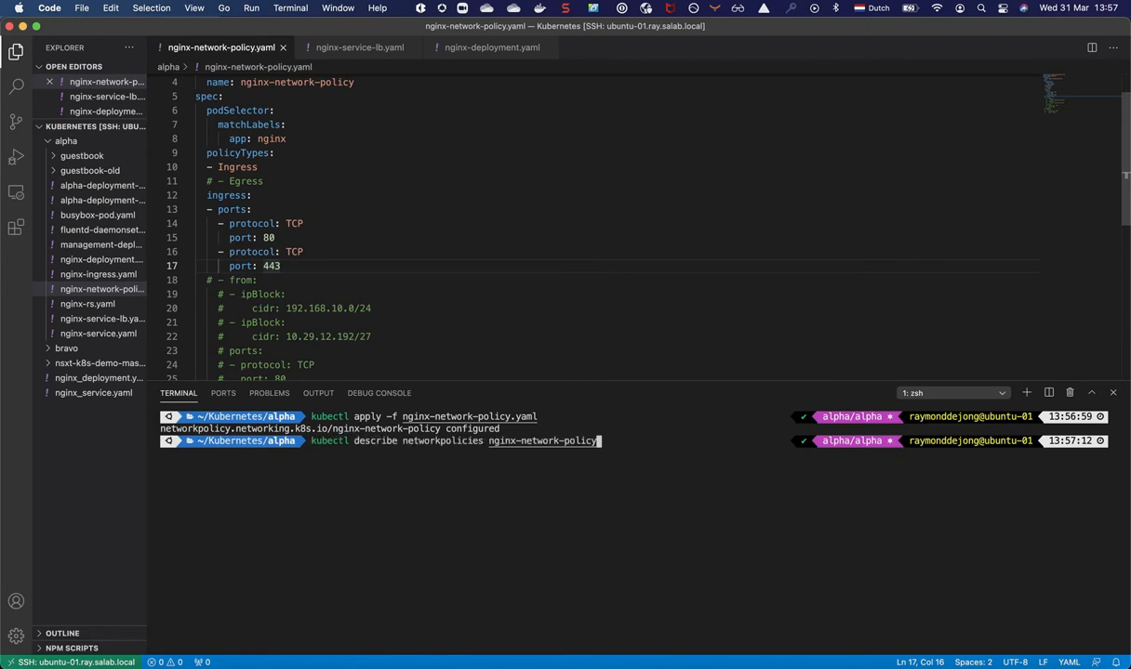
key("Return")
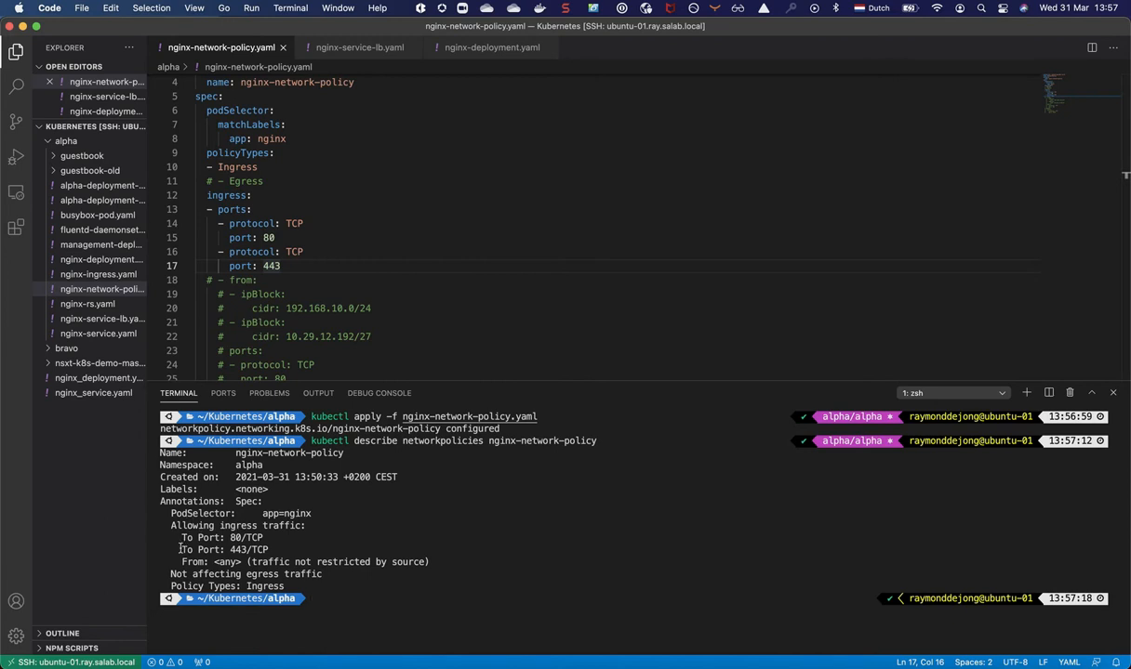
left_click_drag(181, 549, 278, 549)
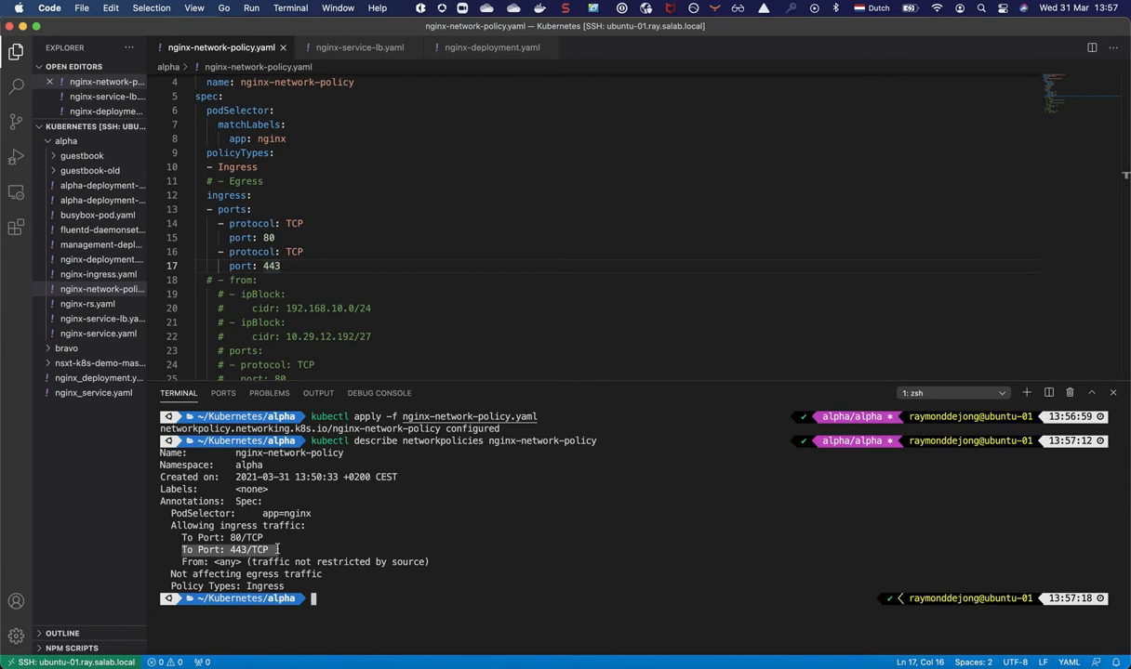
- Switch to Firefox, refresh the distributed firewall policies, and widen the Name column to read the nginx whitelist rule's full name
key("super+Tab")
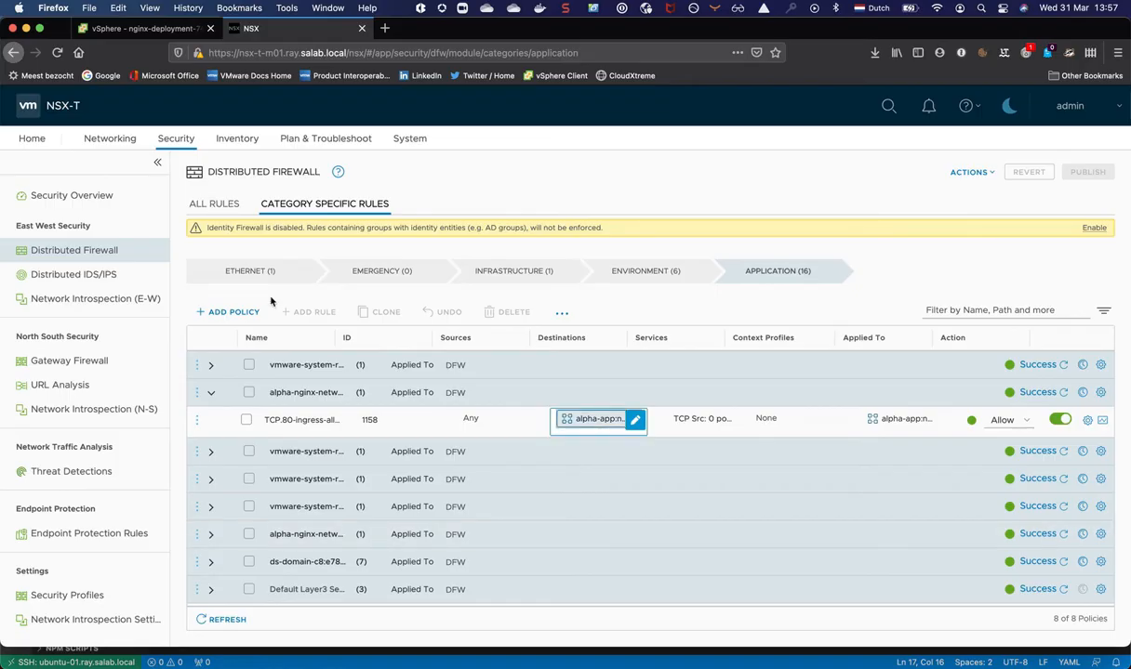
left_click(228, 619)
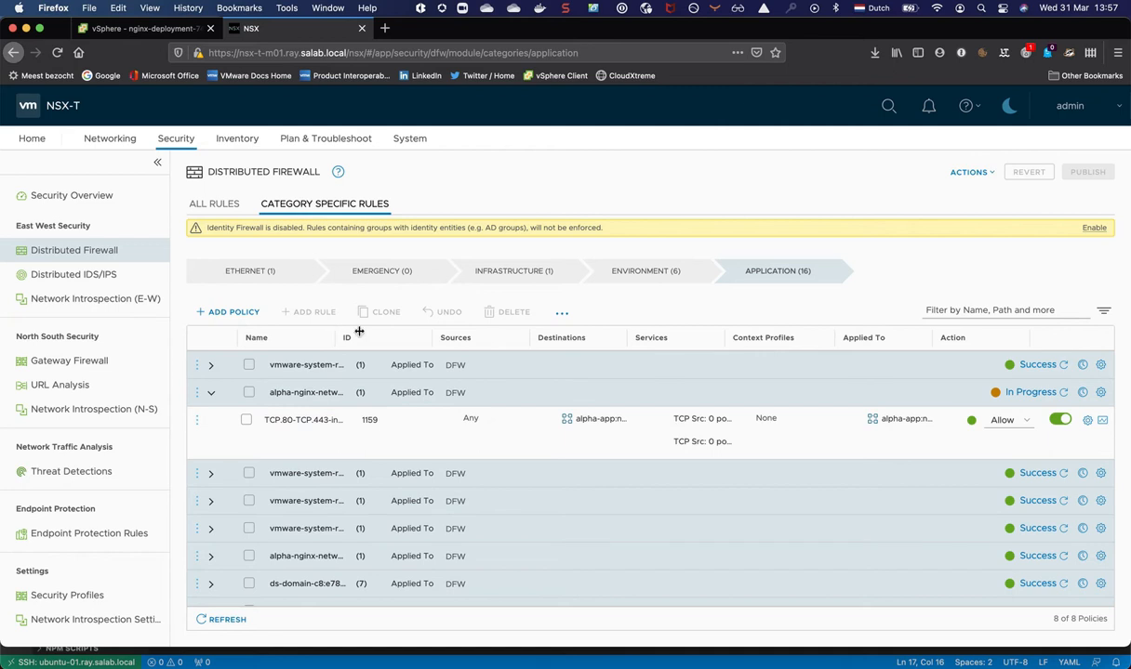
left_click_drag(359, 331, 437, 331)
left_click(303, 420)
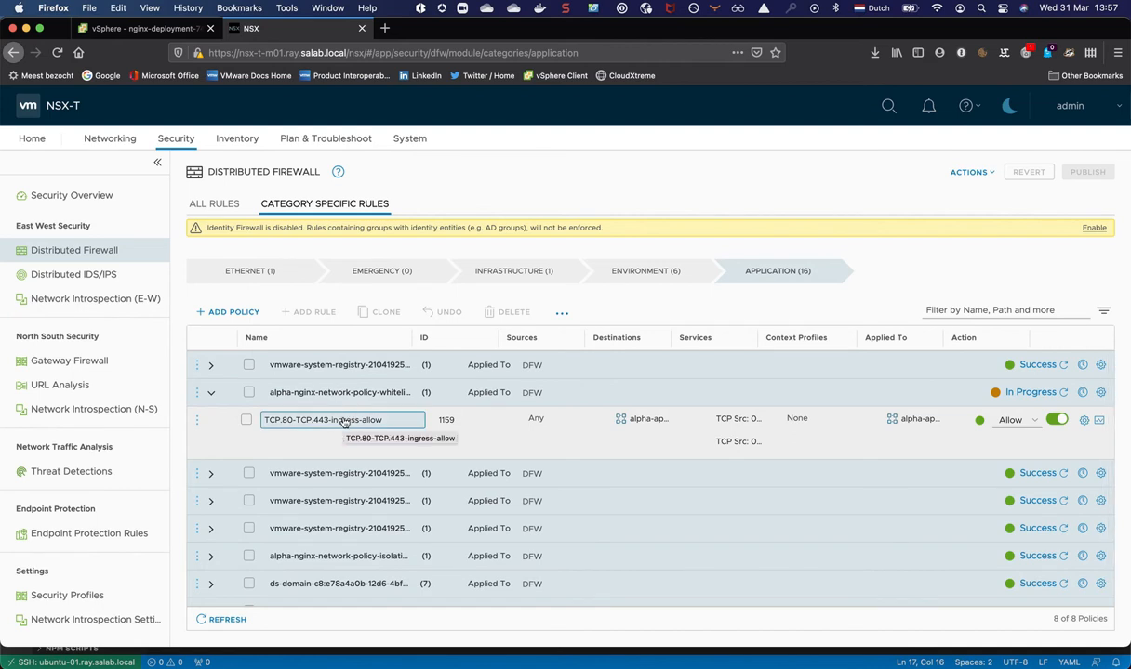
left_click(487, 409)
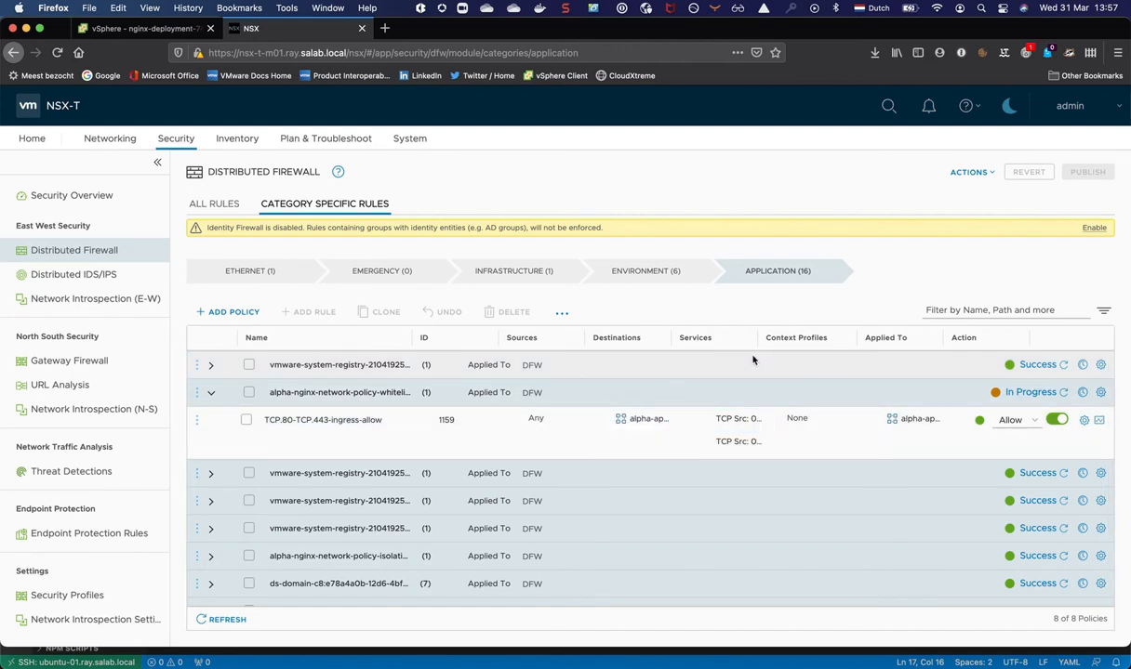
- Widen the Services column to examine the nginx ingress rule's TCP services, and refresh the whitelist policy's status
left_click_drag(759, 326, 809, 325)
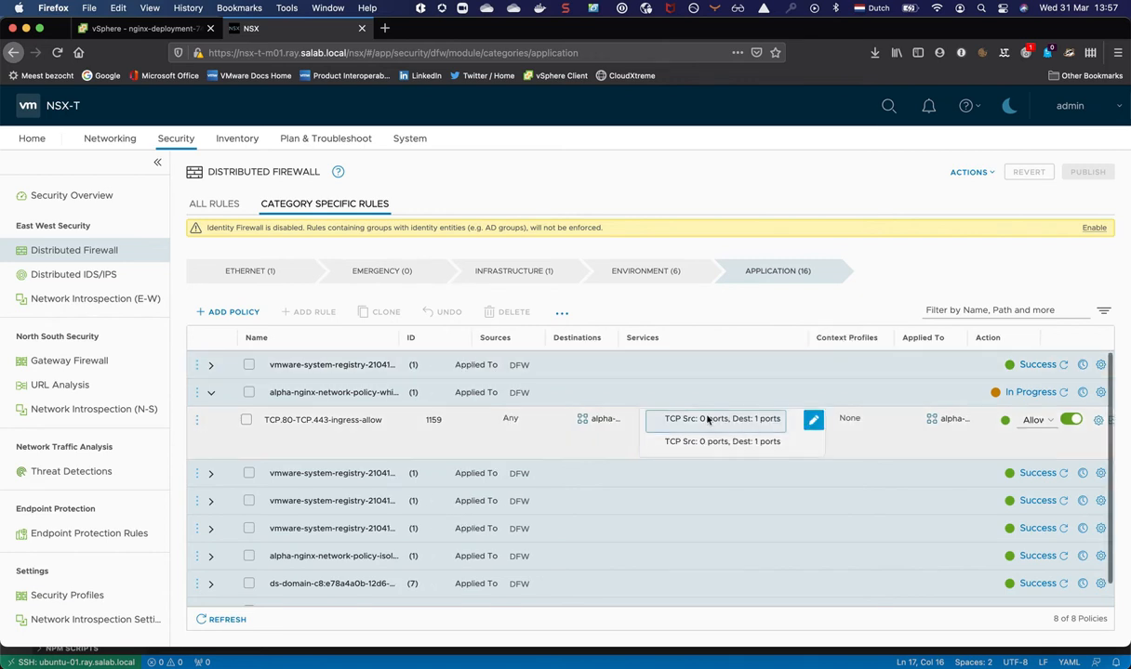
left_click(718, 442)
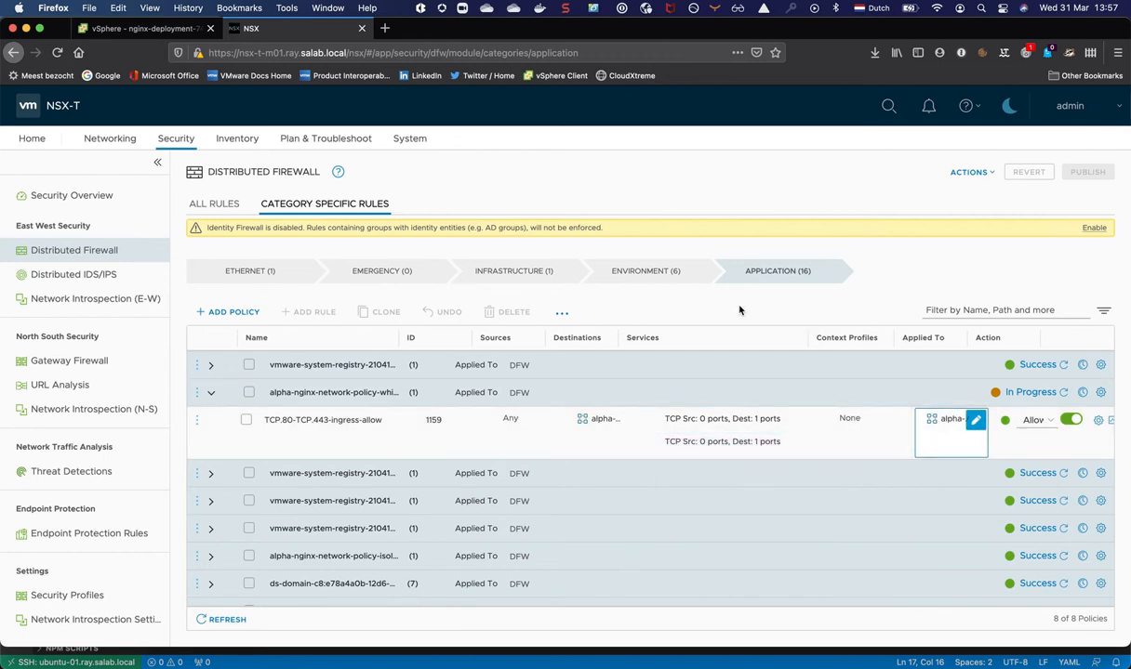
left_click(1065, 392)
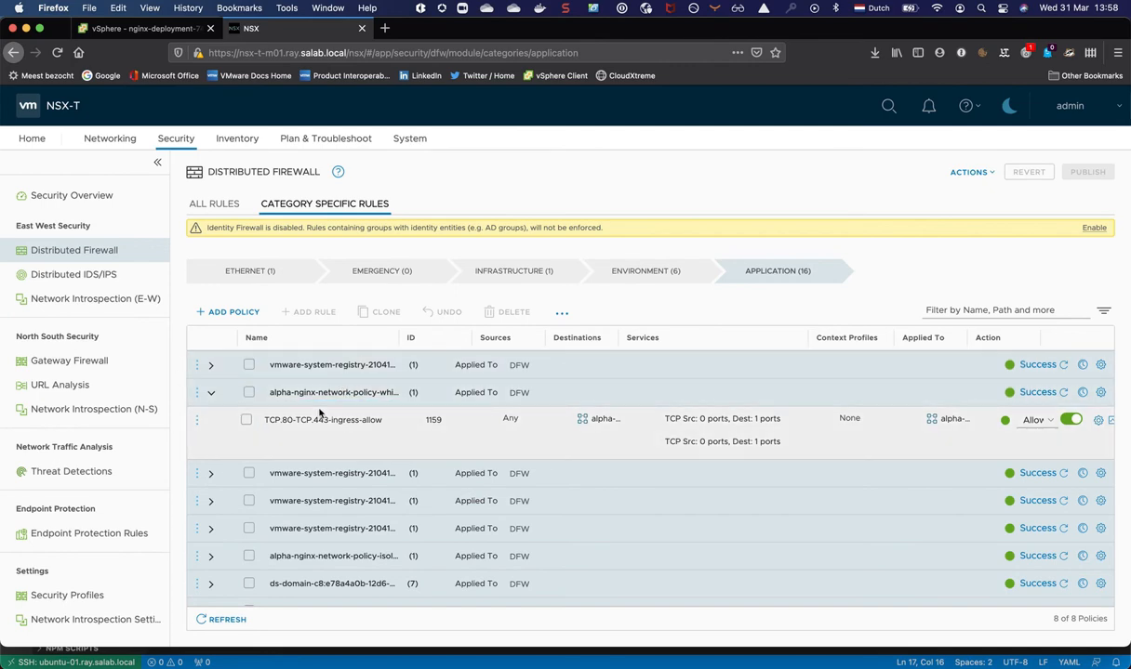
- Switch to Visual Studio Code and uncomment the Egress entry under policyTypes in nginx-network-policy.yaml, aligning it with Ingress
key("super+Tab")
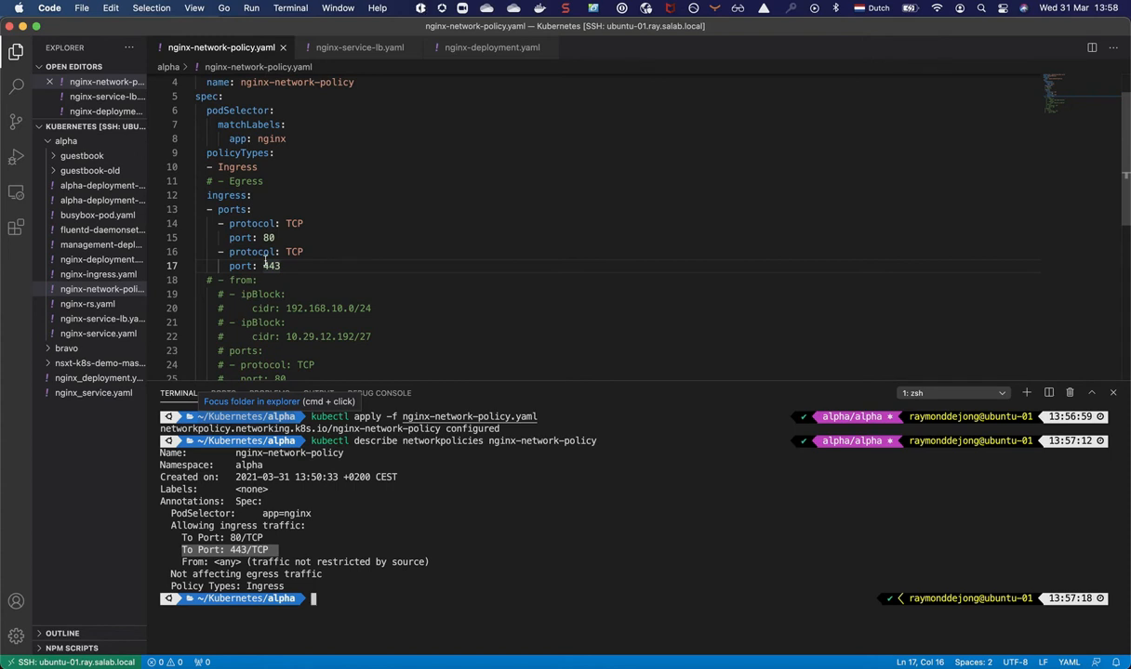
scroll(265, 264, "down", 3)
scroll(265, 265, "up", 3)
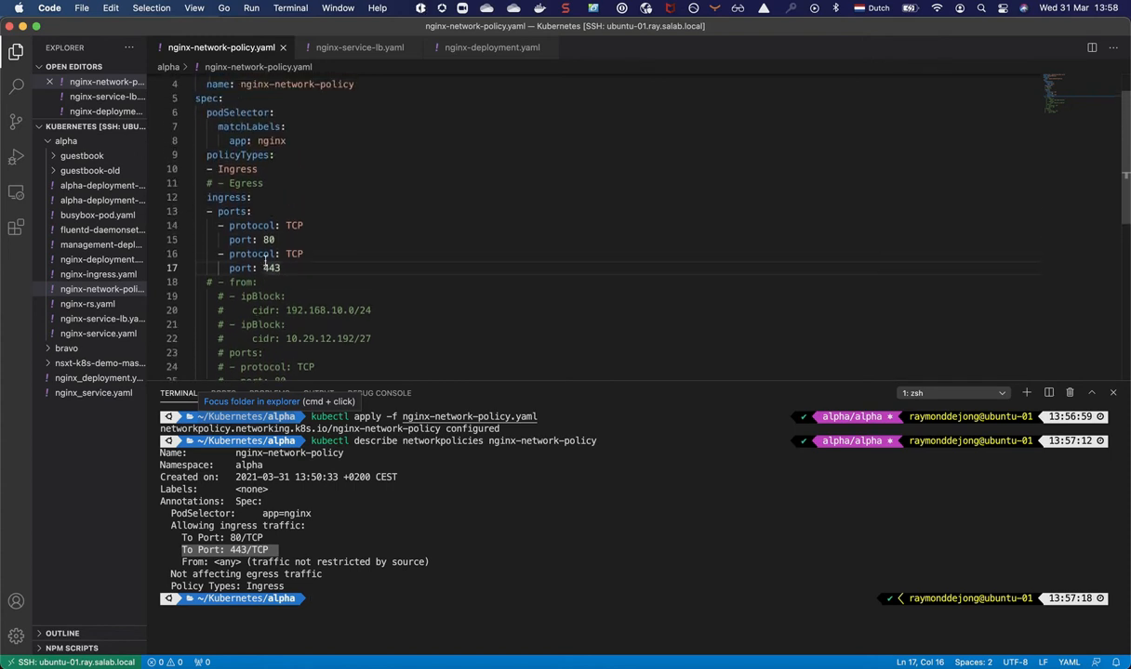
left_click(212, 183)
key("BackSpace")
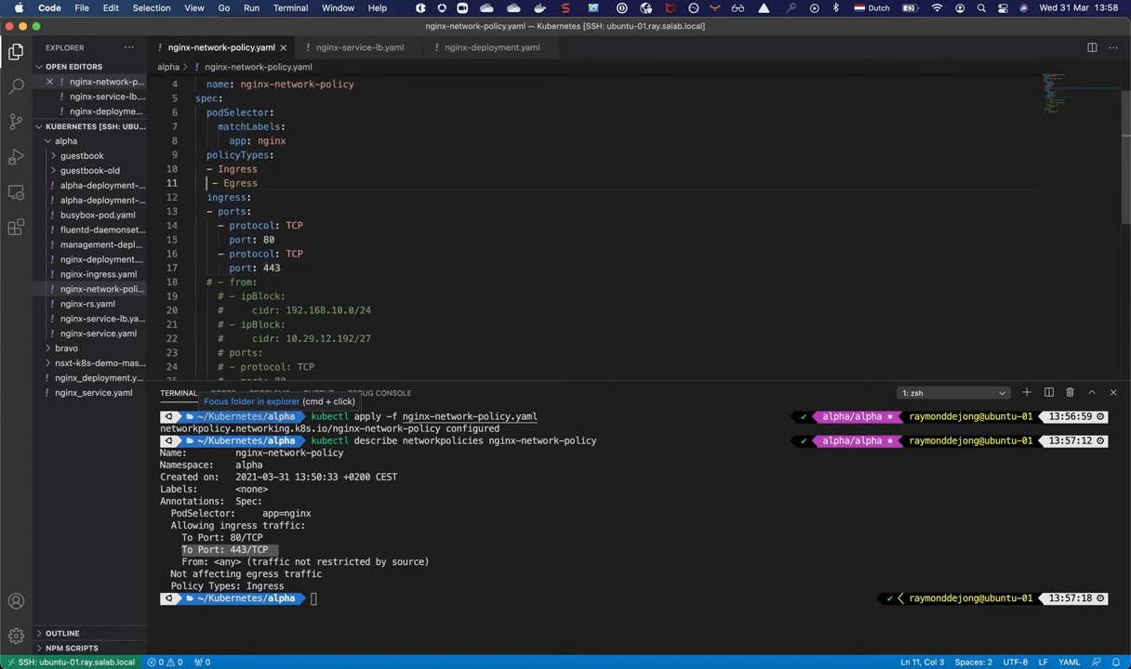
key("BackSpace")
key("BackSpace")
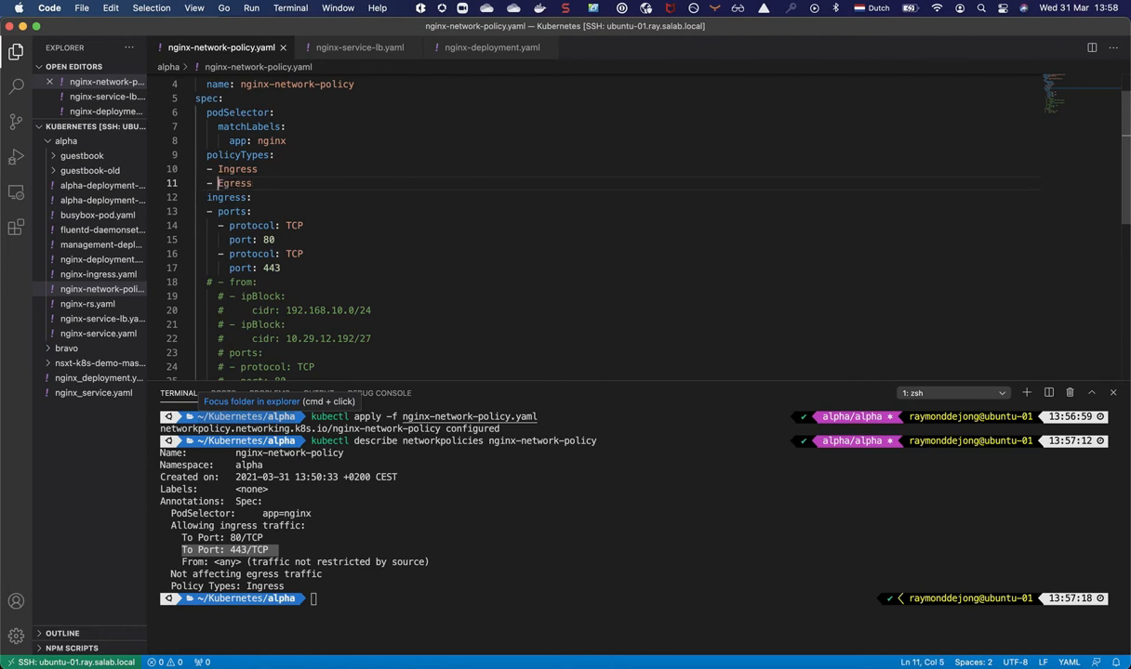
key("Right")
key("Right")
key("Right")
key("Right")
key("Right")
key("Right")
key("Right")
- Uncomment the egress section for protocol TCP, port 8443, at the end of the file and review the edited policy
scroll(256, 232, "down", 5)
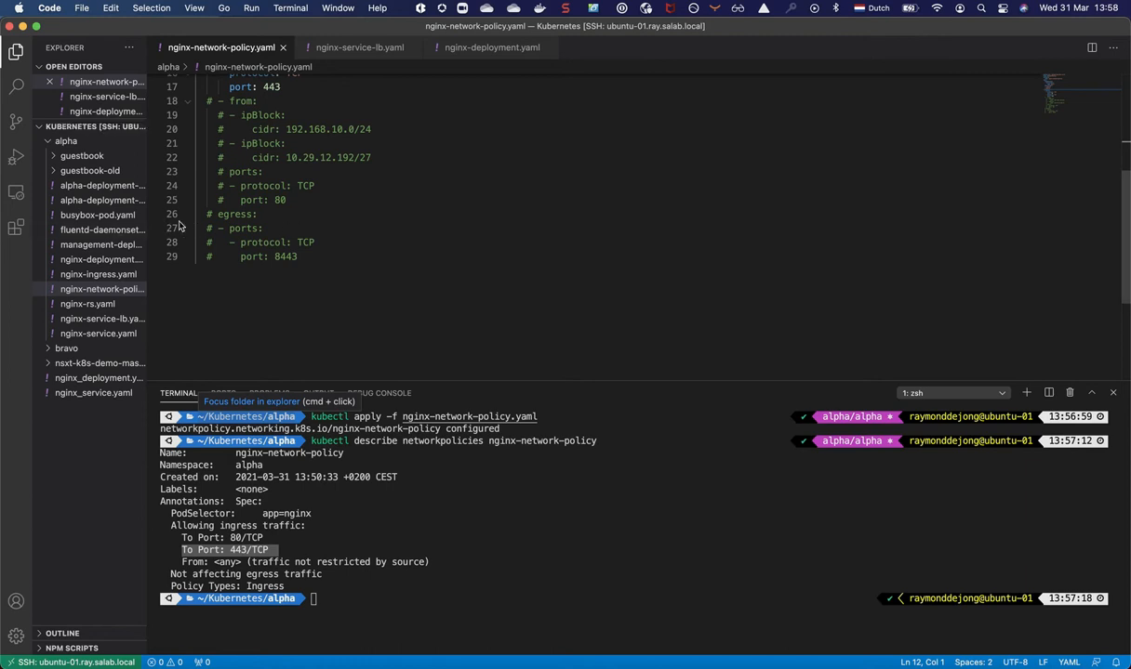
left_click_drag(299, 257, 77, 215)
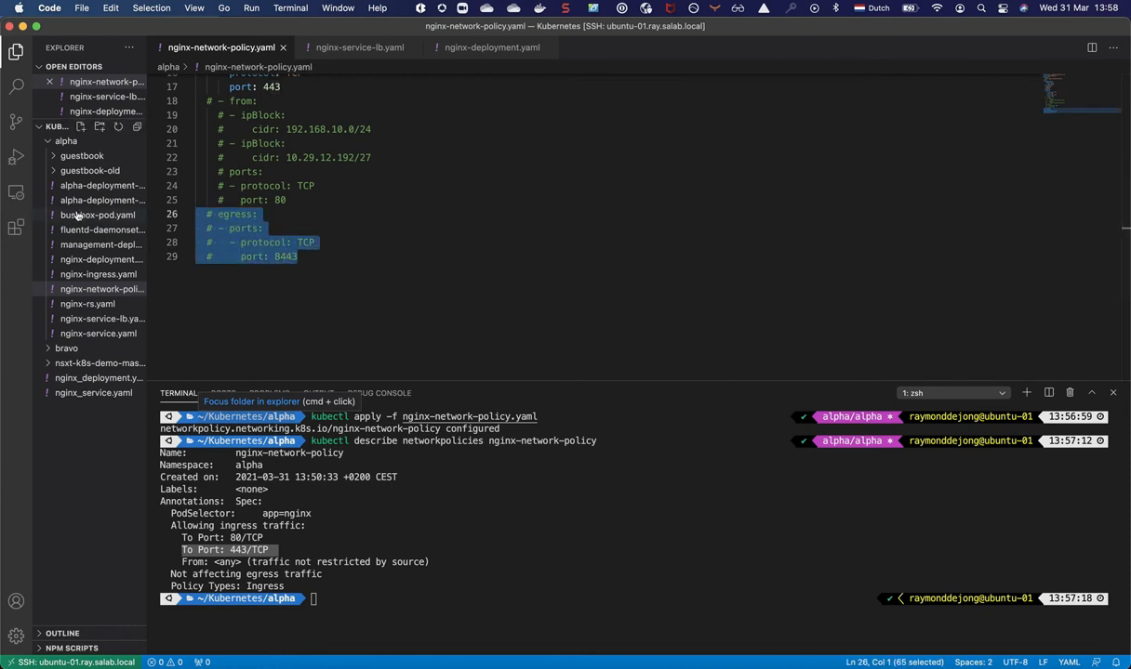
key("super+slash")
scroll(221, 203, "up", 5)
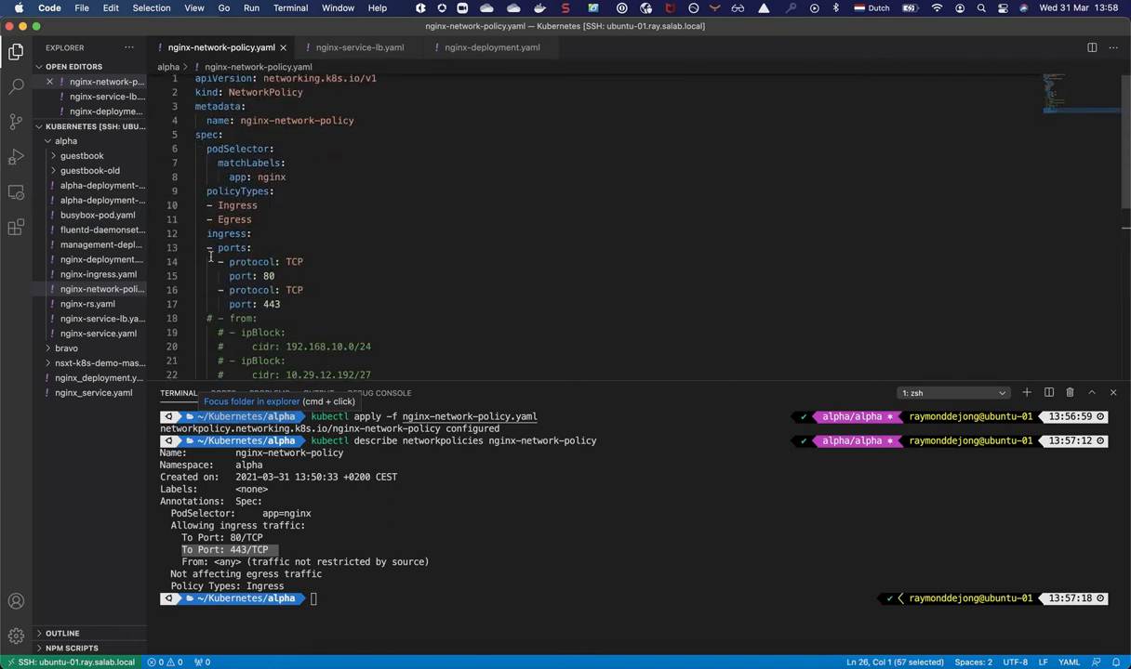
scroll(223, 214, "down", 5)
scroll(249, 170, "up", 2)
scroll(249, 169, "up", 3)
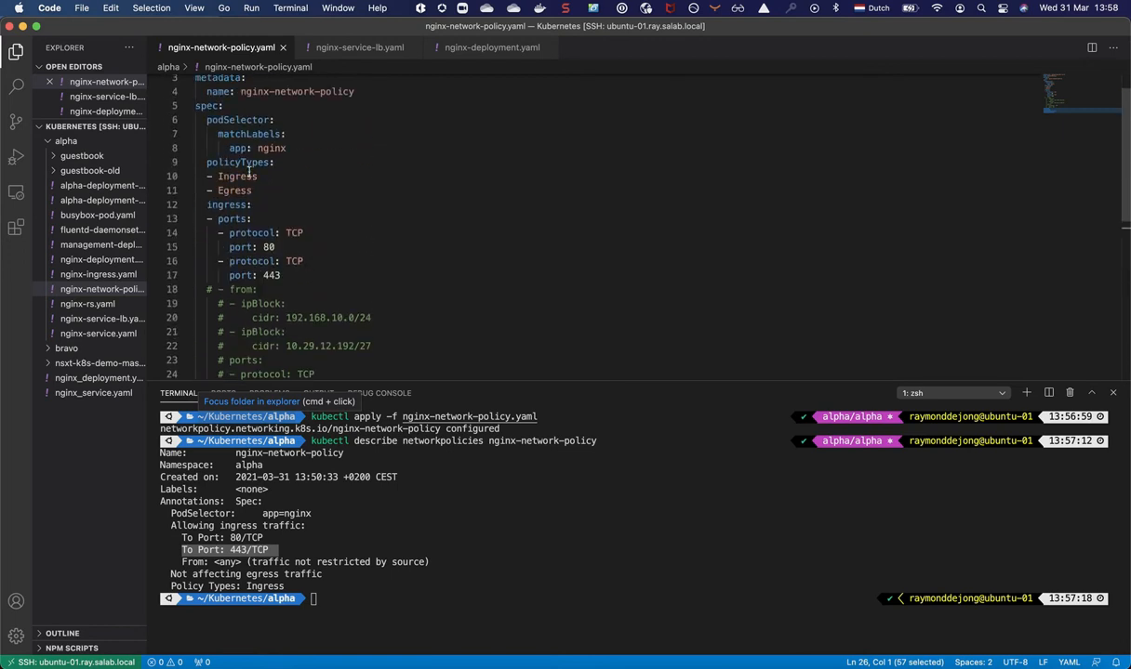
scroll(247, 172, "down", 8)
scroll(247, 172, "up", 3)
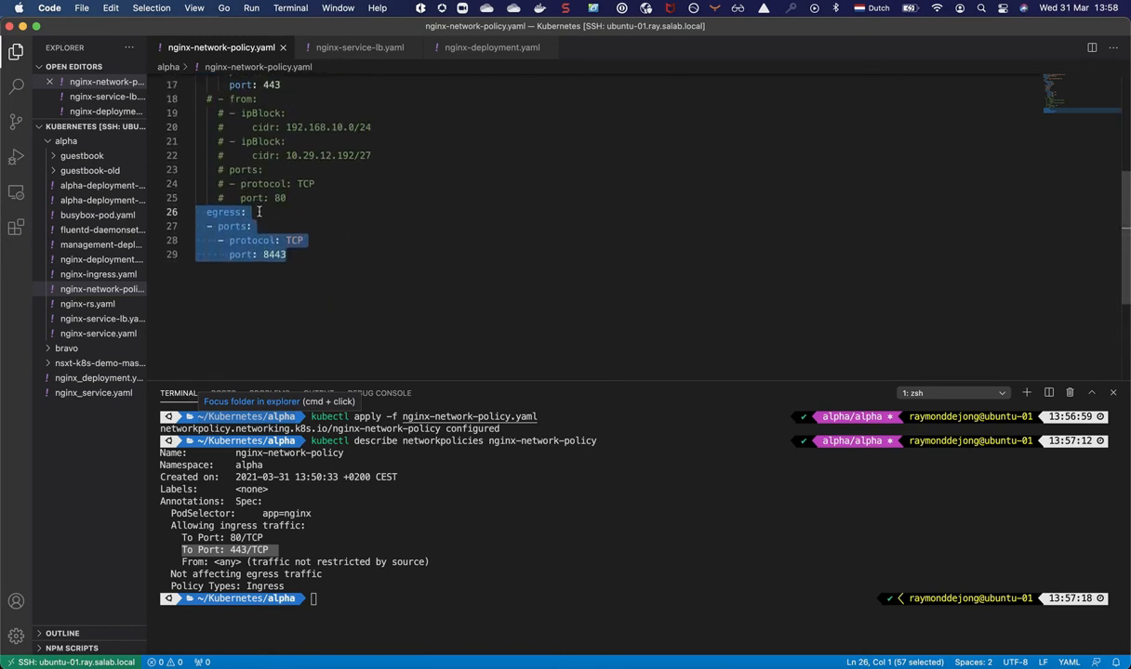
left_click(259, 212)
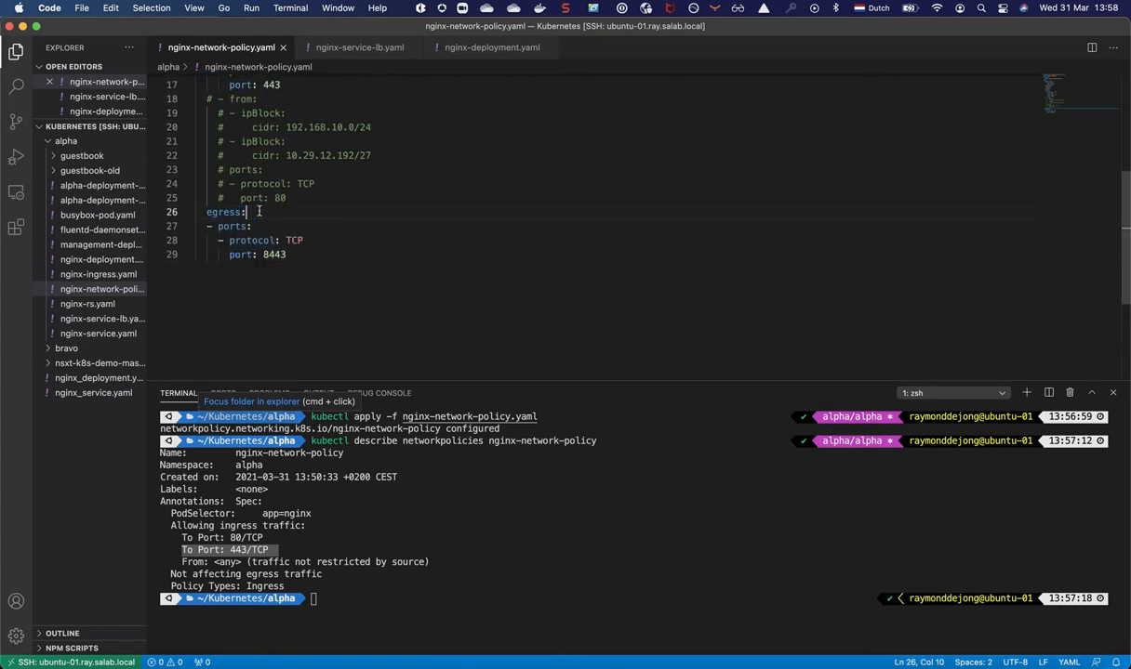
left_click(291, 255)
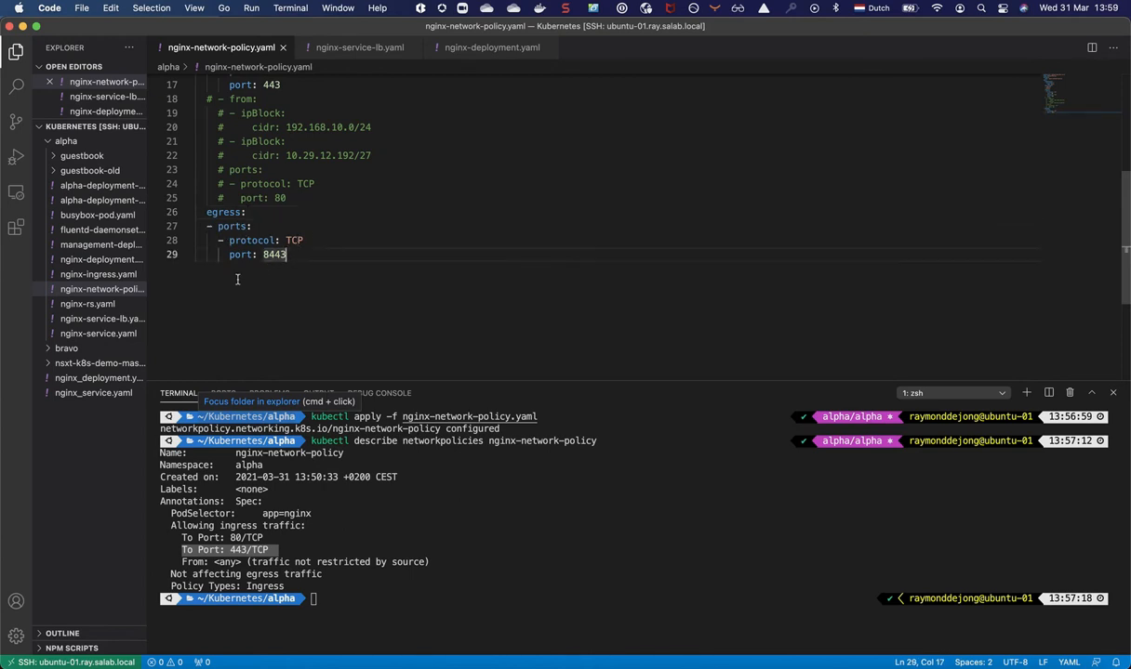
- Run kubectl apply -f nginx-network-policy.yaml in the terminal to apply the policy with the TCP 8443 egress section
left_click(402, 556)
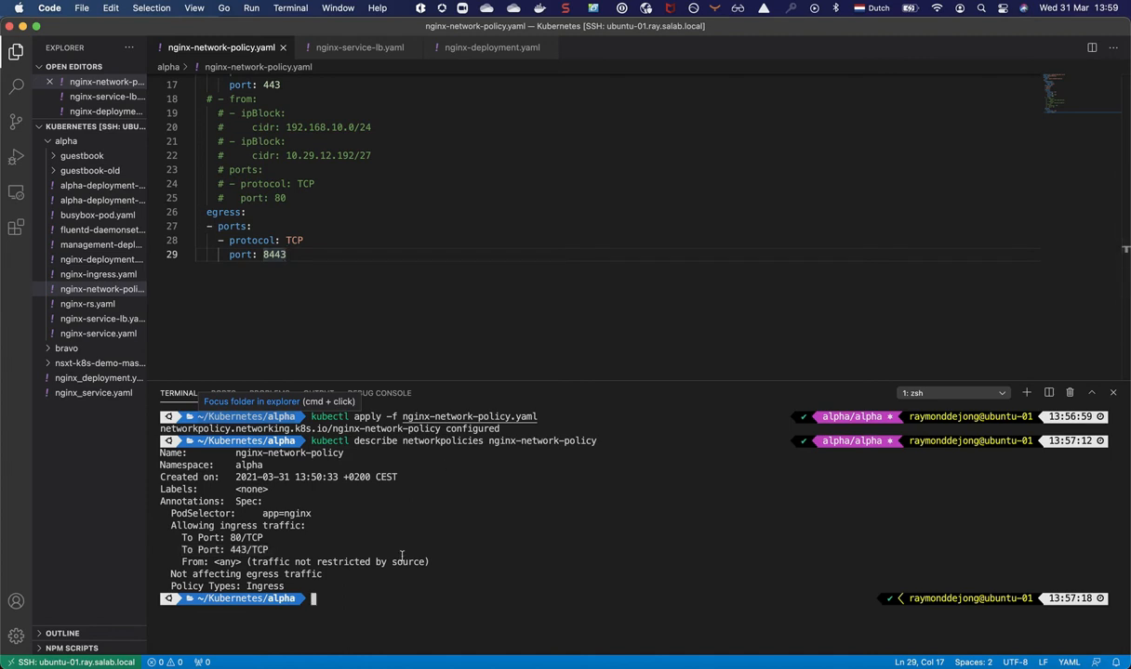
type("kubectl ")
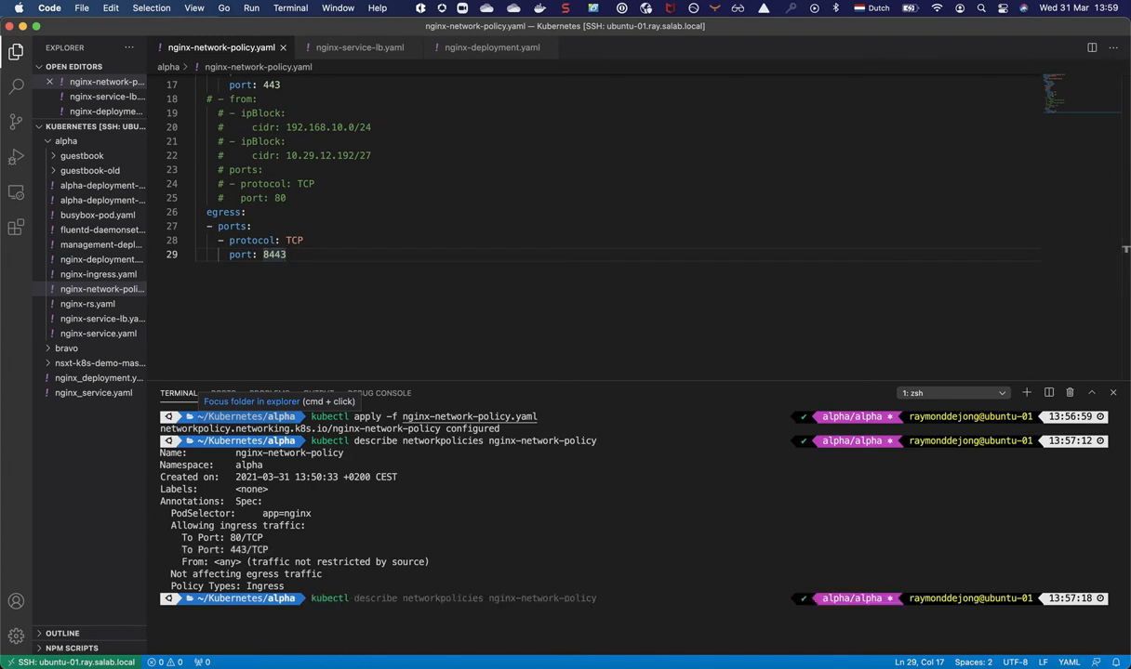
type("apply")
key("Right")
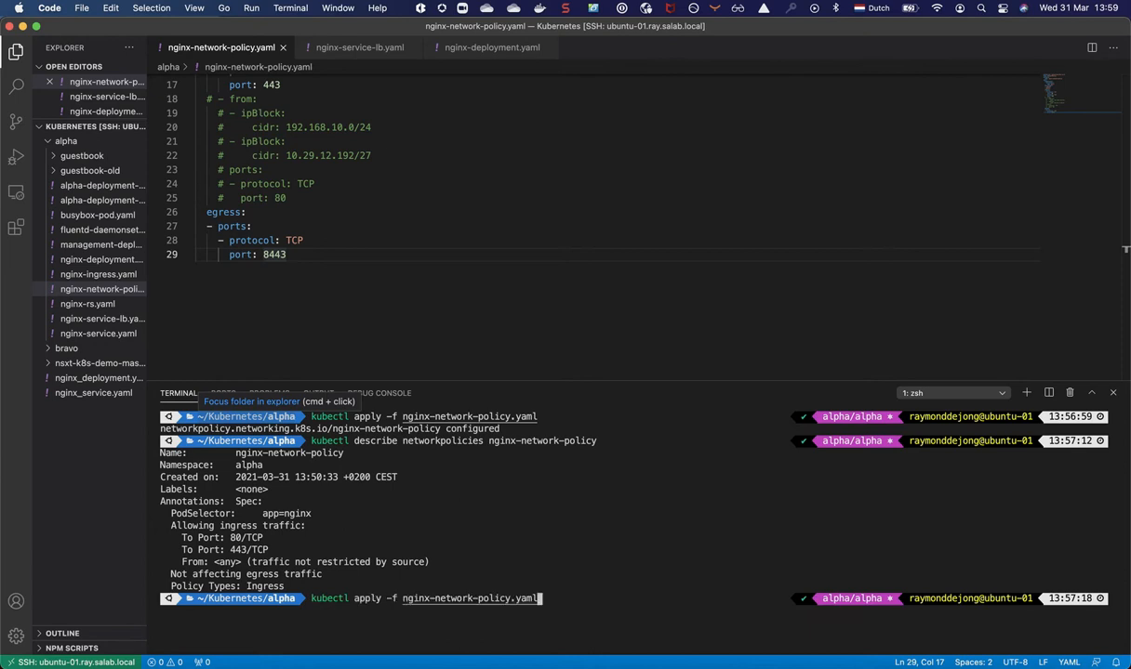
key("Return")
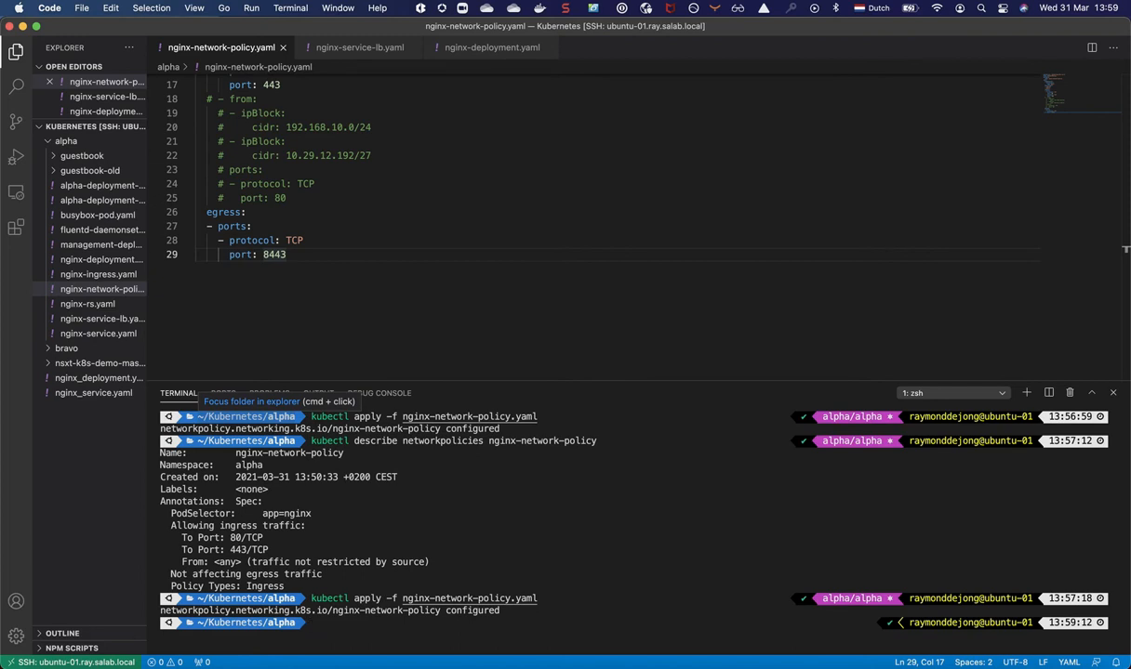
- Describe the nginx-network-policy network policy with kubectl to check its ingress and egress settings
key("Up")
key("Up")
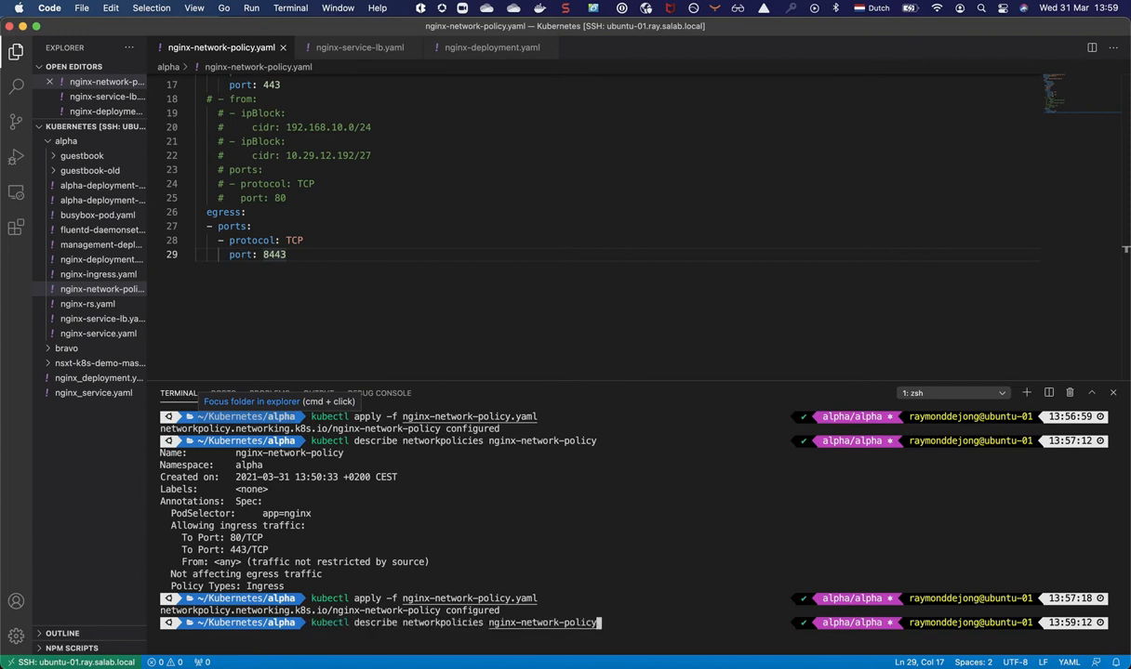
key("Return")
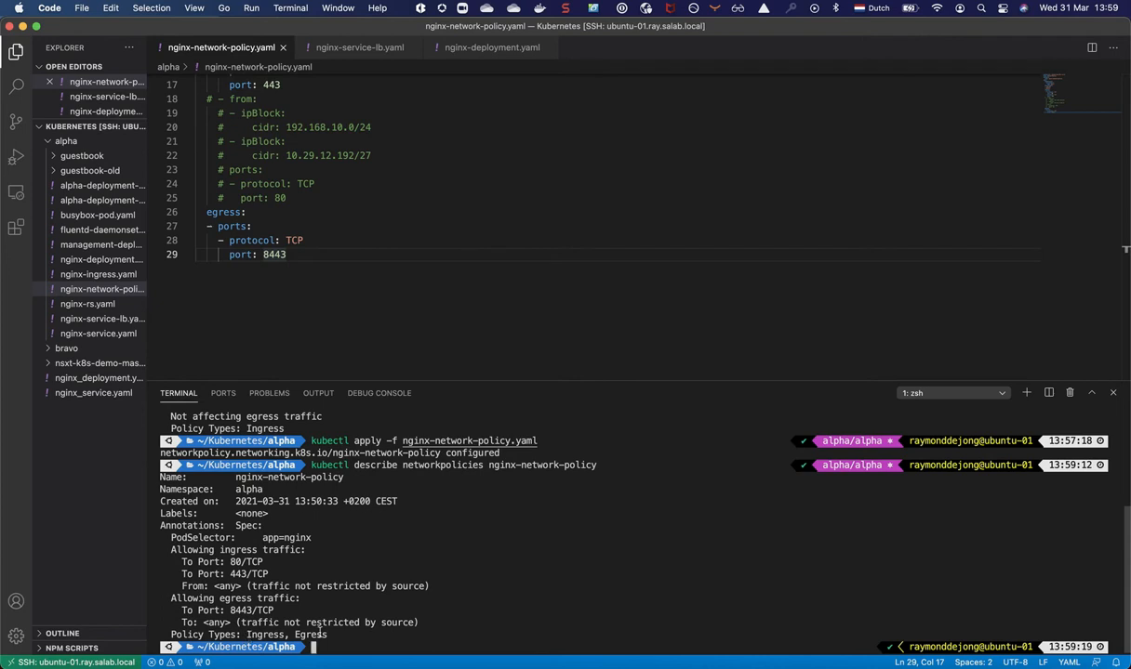
- Switch to Firefox, refresh the distributed firewall policies, and view the IP addresses in the TCP.8443-egress-allow rule's source group
key("super+Tab")
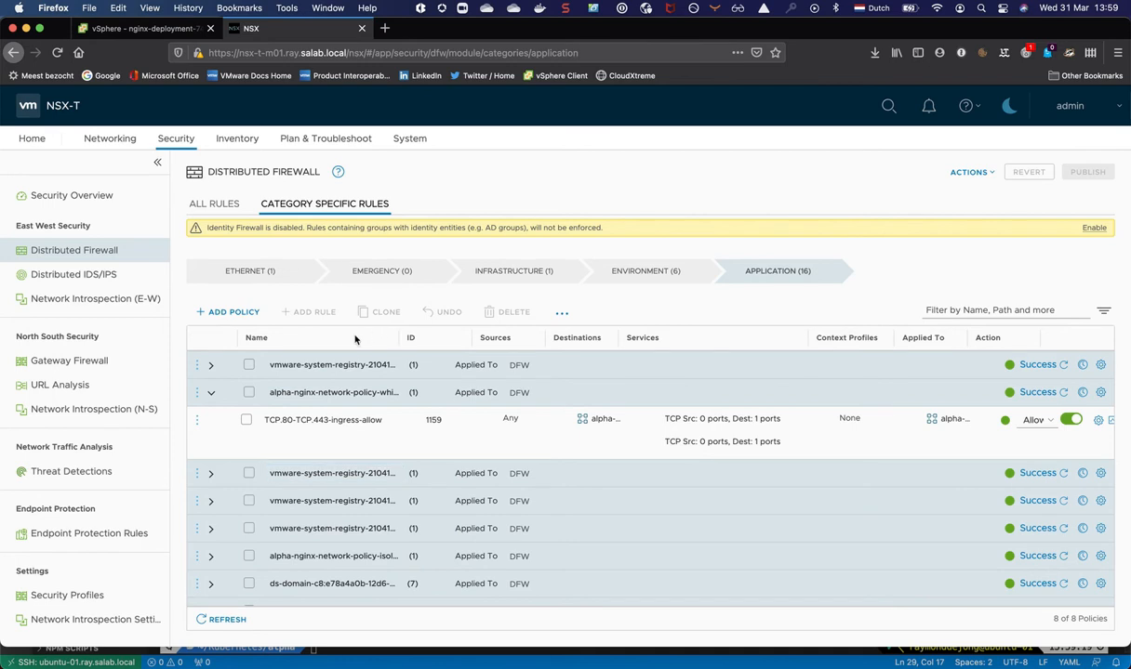
left_click(225, 623)
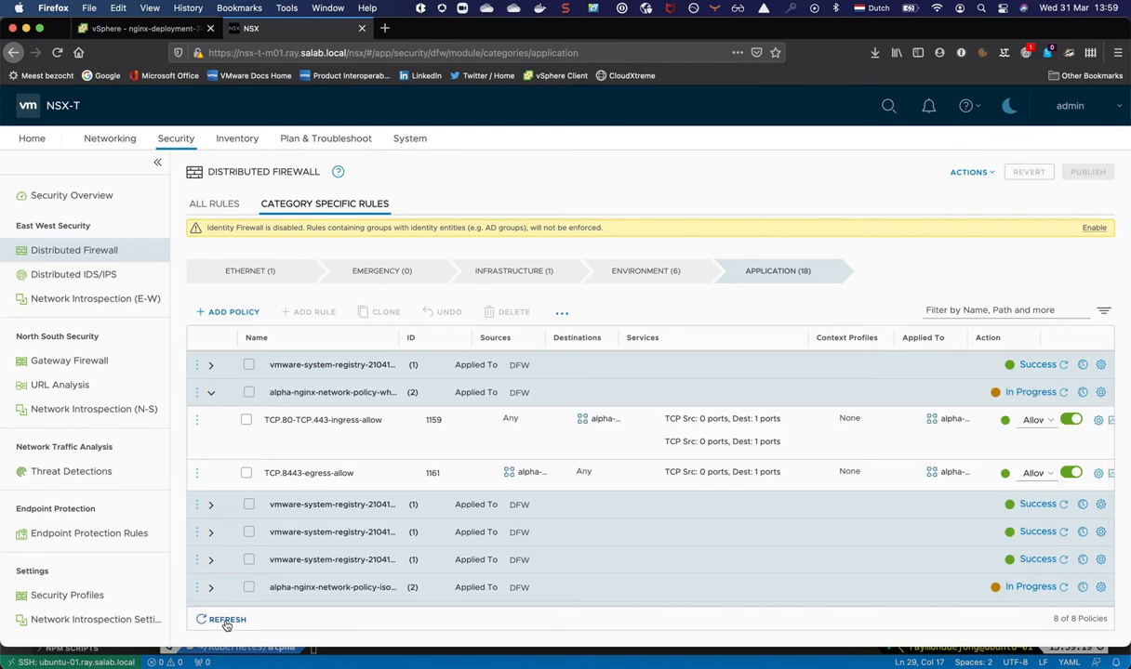
left_click(297, 479)
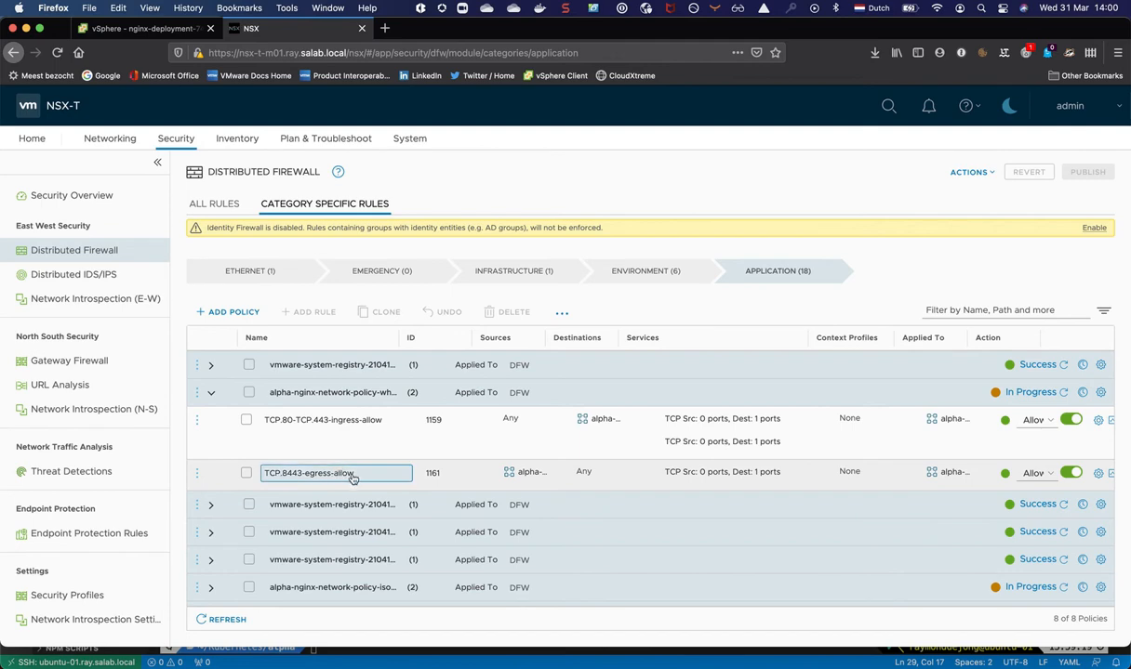
left_click(531, 466)
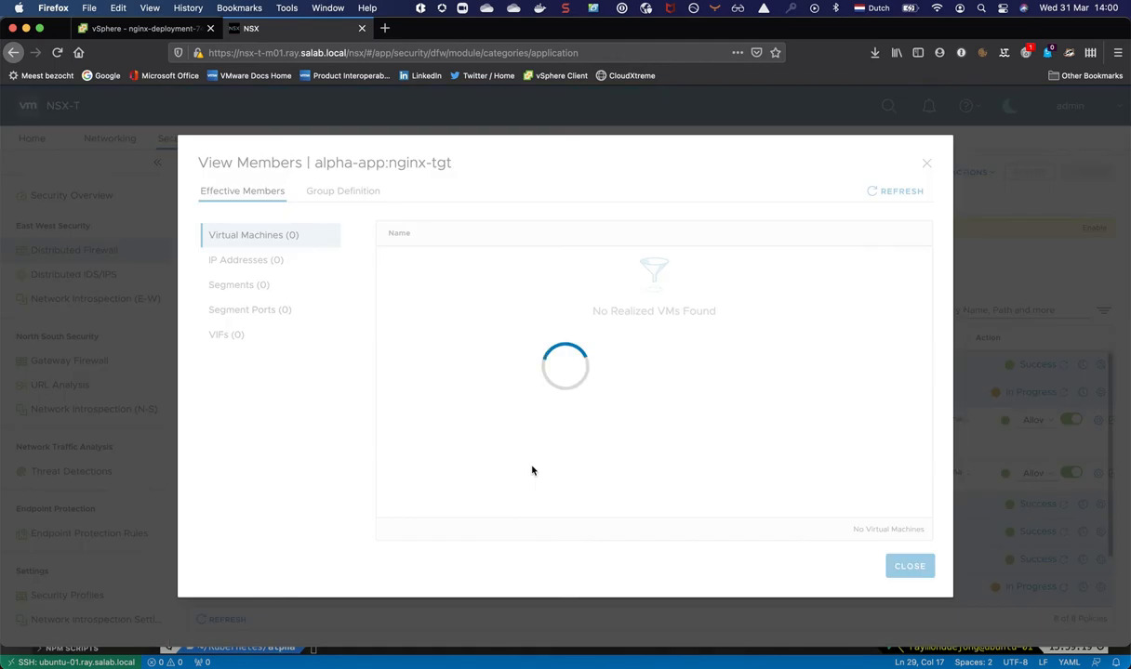
left_click(240, 260)
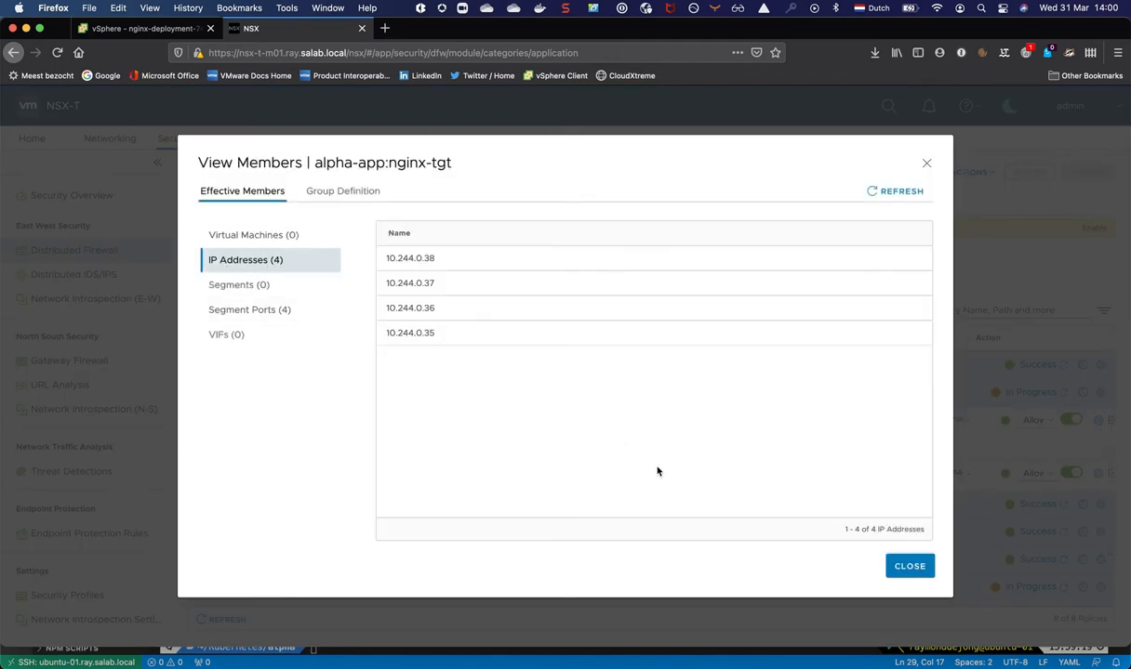
left_click(913, 571)
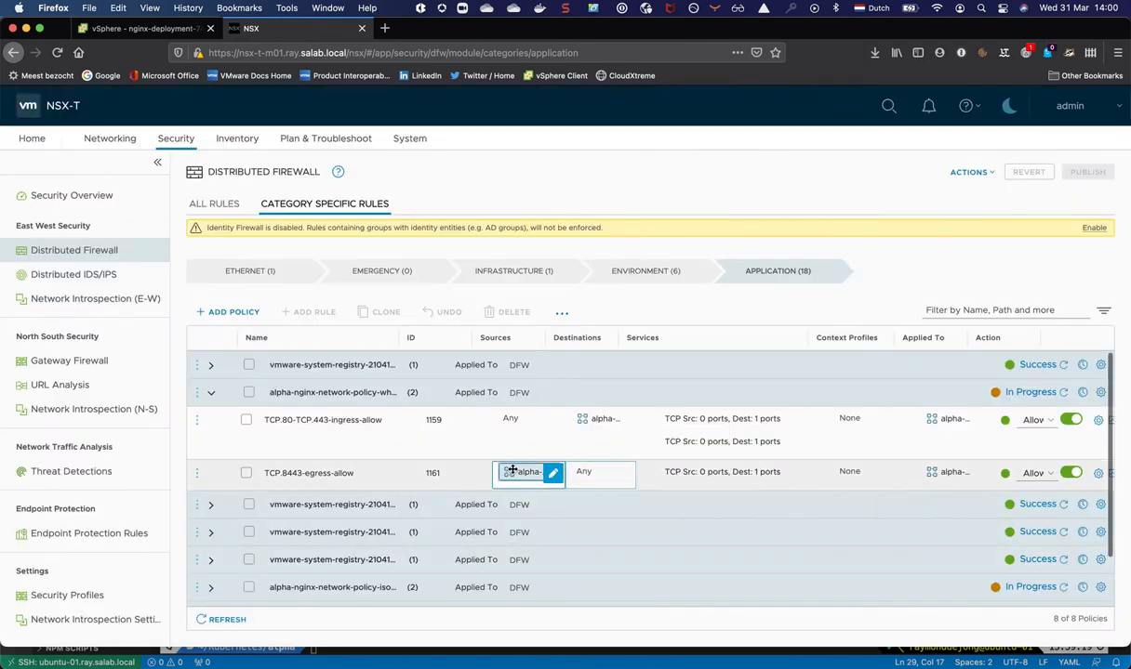
- Examine the TCP.8443-egress-allow rule's service ports and the IP addresses in the group it is applied to
left_click(709, 472)
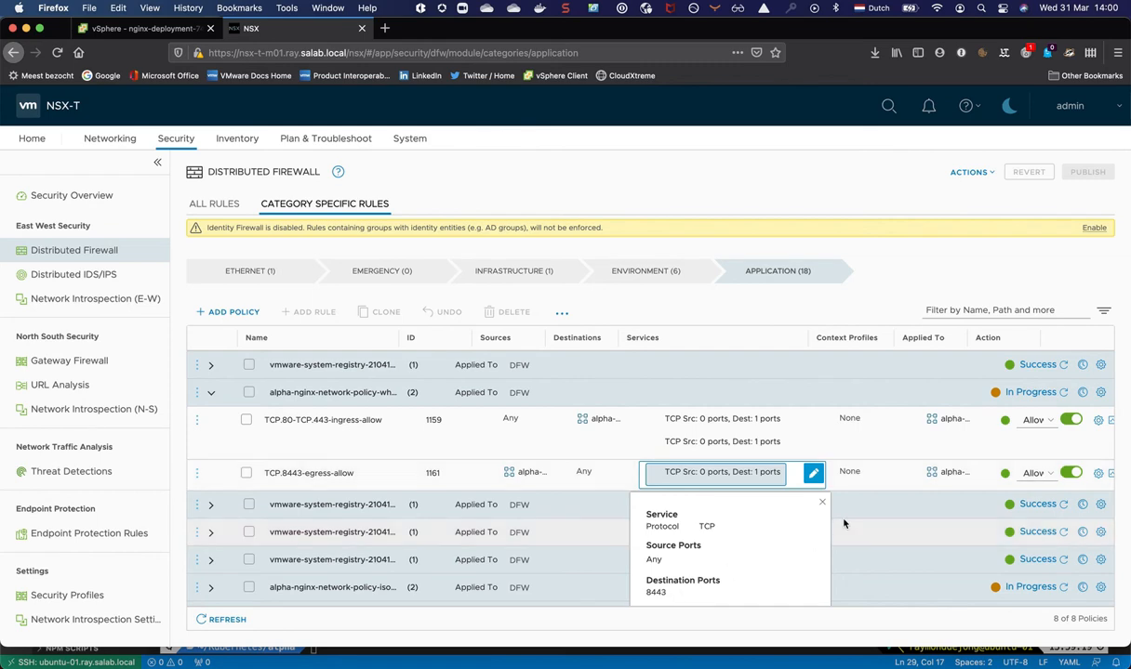
left_click(948, 472)
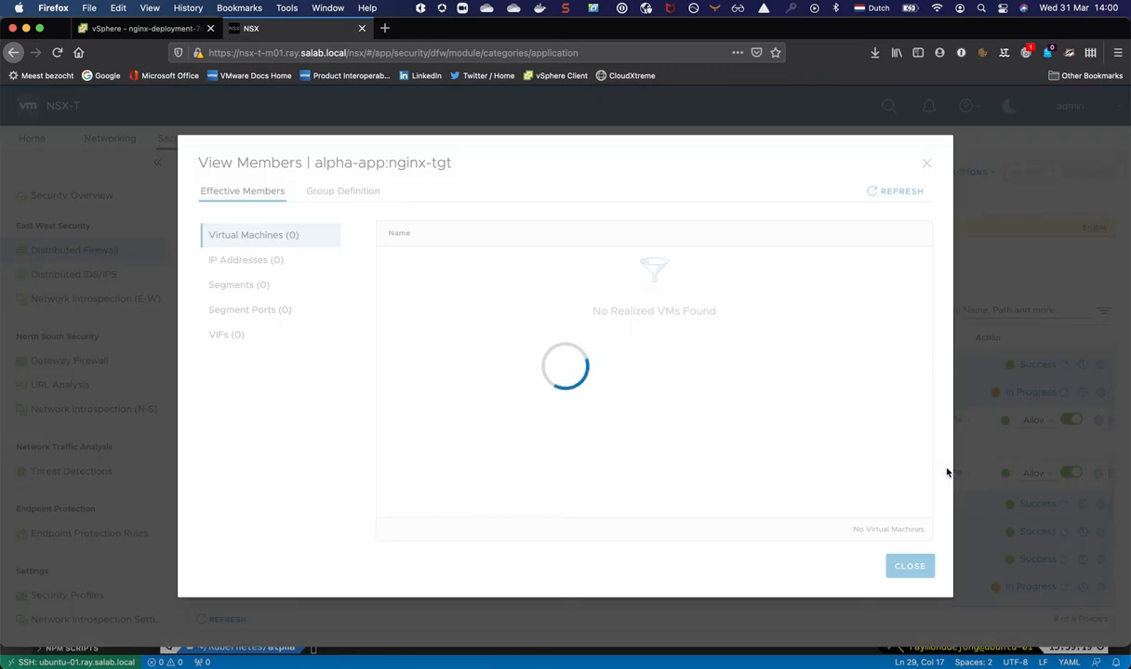
left_click(241, 259)
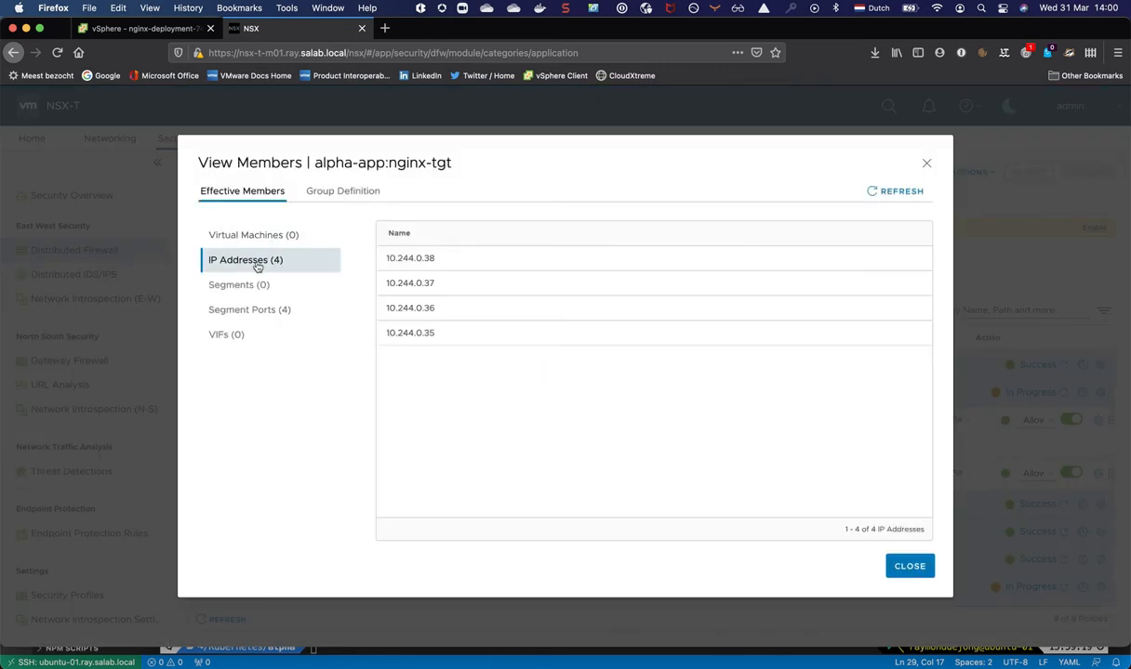
left_click(907, 567)
- Switch to Visual Studio Code and comment out the ingress ports block for TCP 80 and 443 in nginx-network-policy.yaml
key("super+Tab")
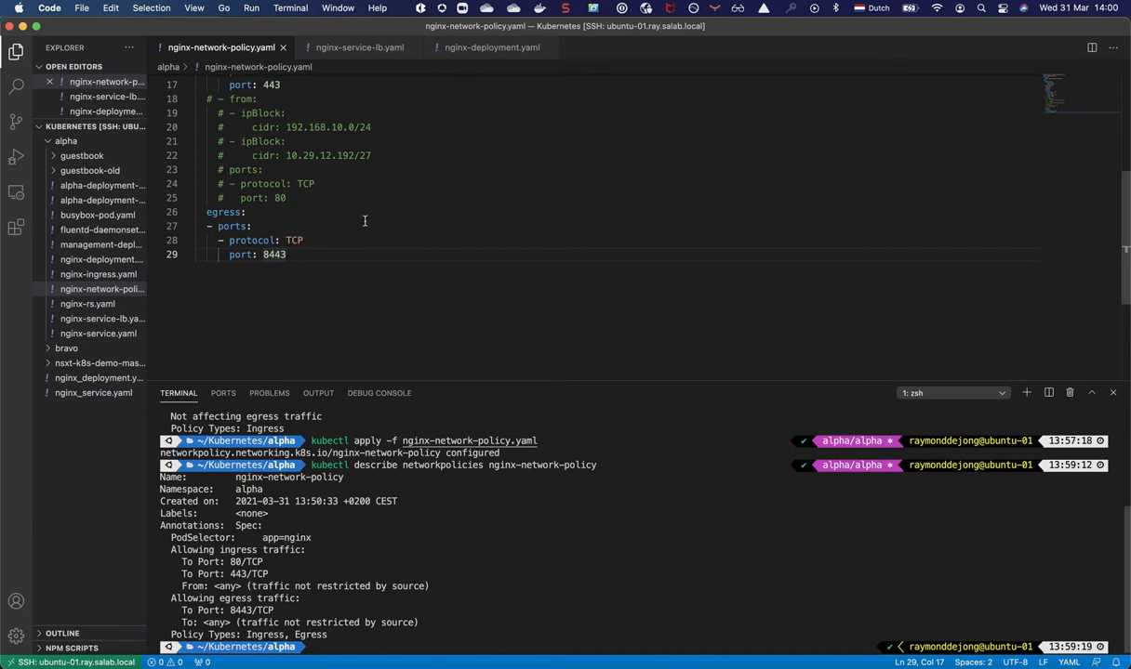
scroll(364, 220, "up", 3)
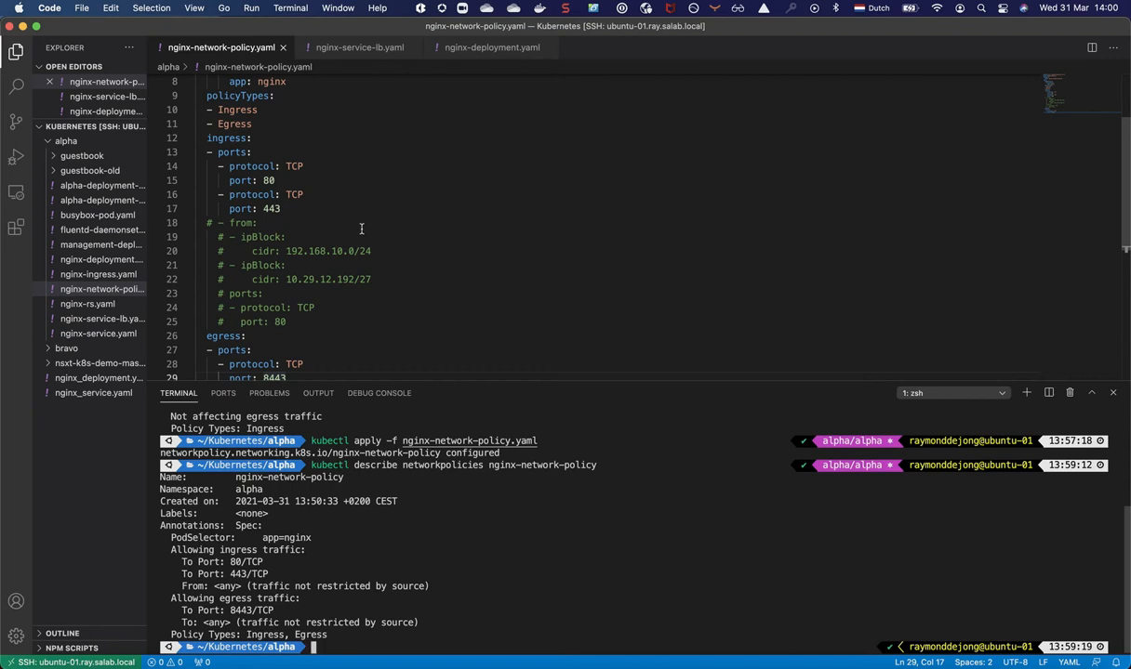
left_click_drag(281, 209, 130, 150)
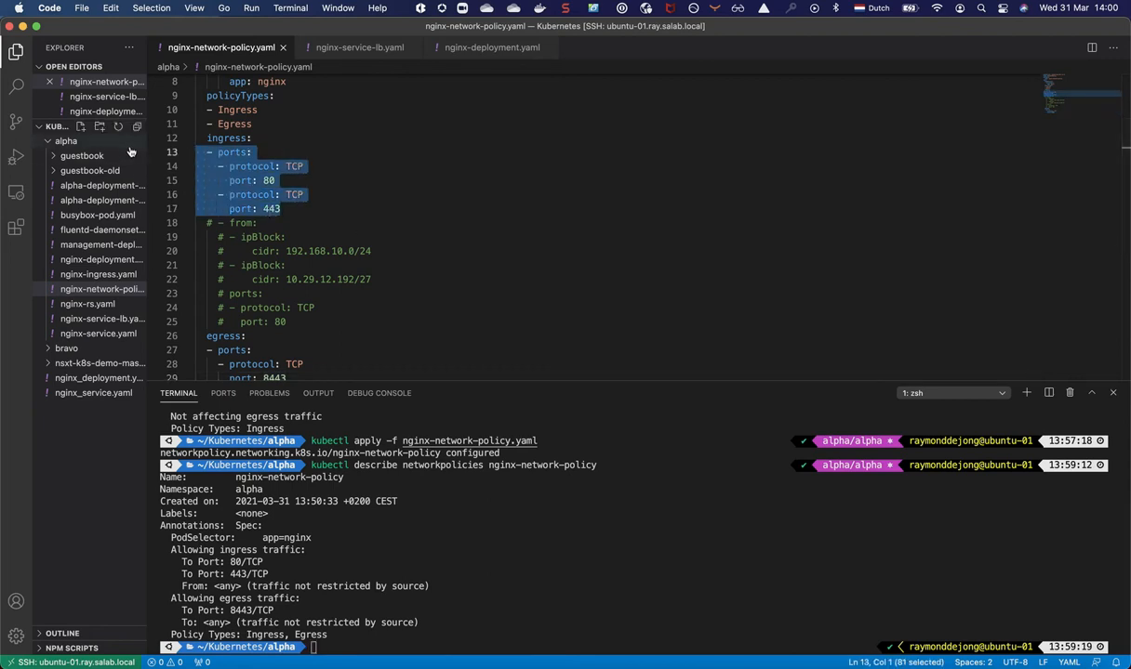
key("super+slash")
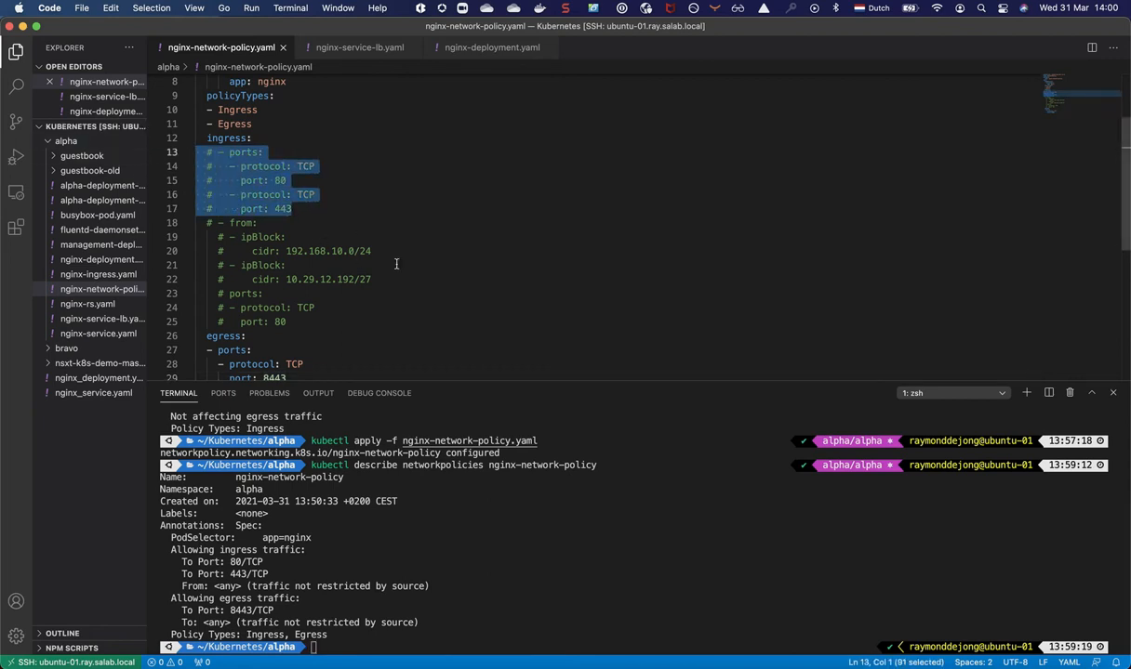
- Uncomment the ingress from block with ipBlock cidr 192.168.10.0/24 and its ports entry for TCP port 80
left_click_drag(372, 251, 74, 232)
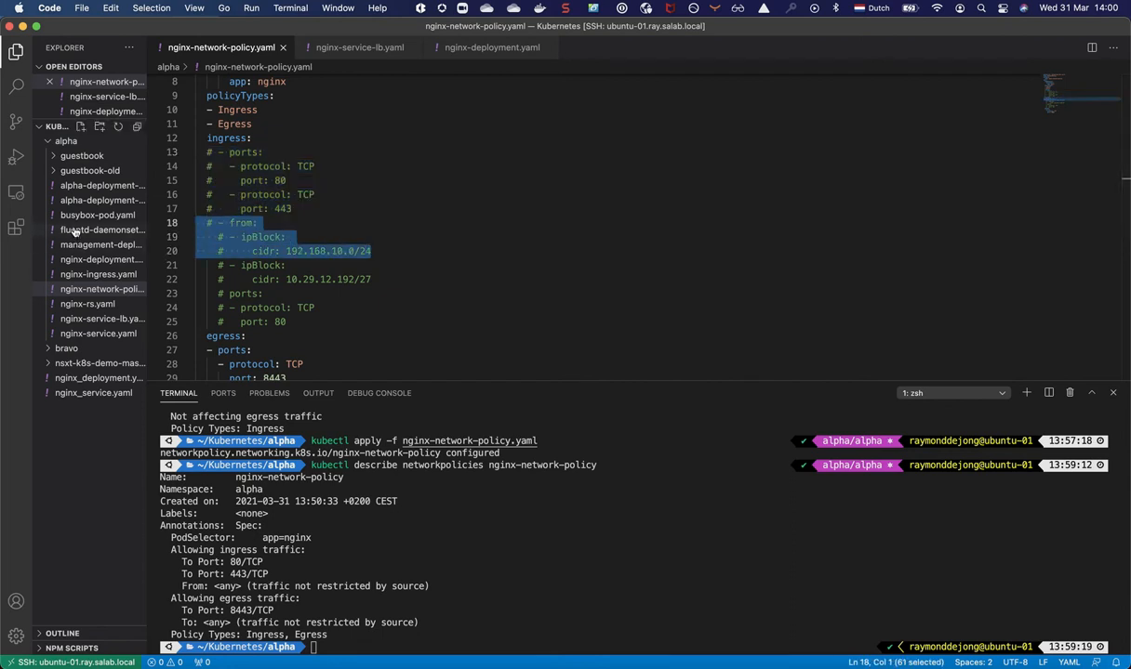
key("super+slash")
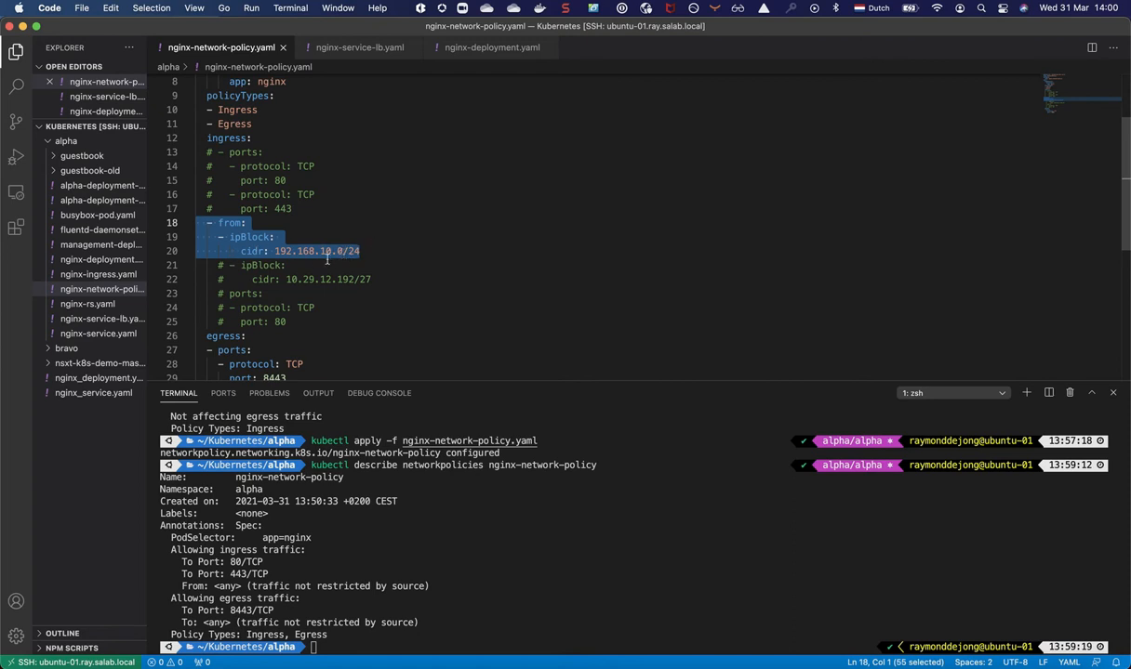
left_click_drag(287, 322, 196, 294)
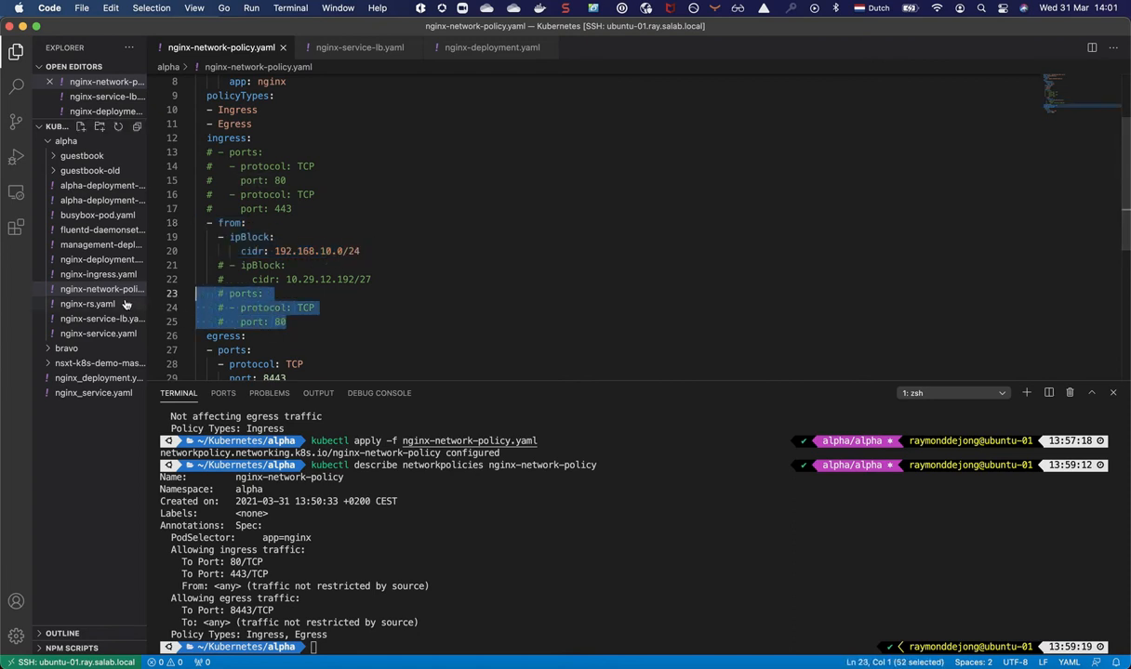
key("super+slash")
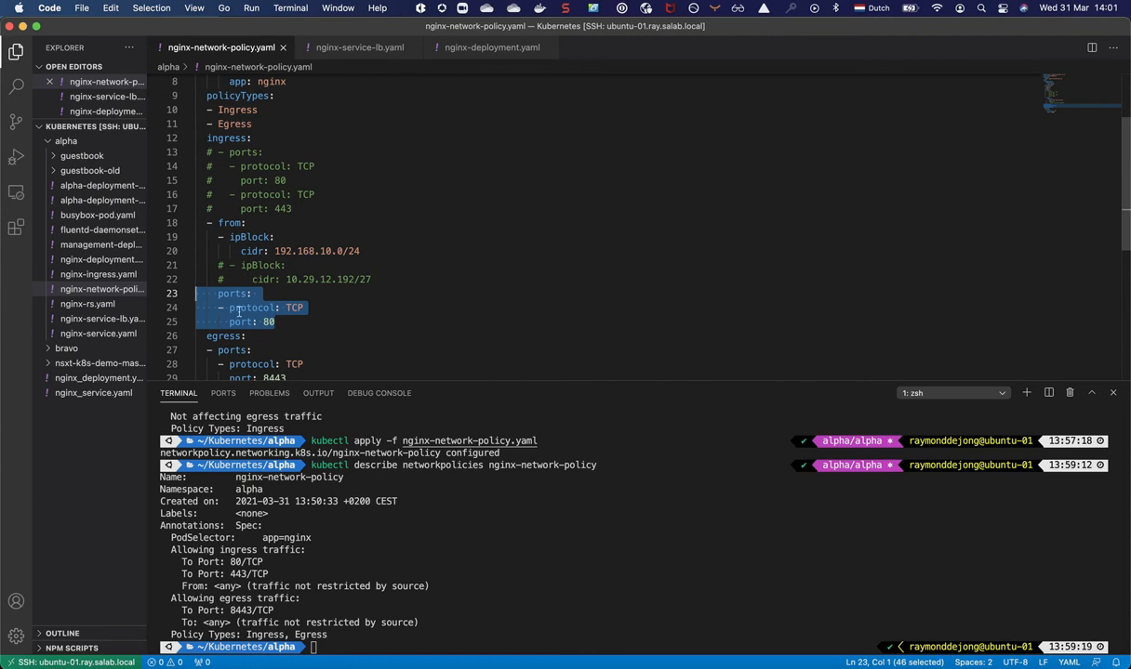
- Reapply nginx-network-policy.yaml with kubectl so ingress is restricted to the 192.168.10.0/24 source
left_click(416, 513)
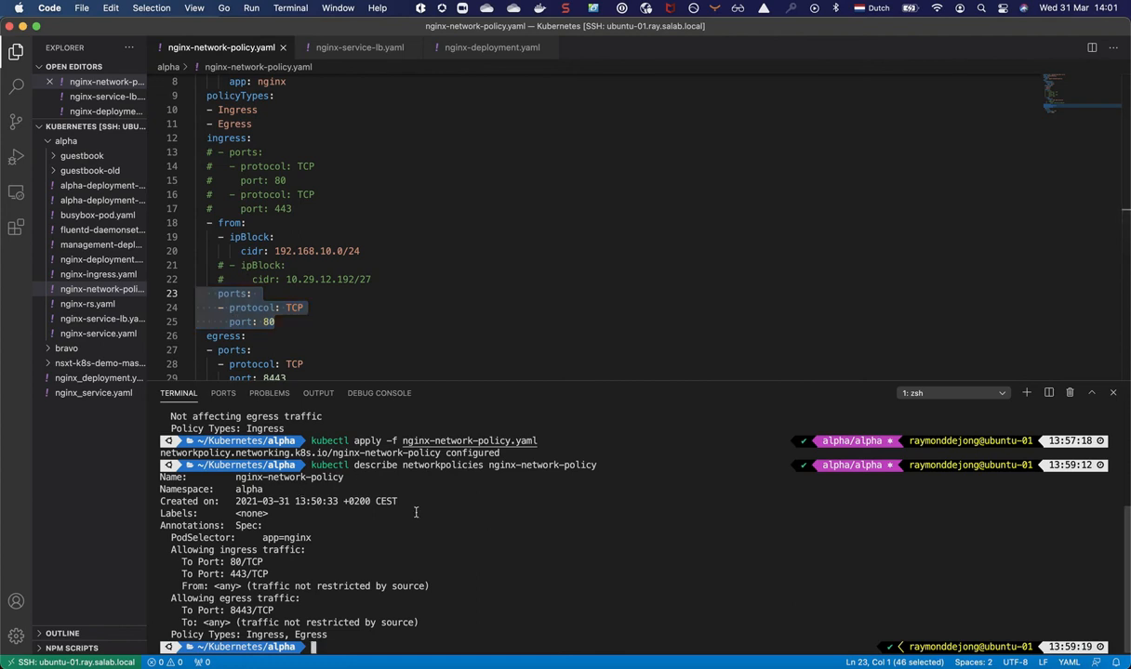
key("Up")
key("Up")
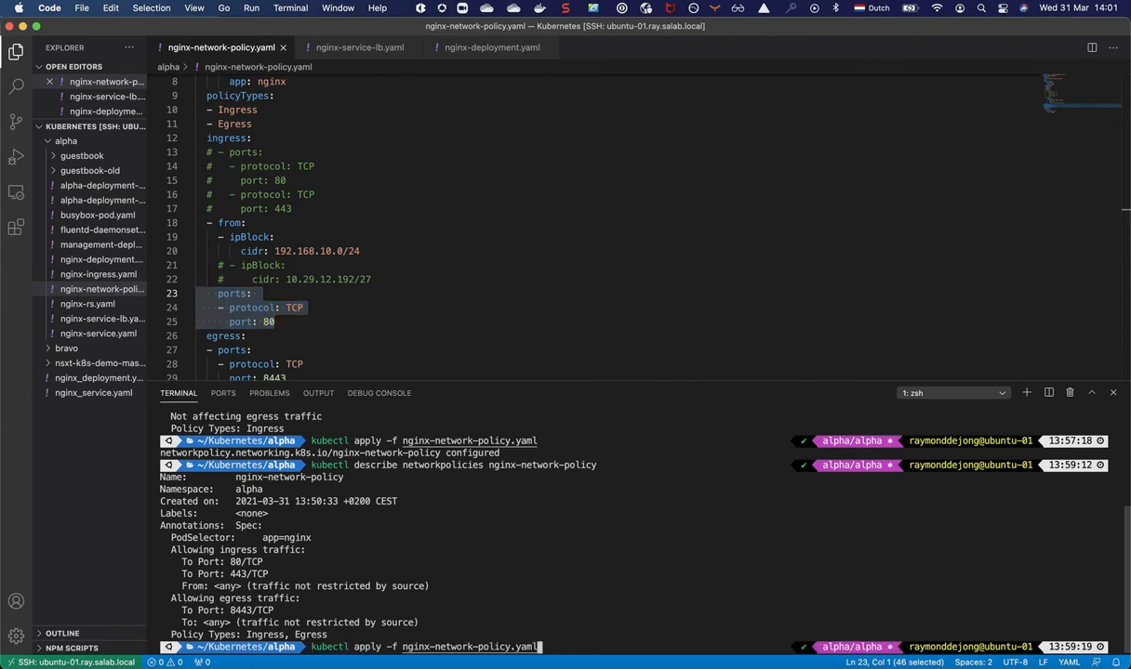
key("Return")
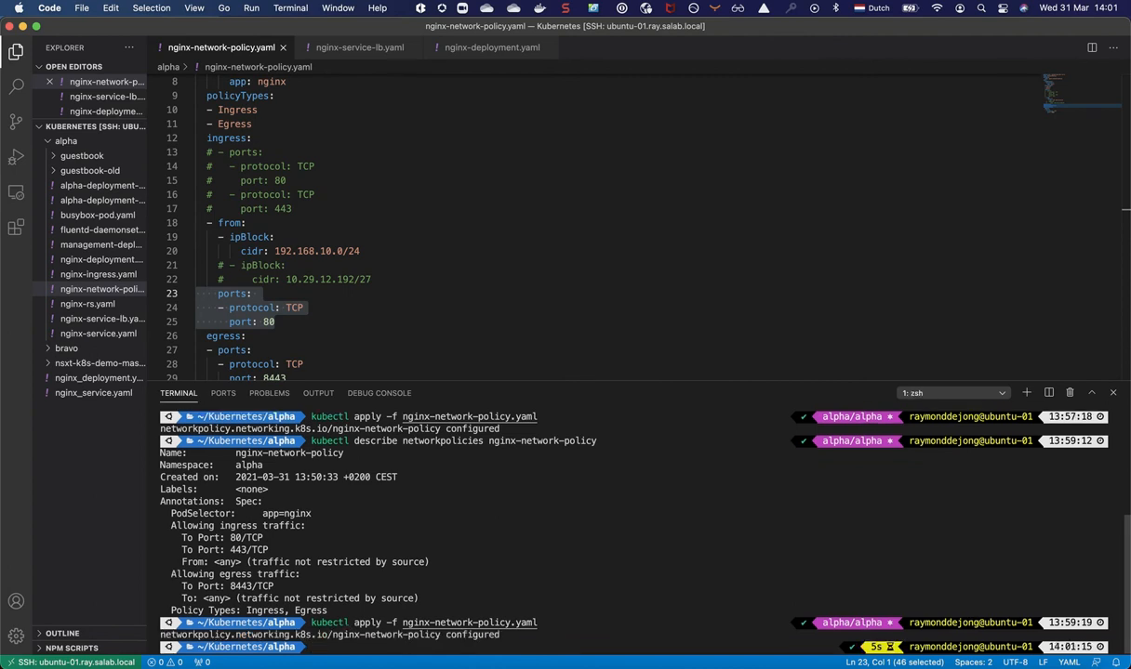
- Describe nginx-network-policy again with kubectl to review the allowed ingress source block and ports
key("Up")
key("Up")
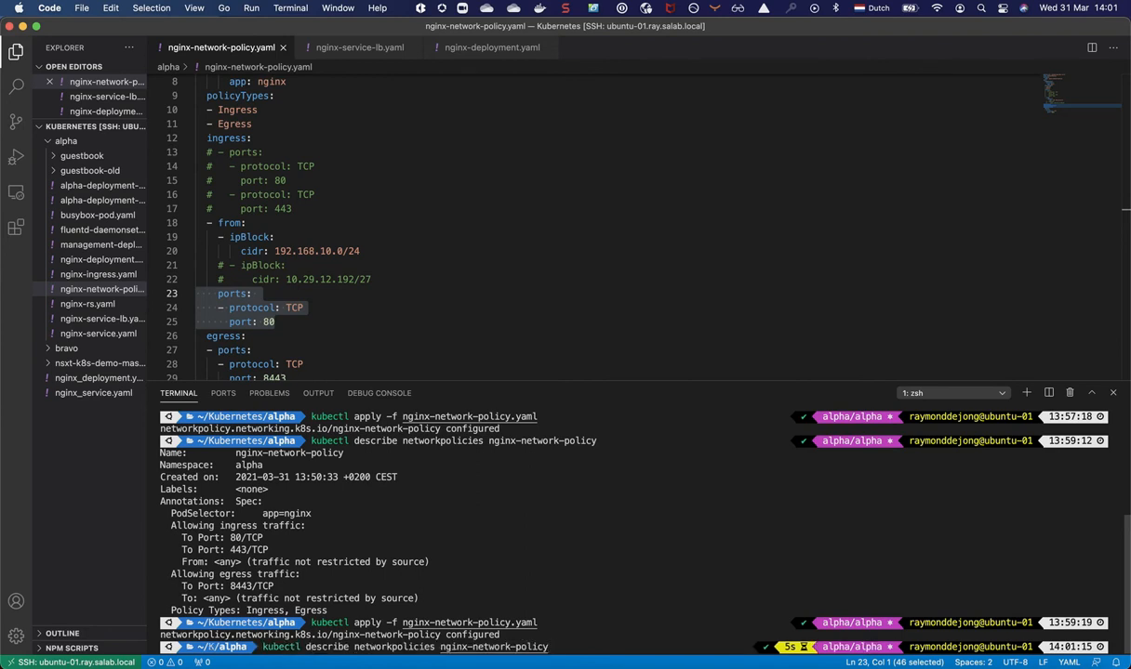
key("Return")
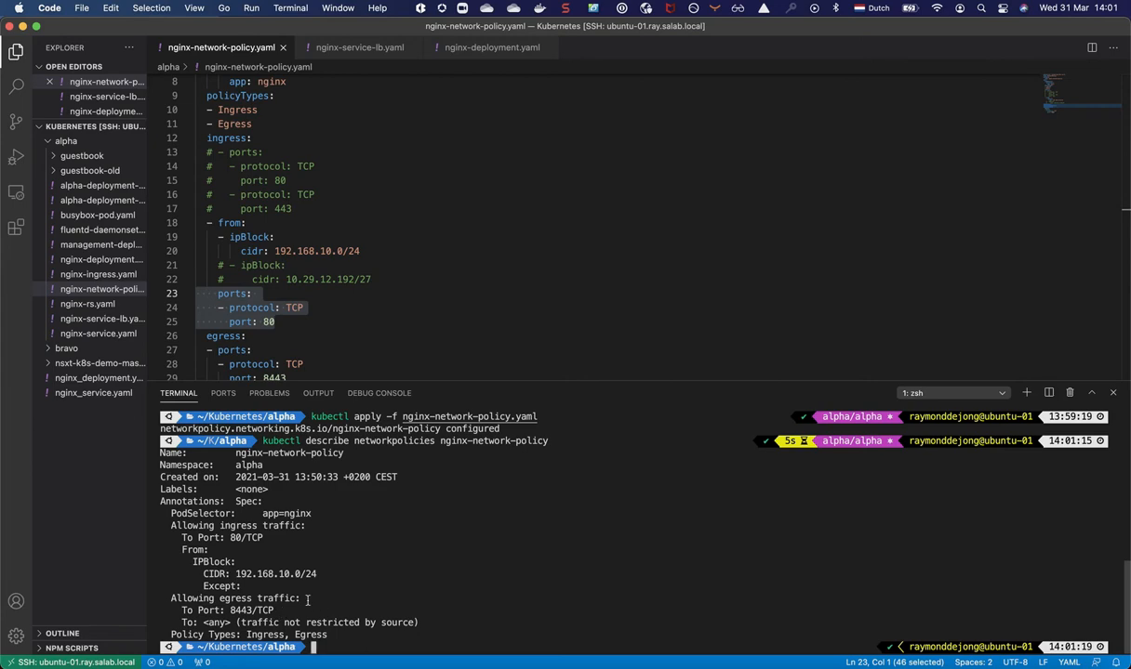
- Switch to Firefox, refresh the firewall policies, and view the IP addresses in the TCP.80-ingress-allow rule's source and destination groups
key("super+Tab")
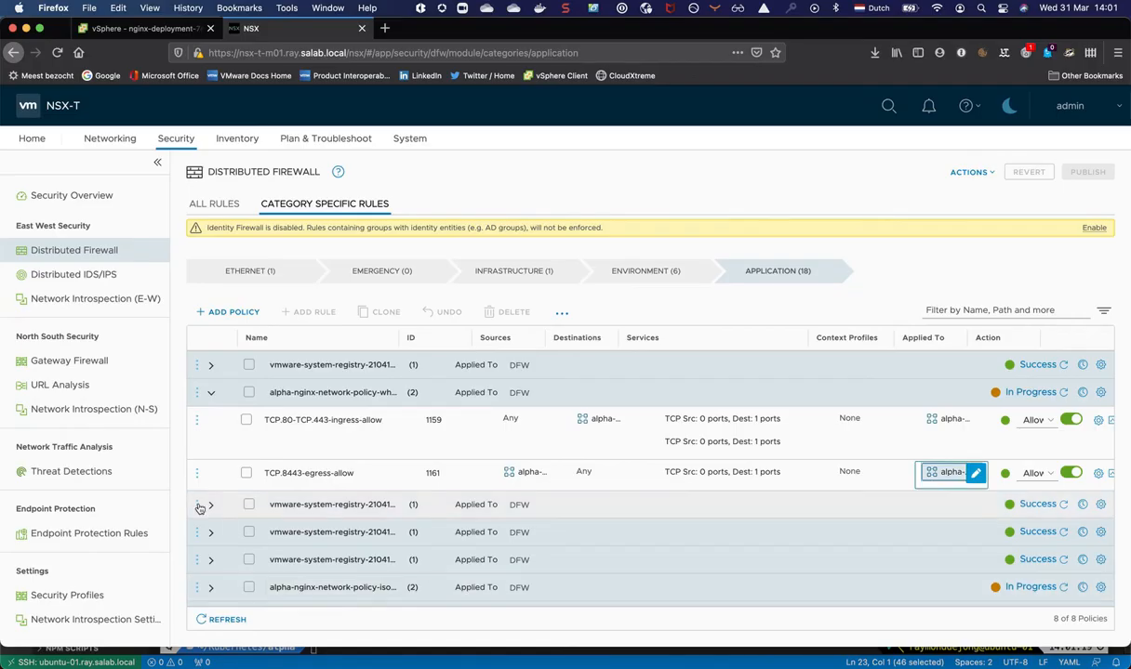
left_click(227, 619)
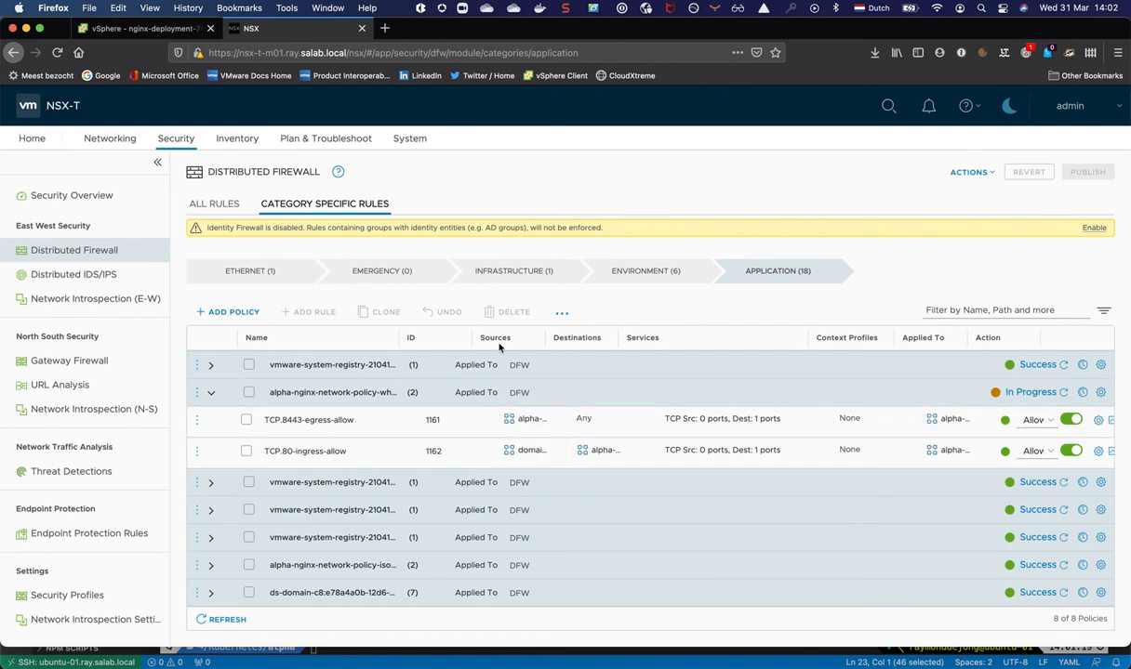
left_click(511, 450)
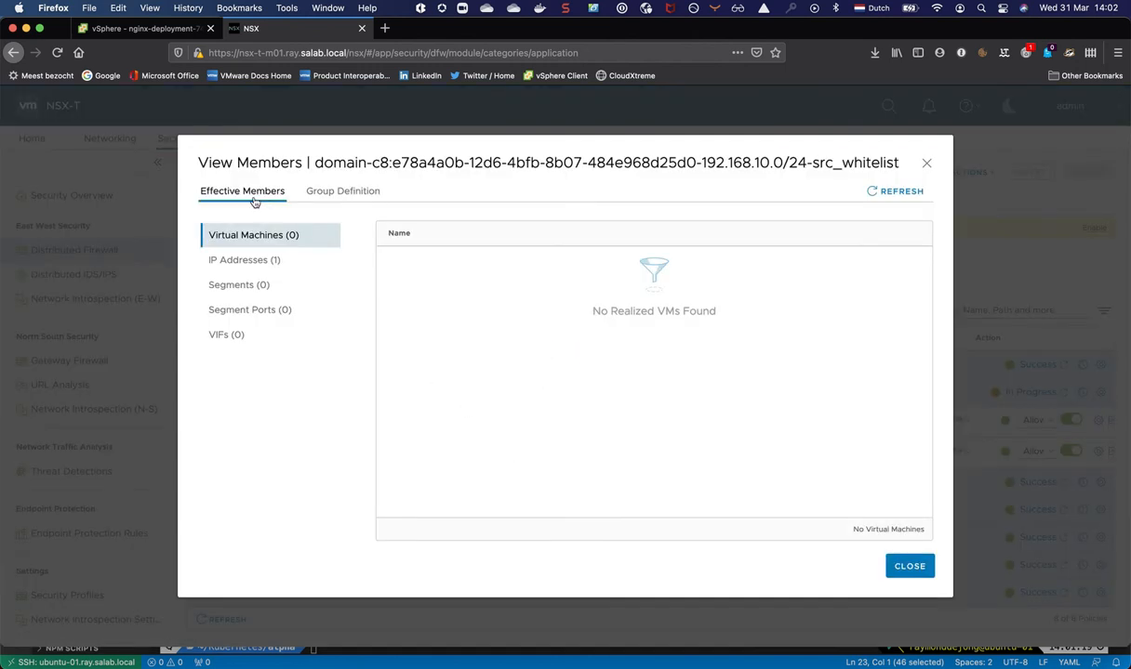
left_click(225, 264)
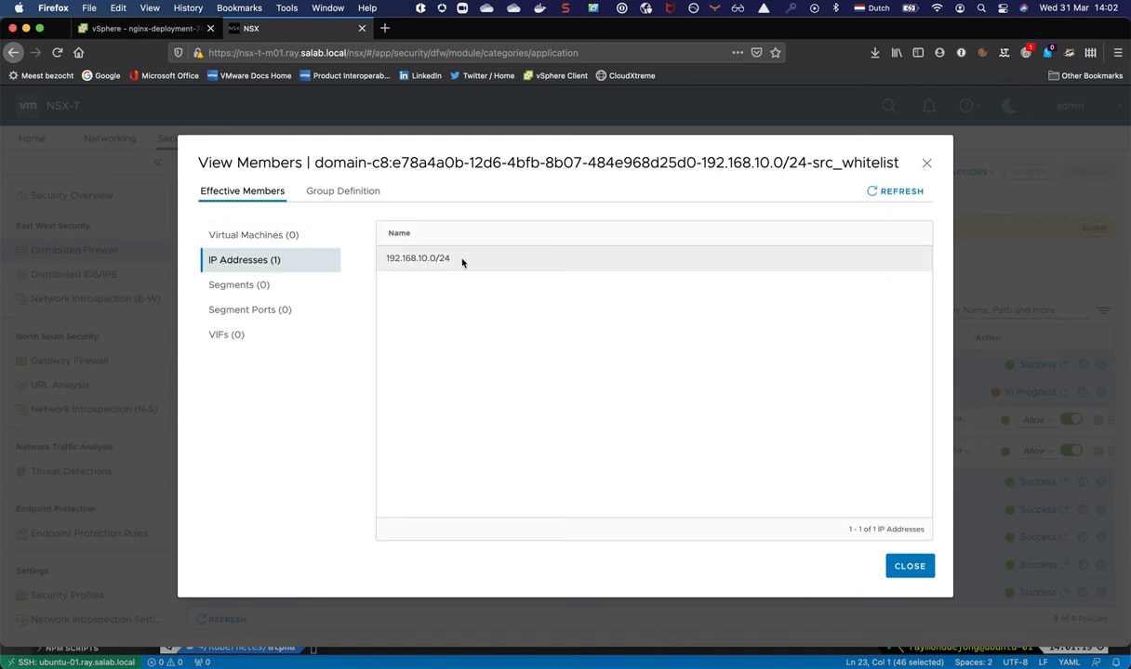
left_click(910, 566)
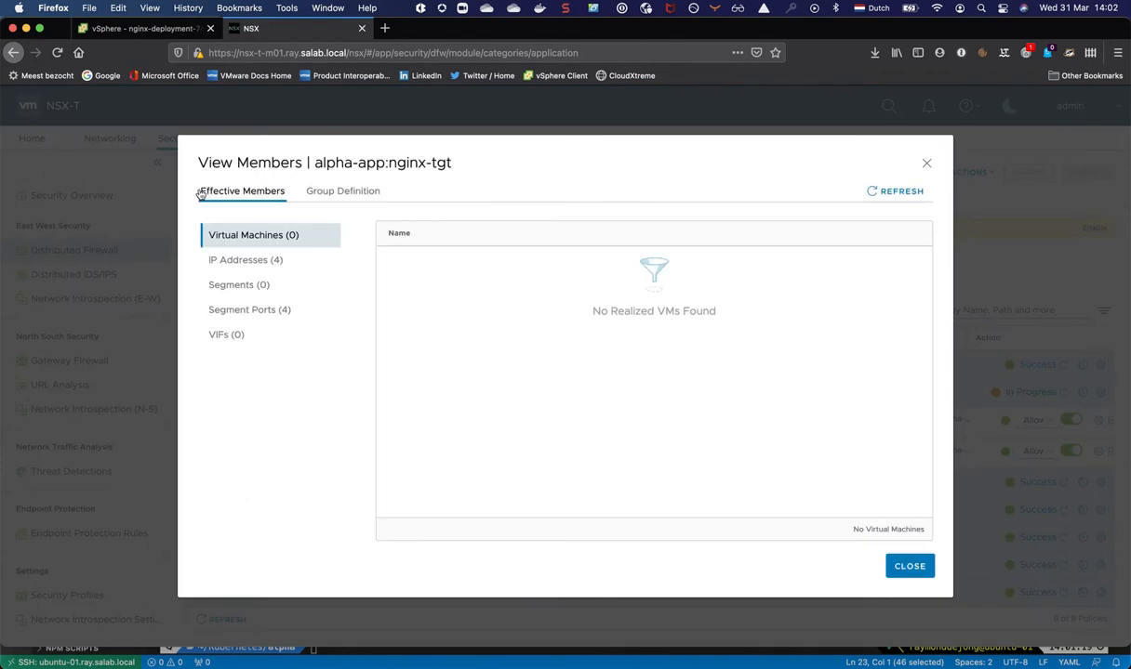
left_click(285, 264)
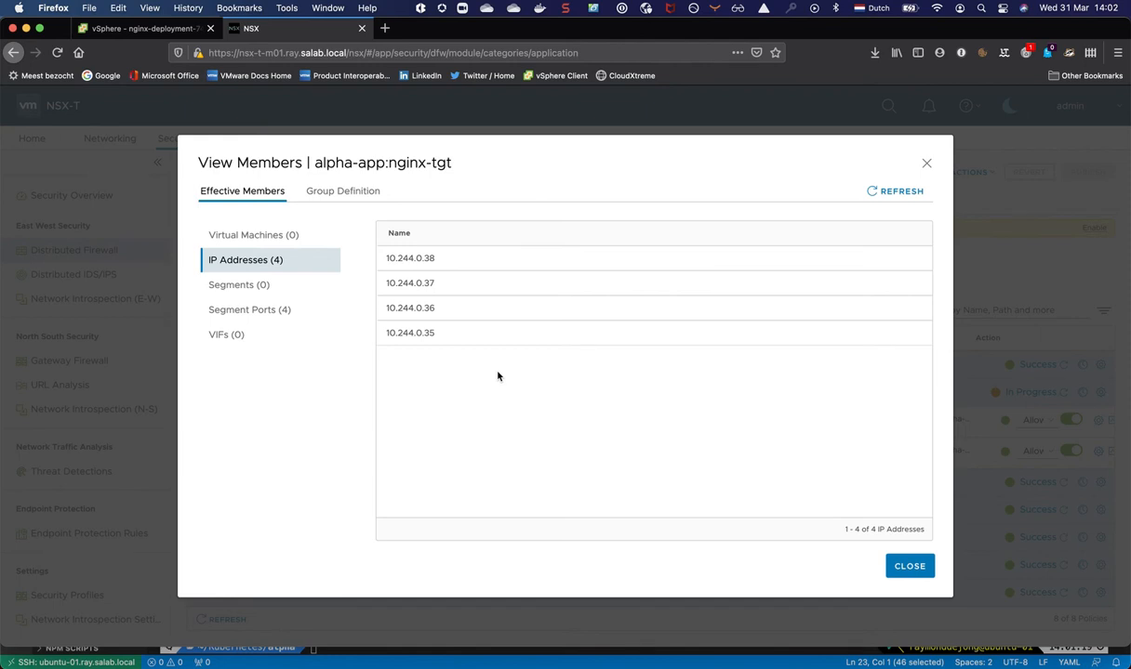
left_click(910, 565)
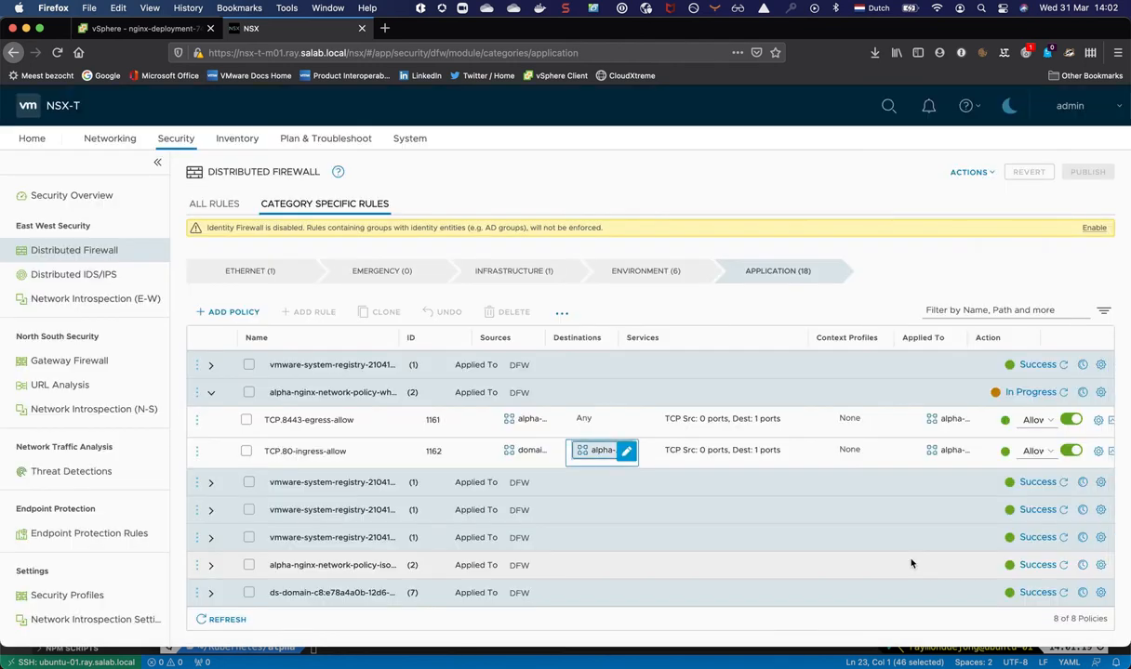
- View the TCP.80-ingress-allow rule's service ports and the members of its Applied To group
left_click(726, 454)
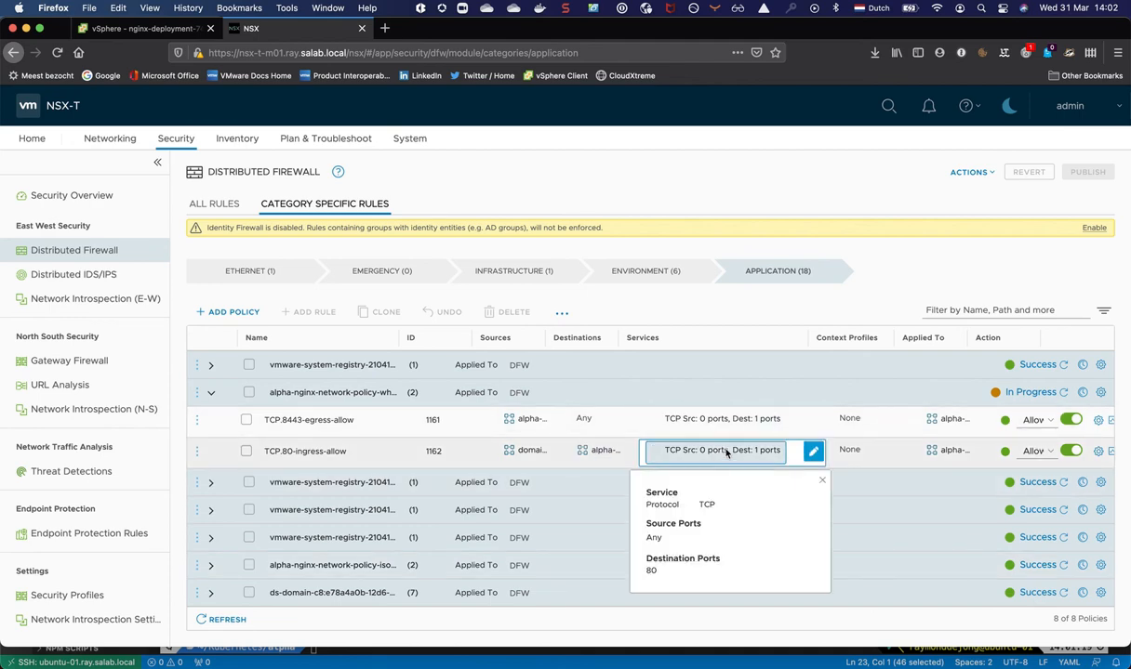
left_click(941, 450)
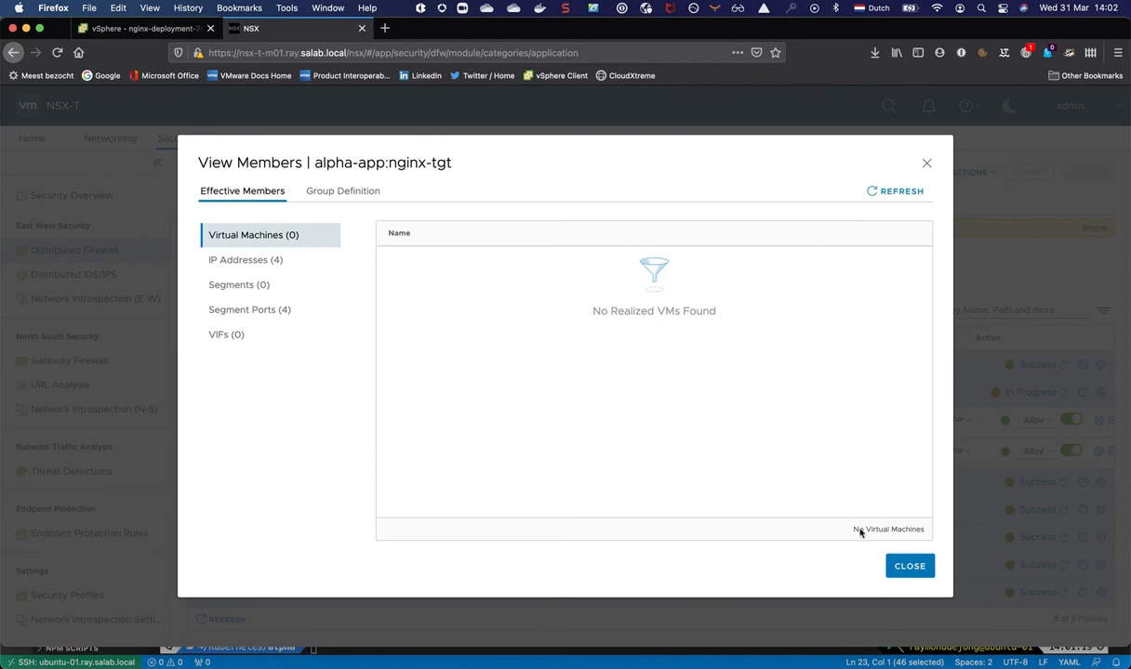
left_click(921, 566)
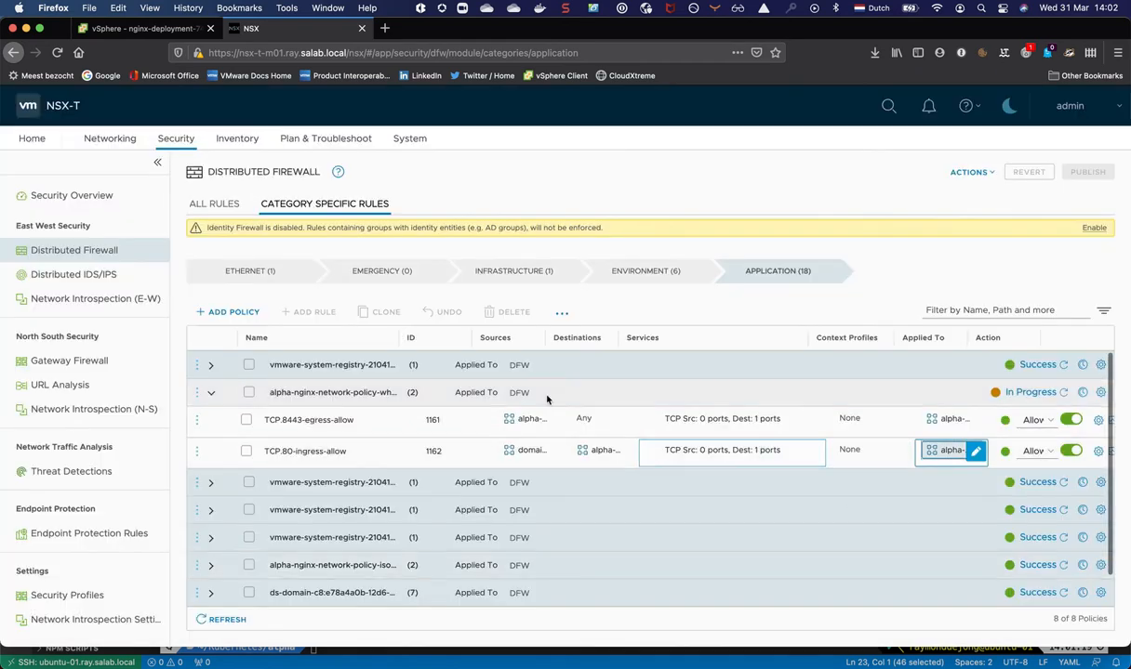
left_click(947, 452)
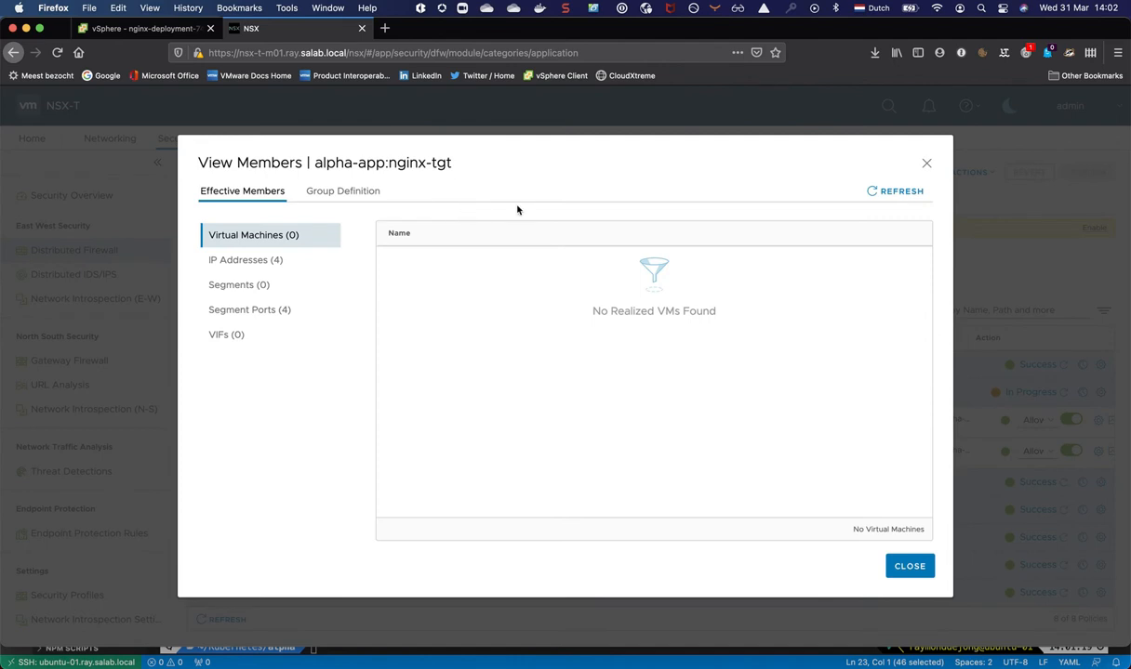
left_click(916, 568)
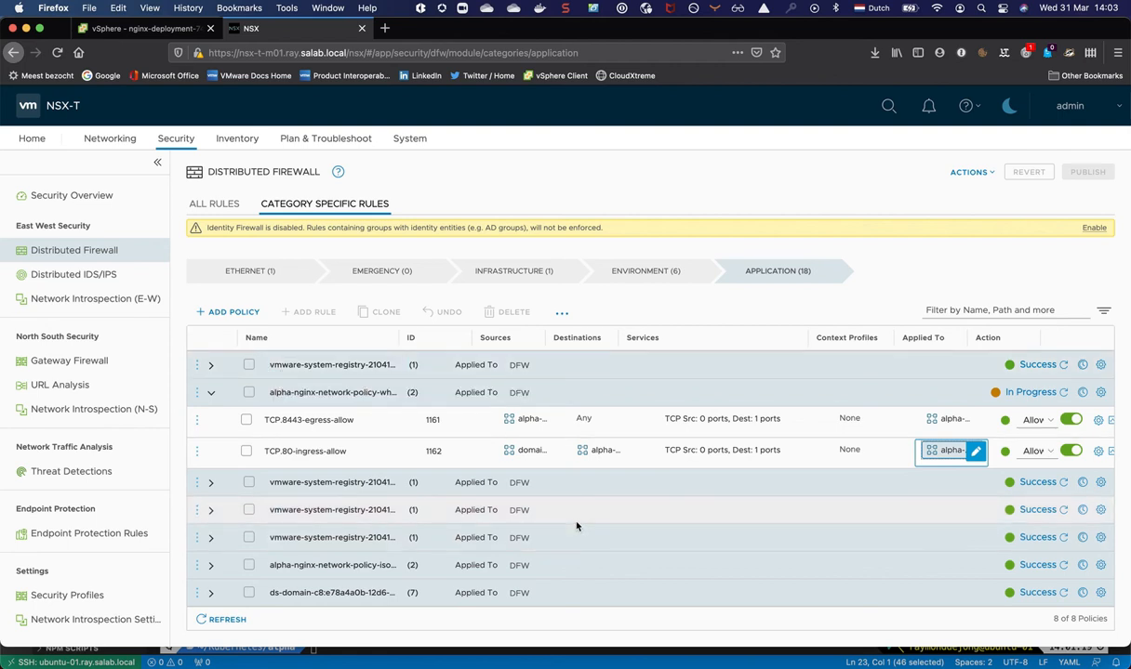
mouse_move(520, 457)
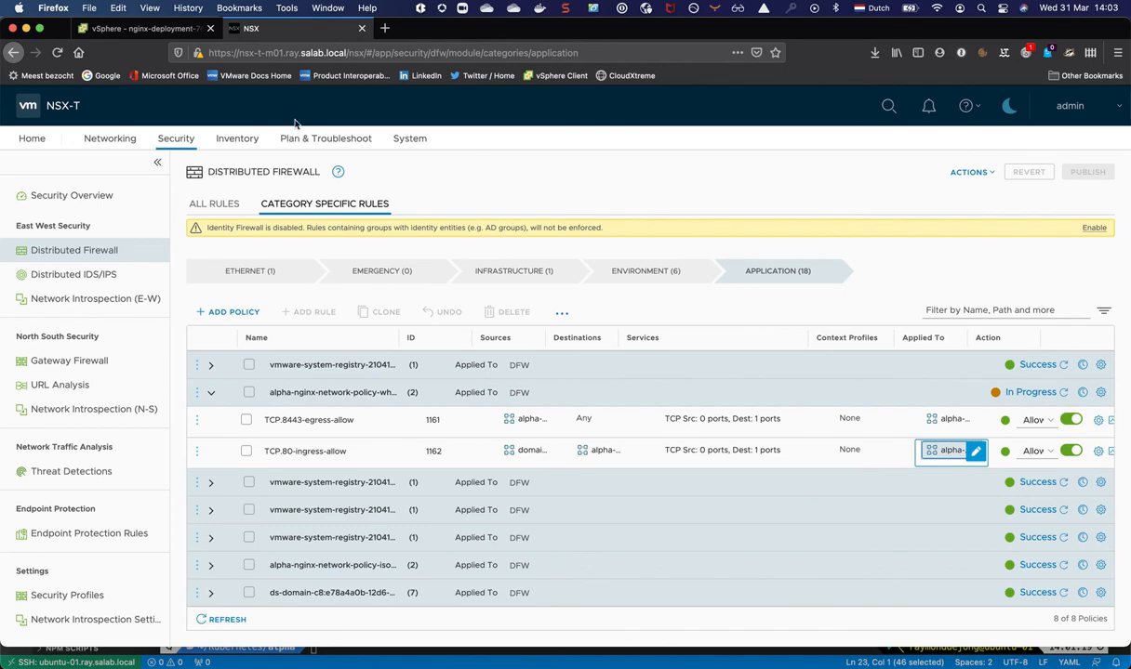
- Open Traceflow and rerun the existing TCP trace from busybox to the nginx-deployment pod, dismissing the warning banners
left_click(345, 139)
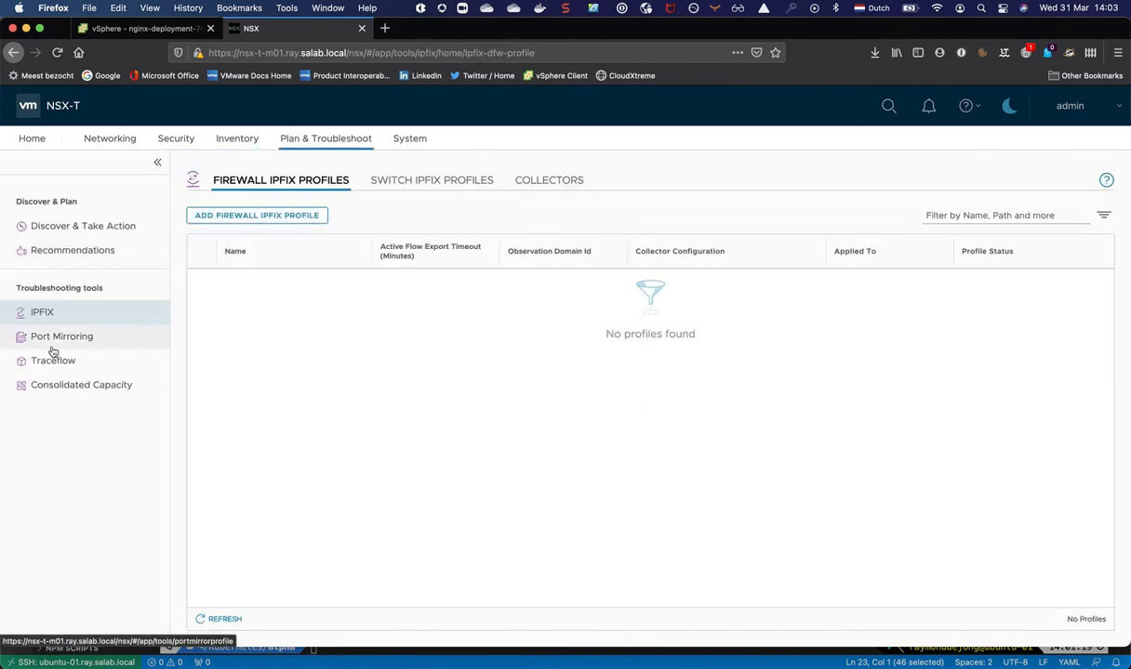
left_click(48, 336)
left_click(53, 361)
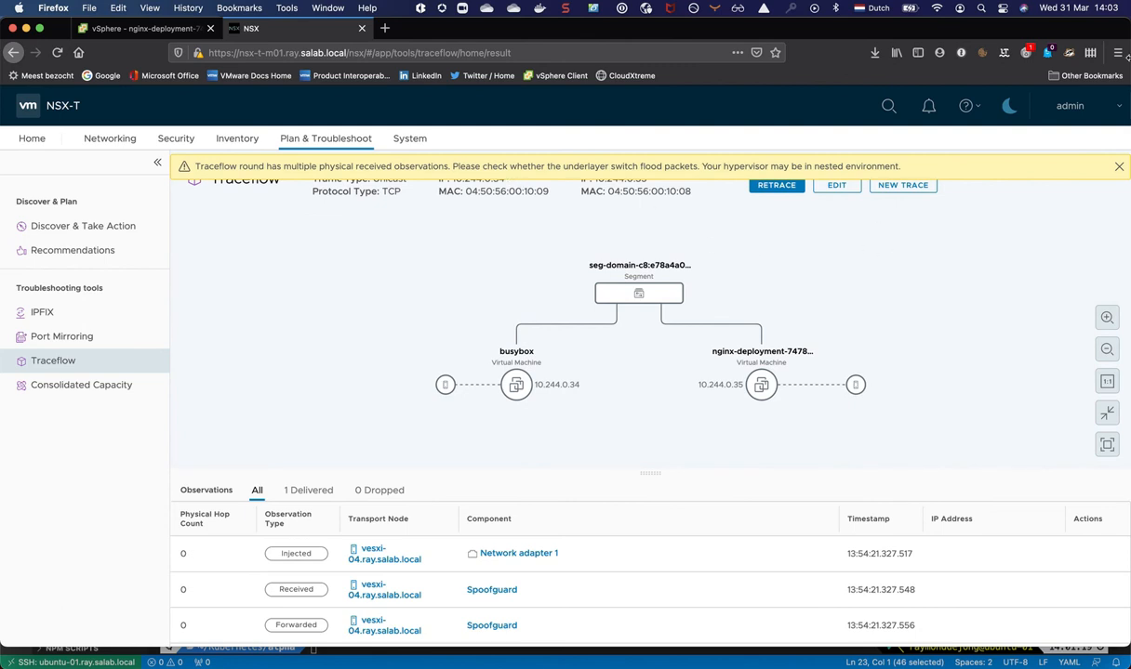
left_click(1119, 168)
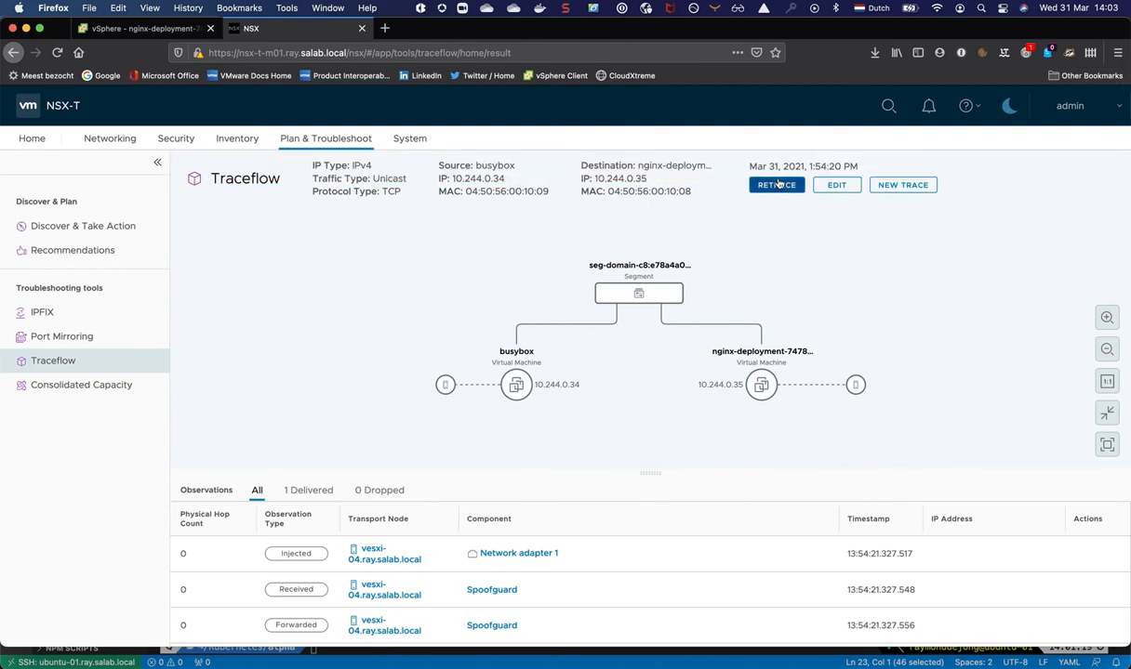
left_click(777, 185)
left_click(713, 407)
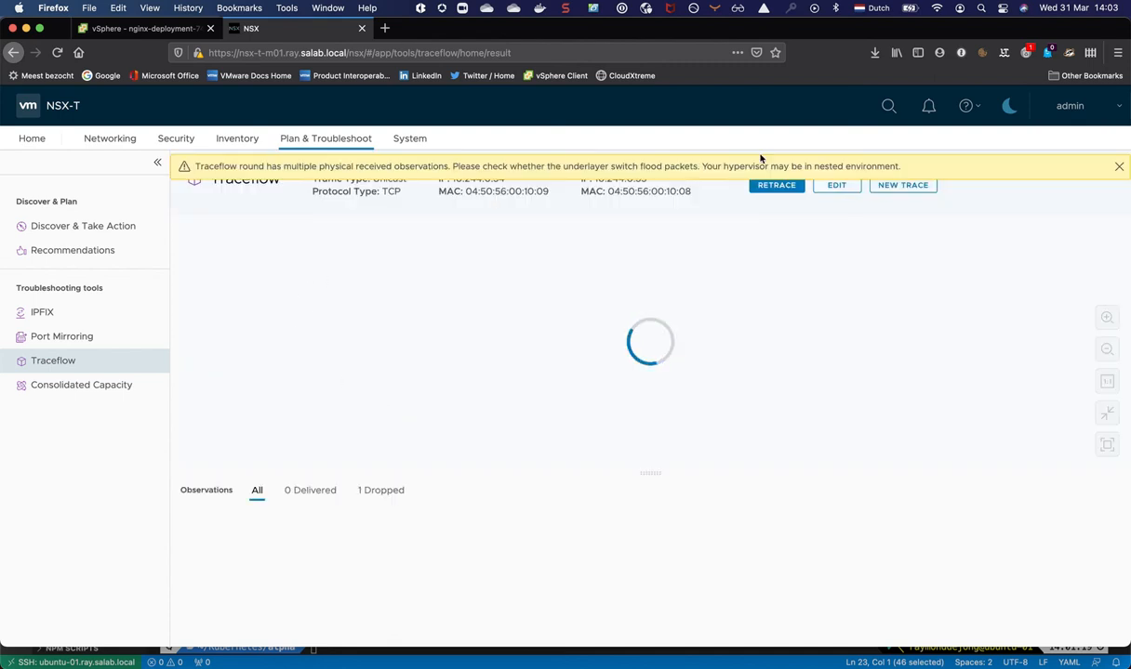
left_click(1120, 166)
- Examine the retrace topology and go through its observations to find where the busybox packet is handled by the firewall
scroll(430, 325, "up", 5)
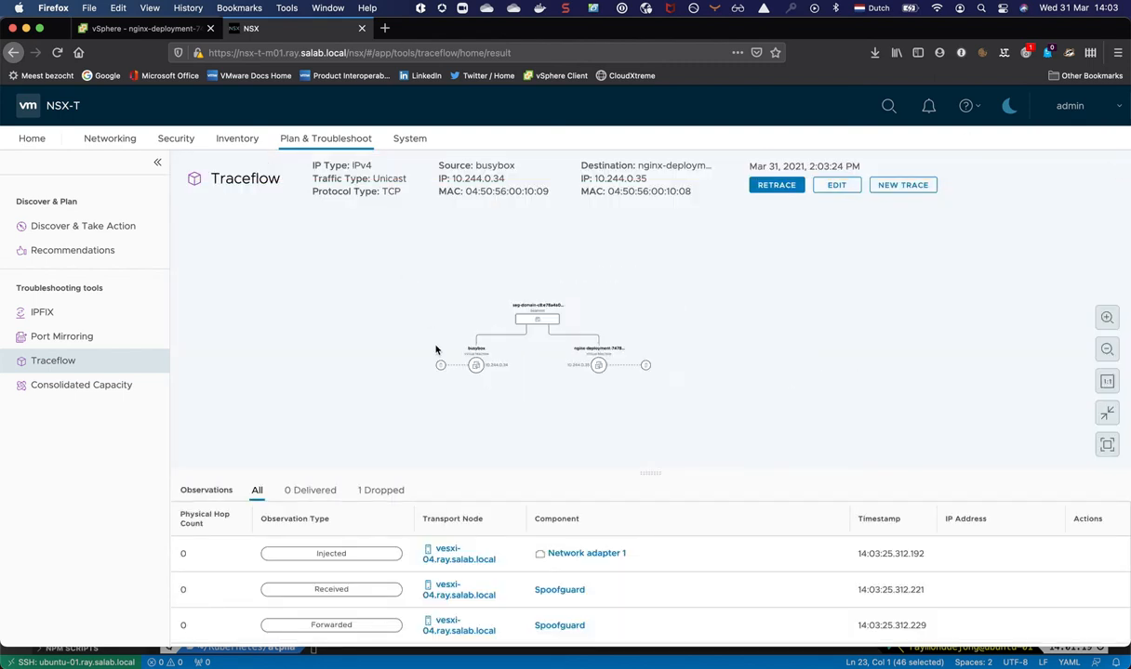
scroll(435, 349, "down", 2)
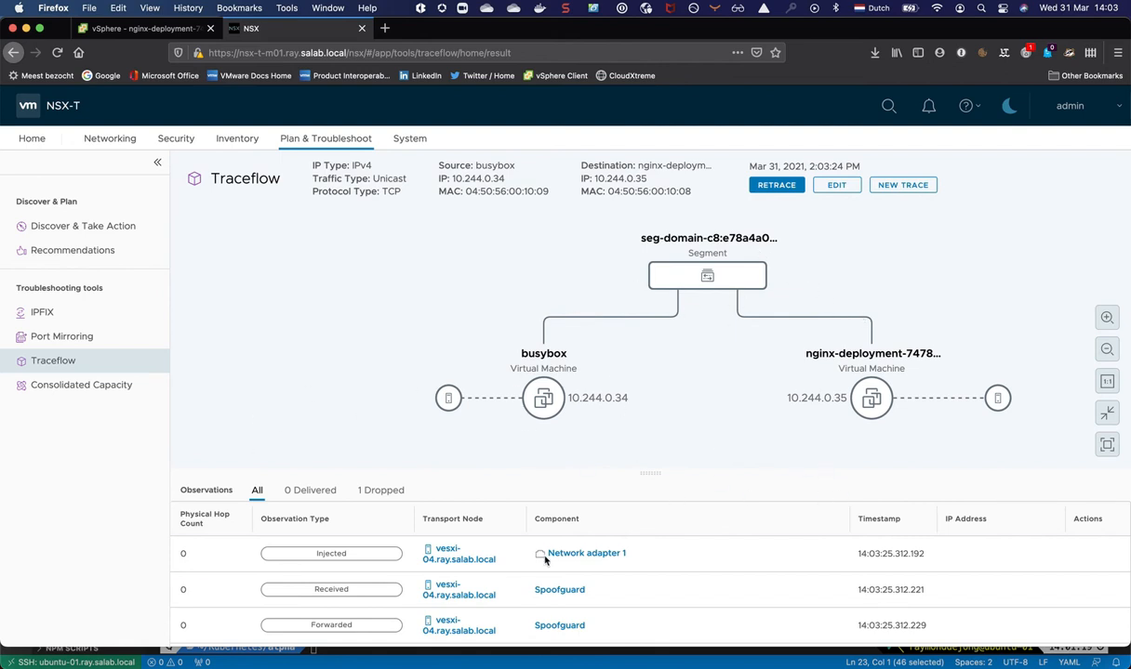
scroll(347, 592, "down", 1)
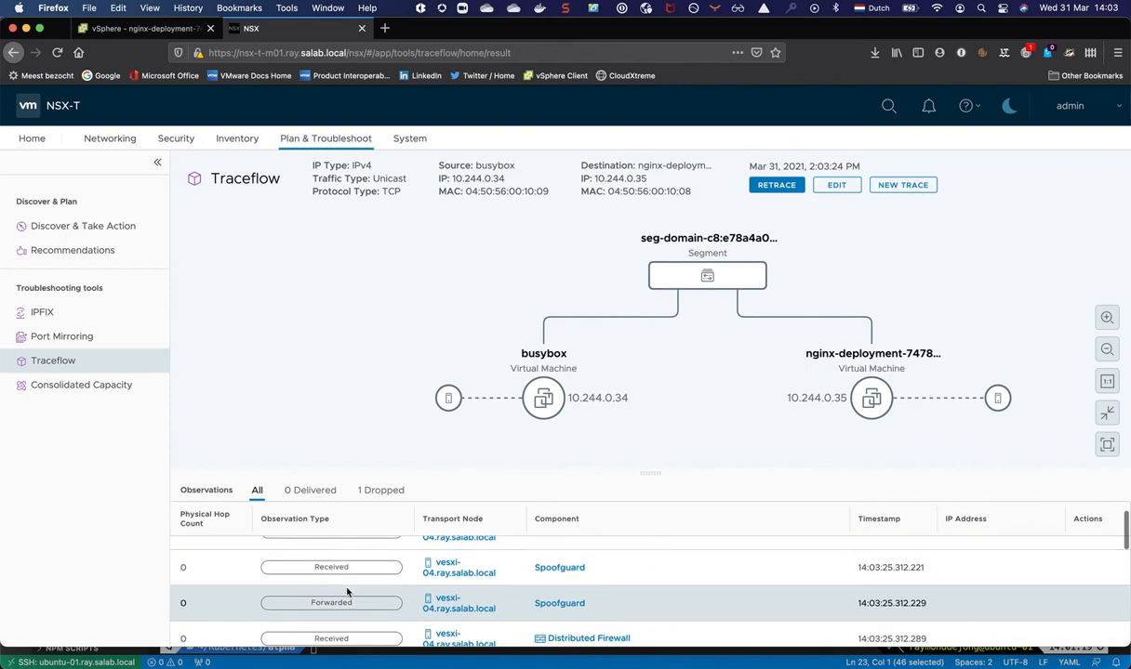
scroll(347, 592, "down", 2)
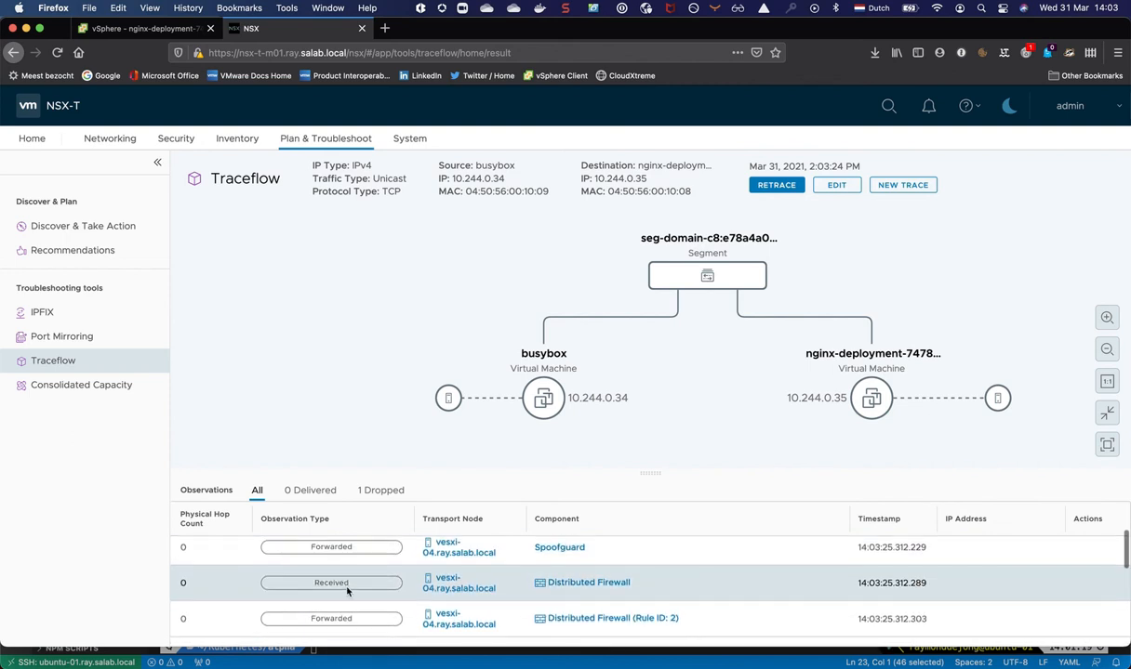
scroll(307, 605, "down", 5)
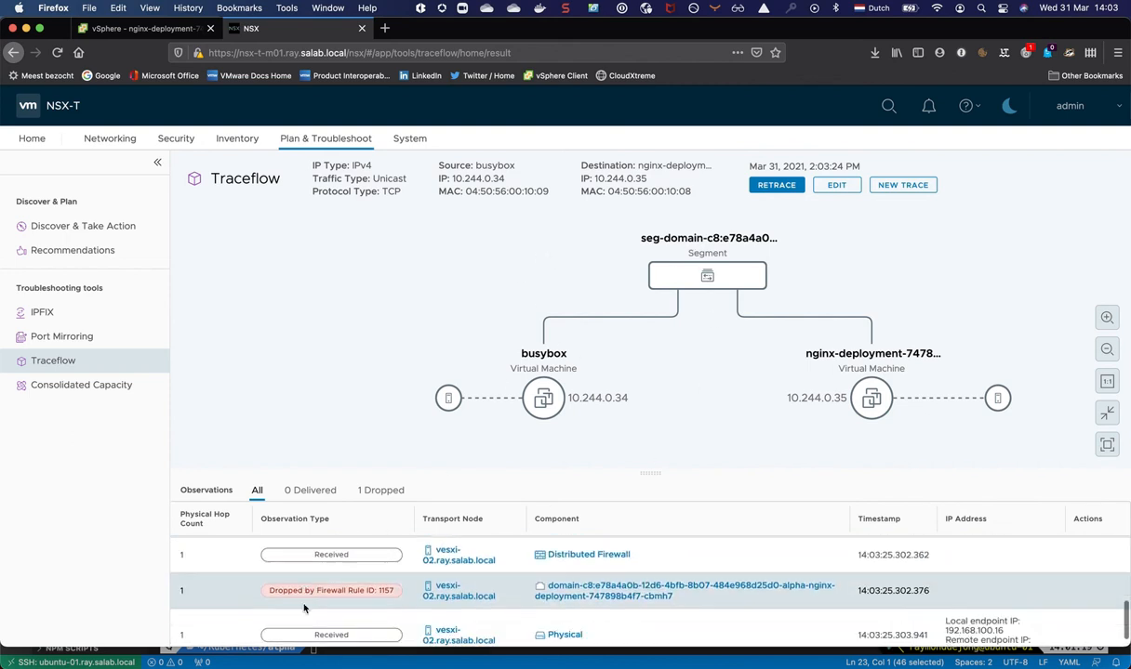
scroll(290, 600, "down", 1)
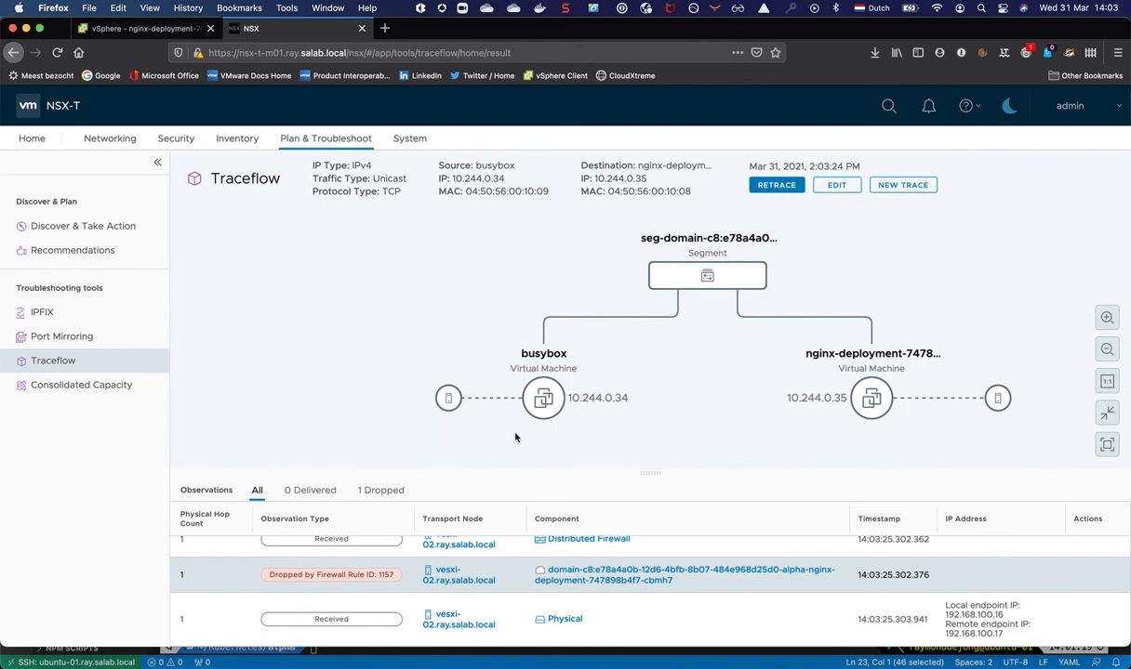
left_click(335, 641)
- Switch to Visual Studio Code and uncomment the second ingress ipBlock with cidr 10.29.12.192/27 in nginx-network-policy.yaml
key("super+Tab")
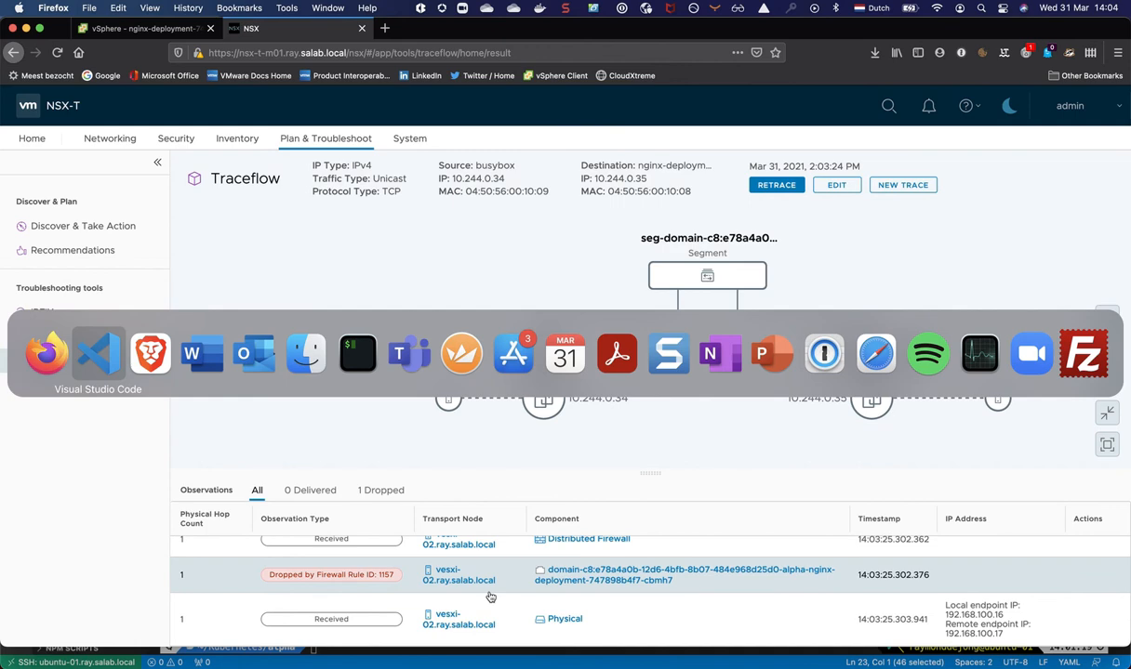
key("super+shift+Tab")
key("super+Tab")
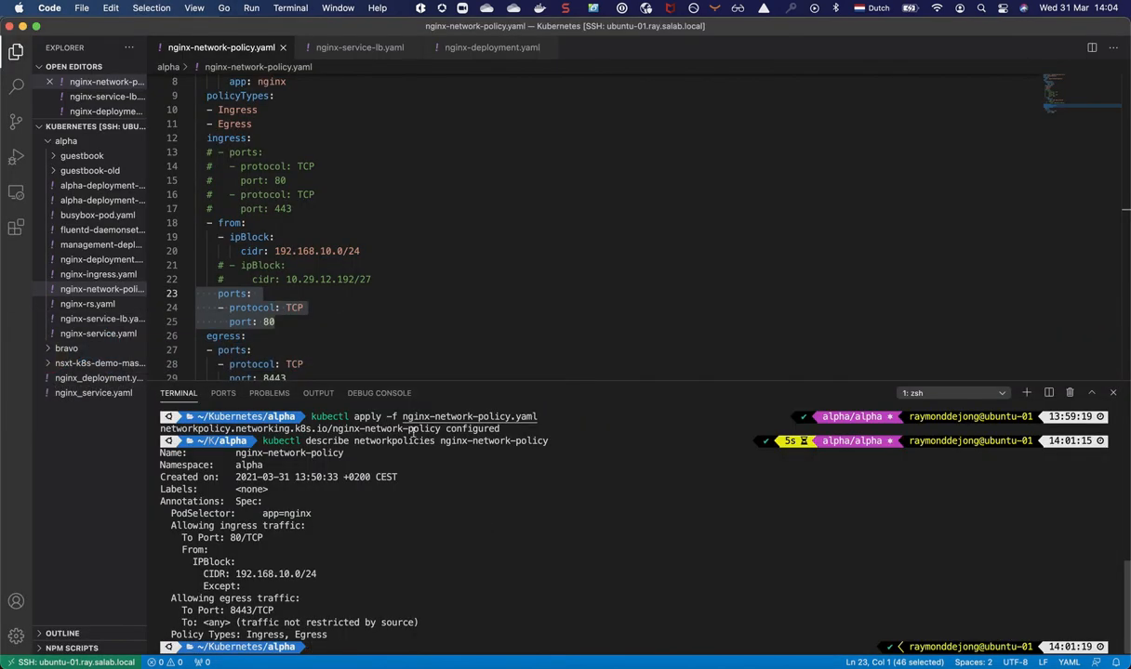
scroll(418, 289, "down", 1)
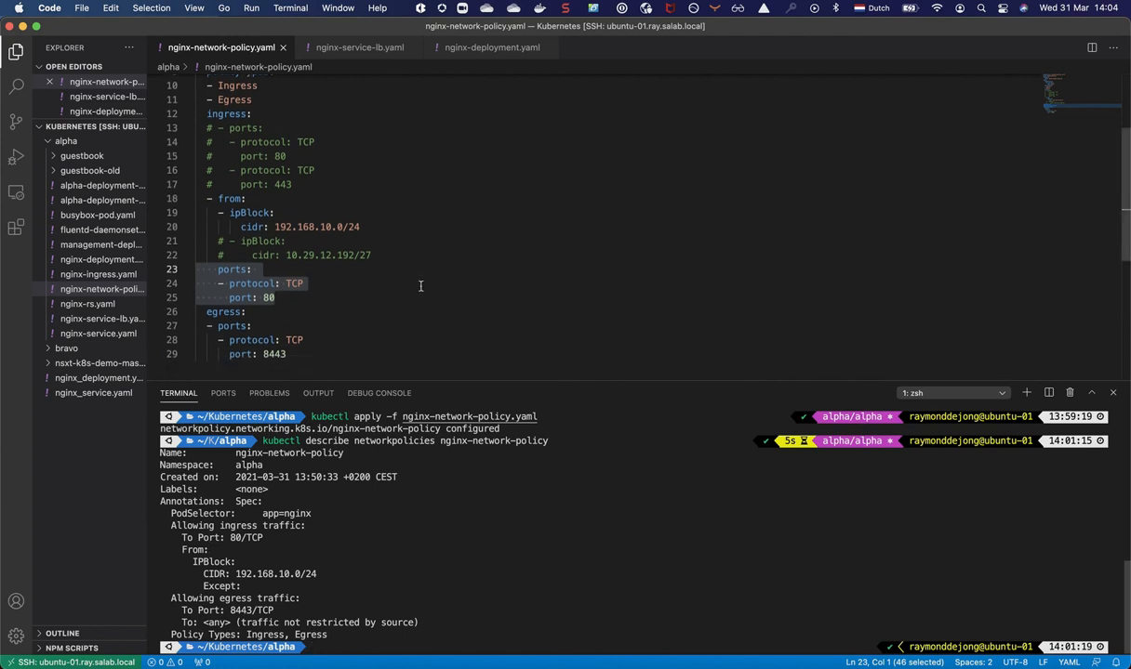
left_click(373, 241)
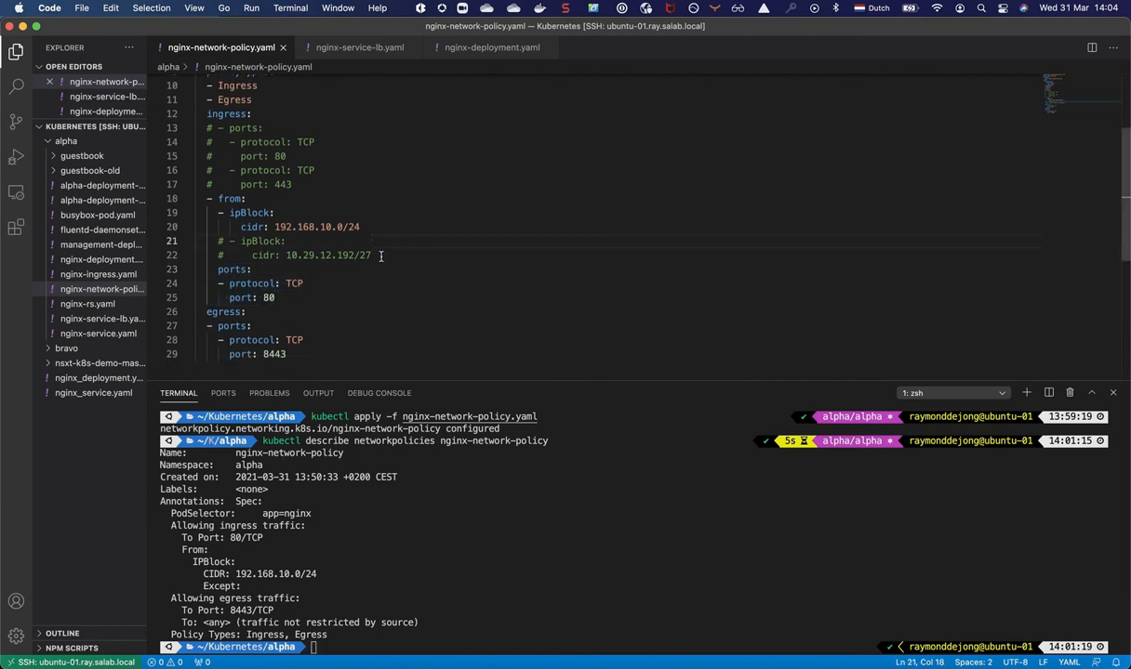
left_click_drag(380, 256, 98, 247)
key("super+slash")
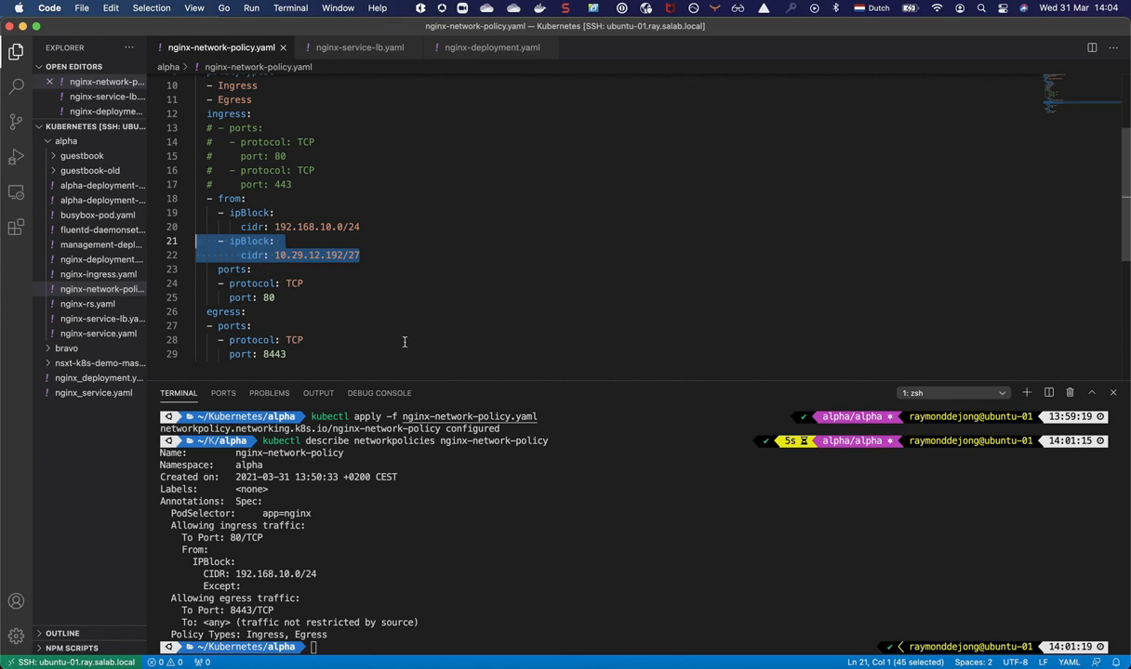
- Reapply nginx-network-policy.yaml with kubectl so ingress also accepts the 10.29.12.192/27 source
left_click(424, 487)
key("Up")
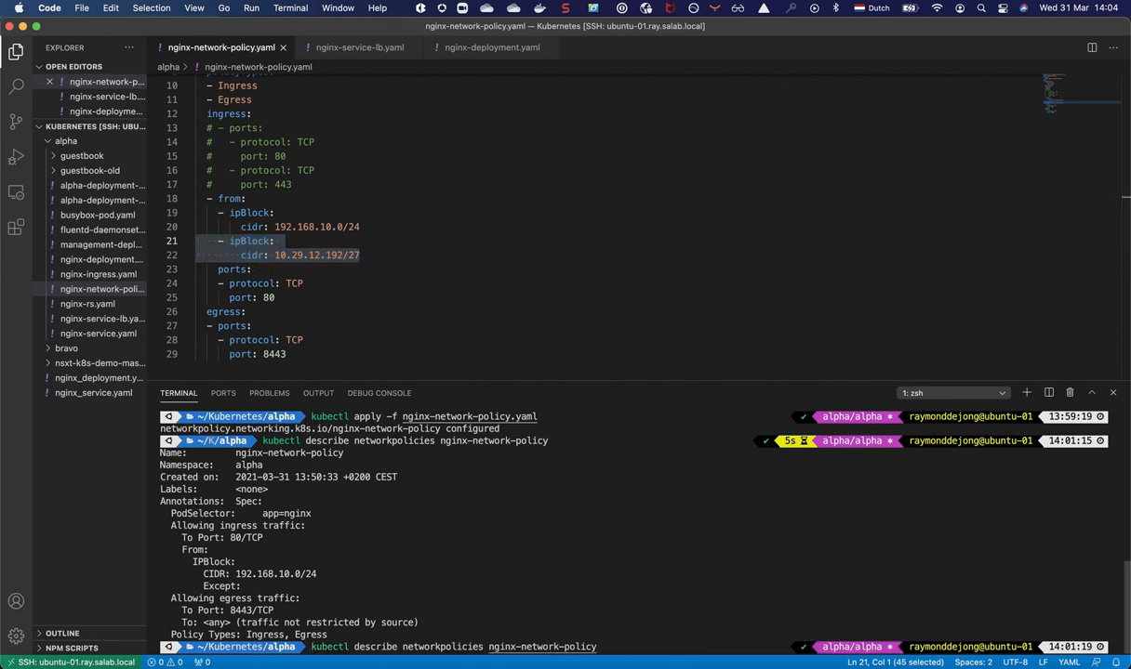
key("Up")
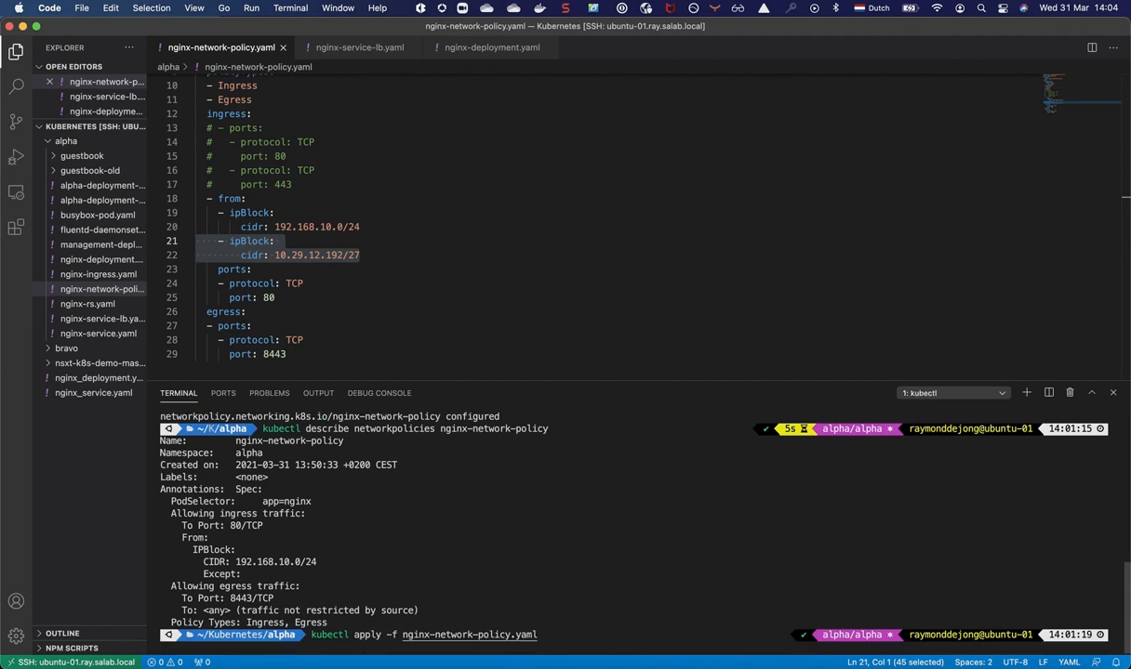
key("Return")
- Describe nginx-network-policy with kubectl and highlight the 10.29.12.192/27 source block in the output
key("super+Tab")
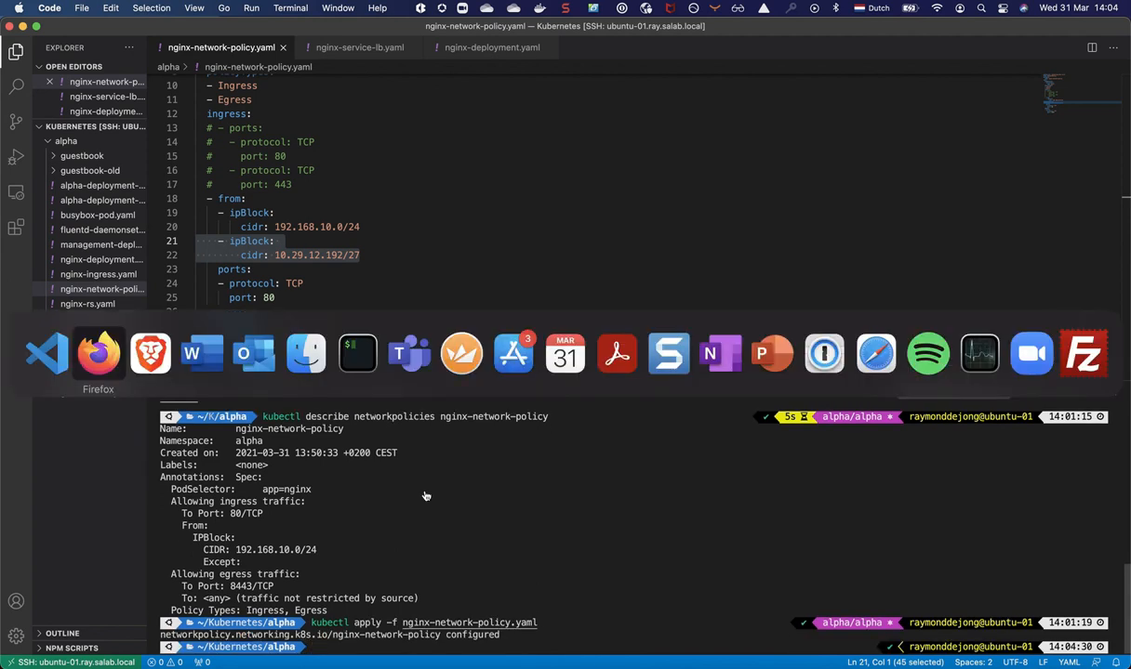
key("Escape")
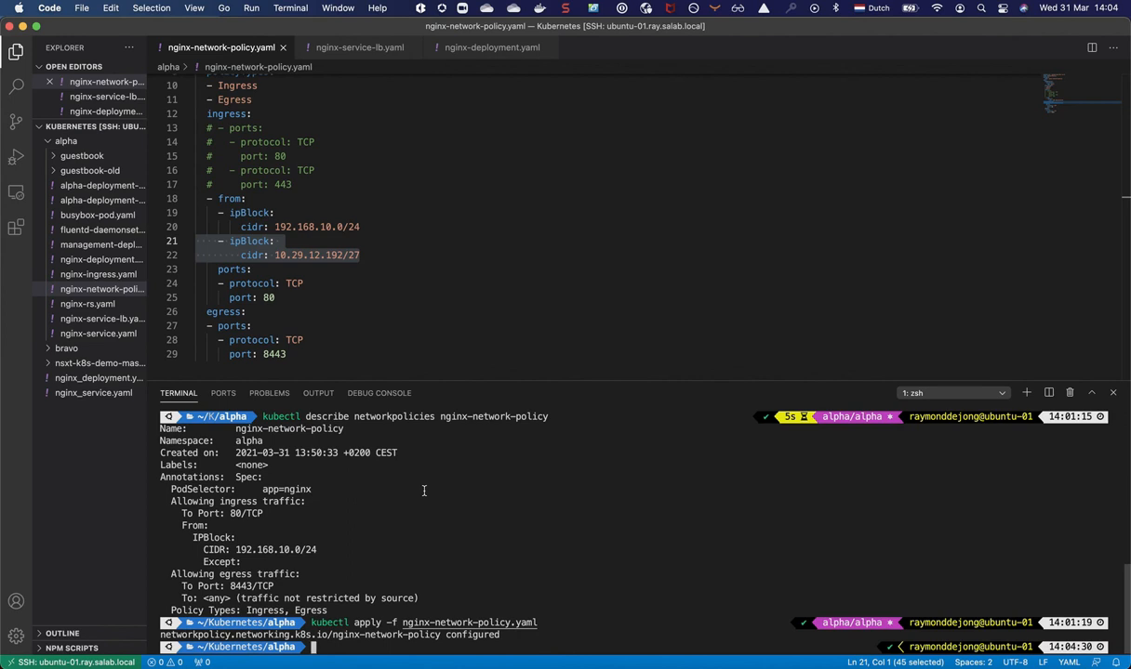
key("Up")
key("Up")
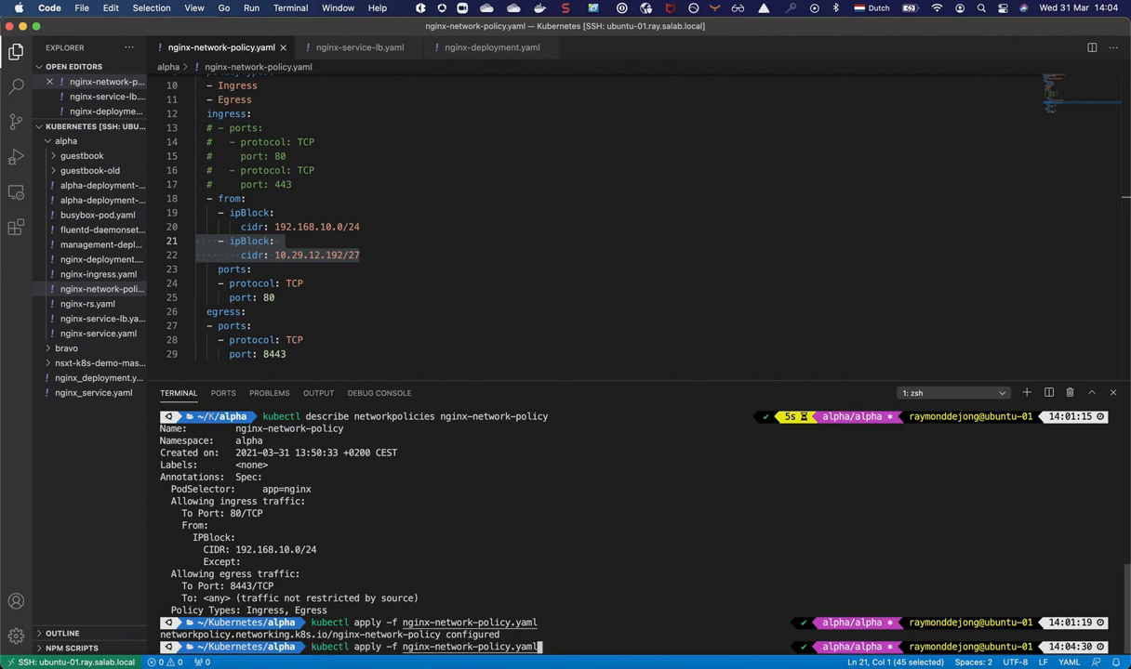
key("Return")
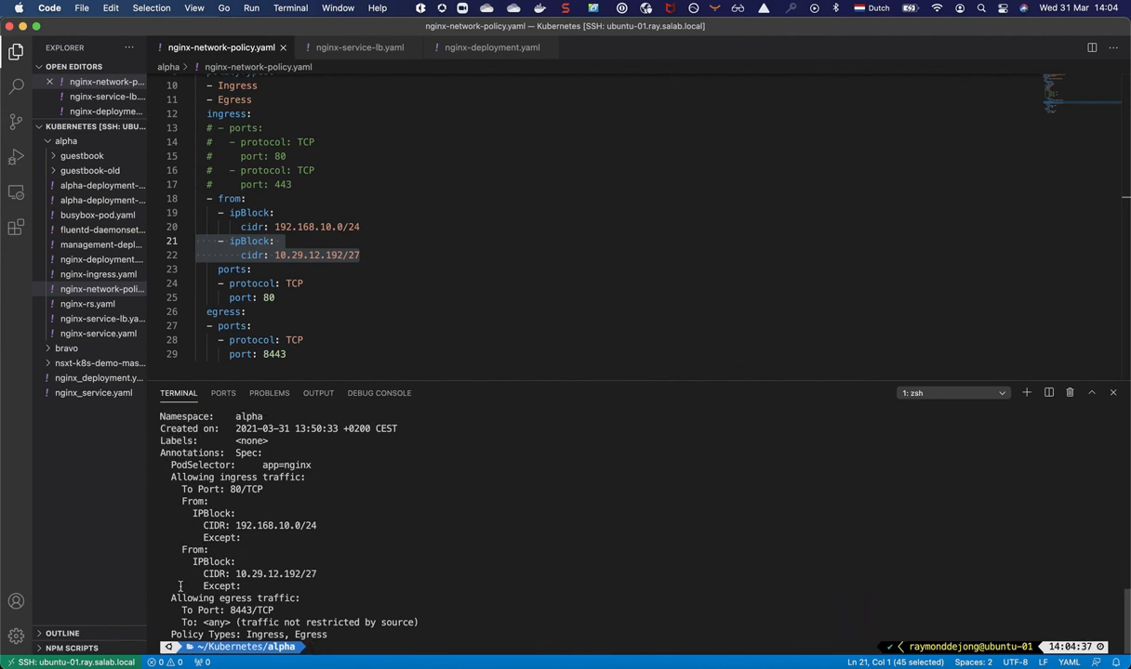
left_click_drag(181, 485, 296, 586)
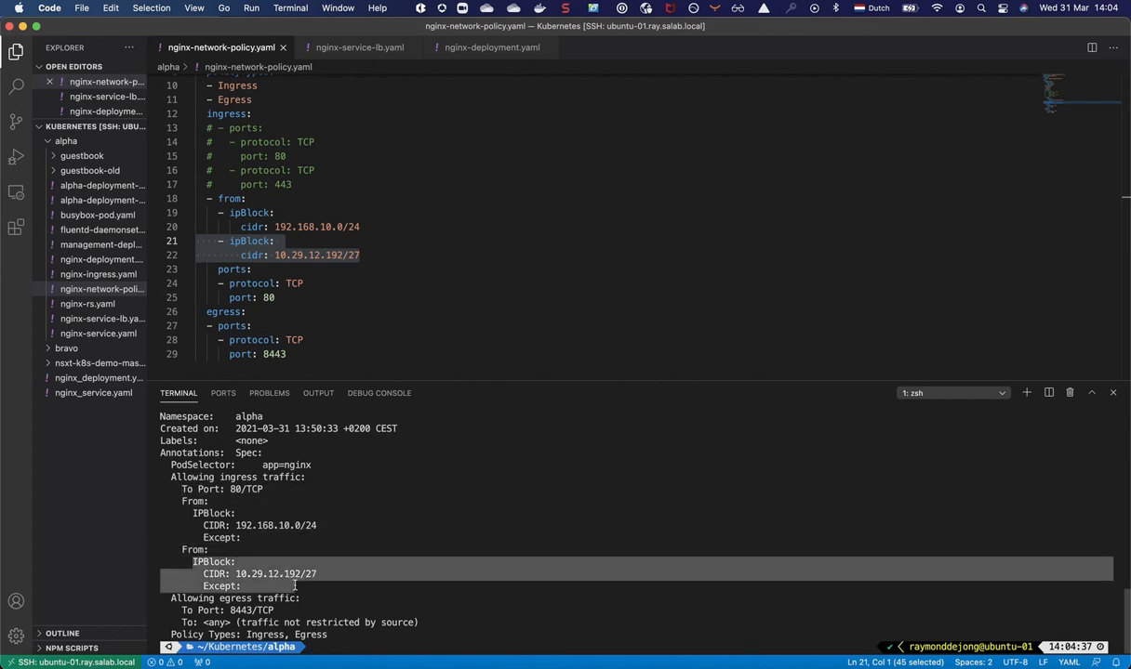
- Switch to Firefox, open the Distributed Firewall, and expand the first alpha-nginx-network-policy section among the application policies
key("super+Tab")
key("super+Tab")
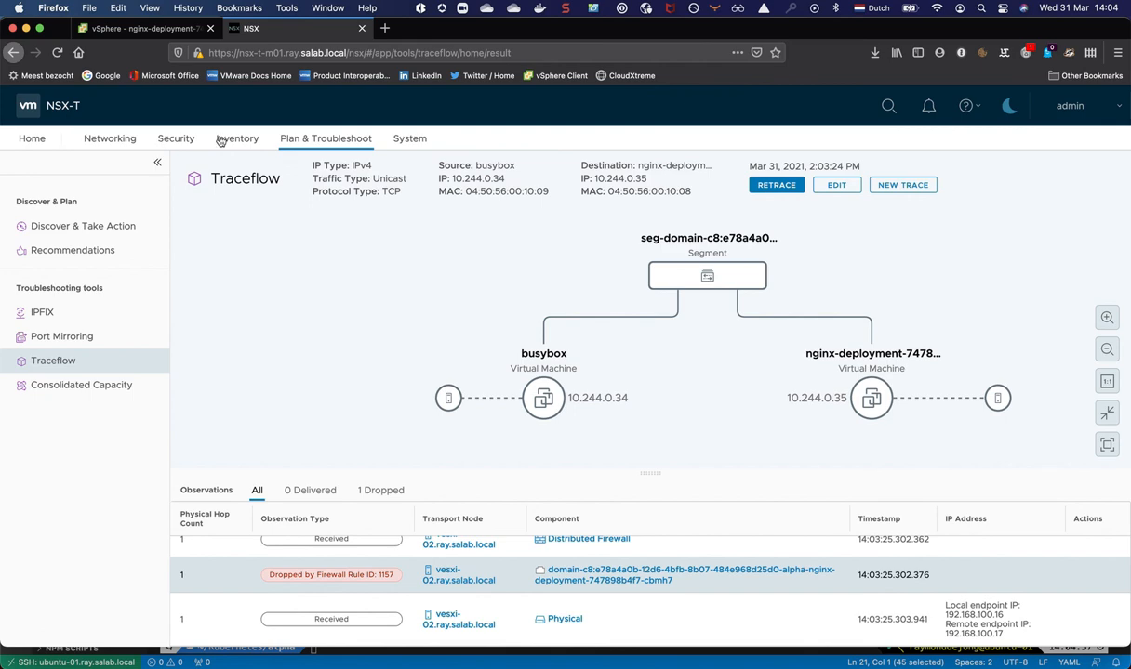
left_click(173, 139)
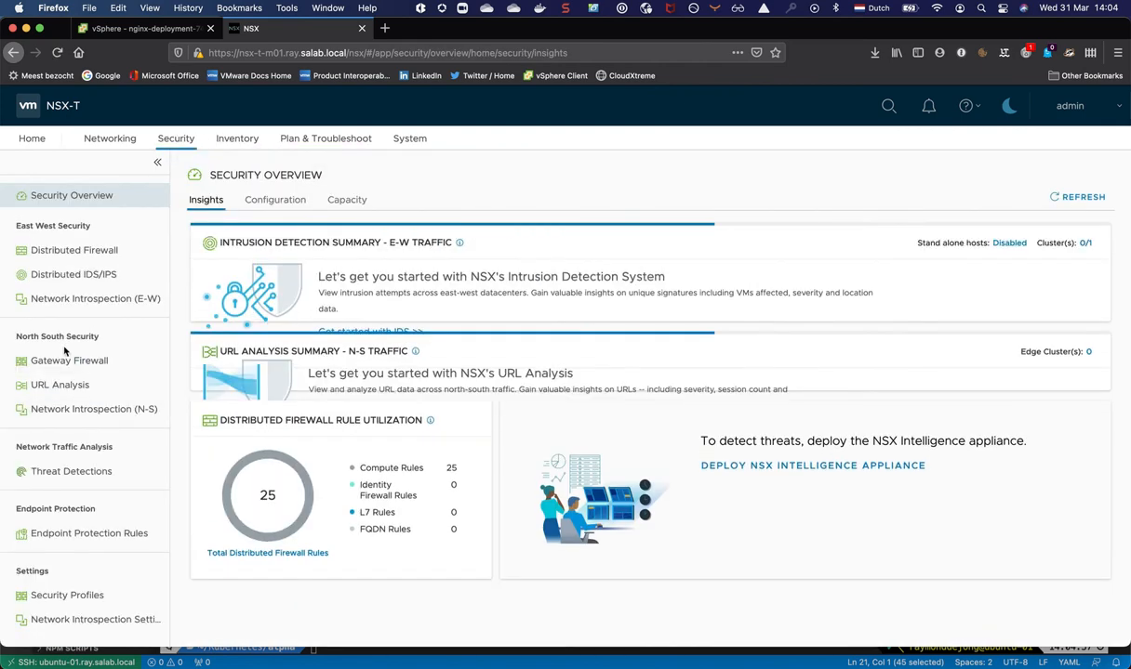
left_click(55, 251)
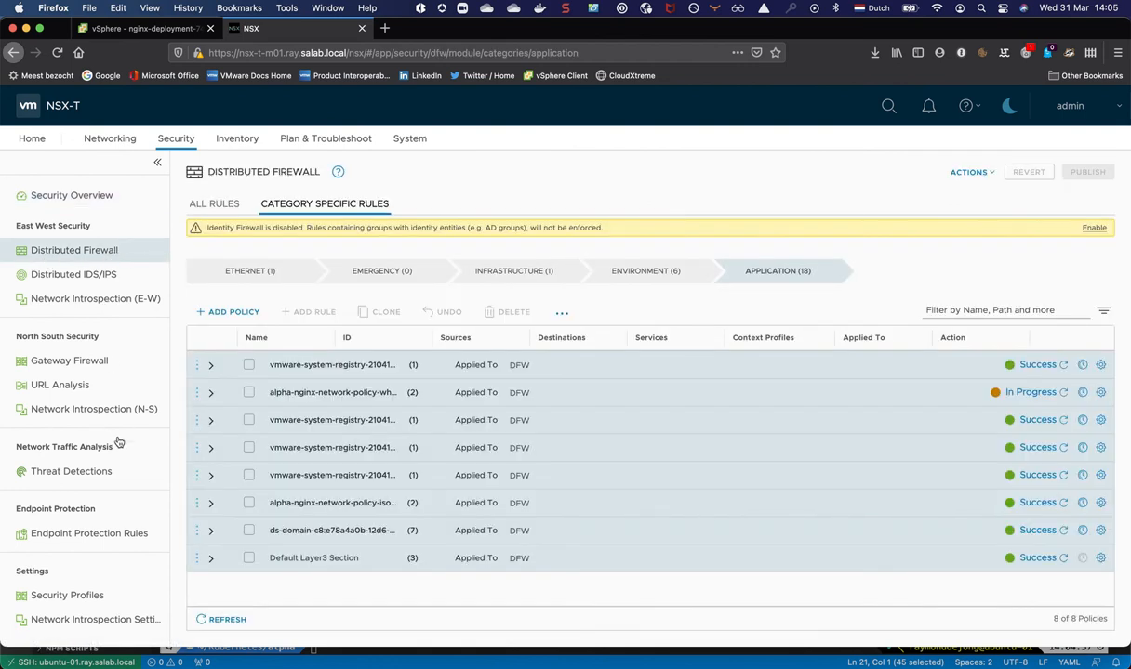
left_click(211, 392)
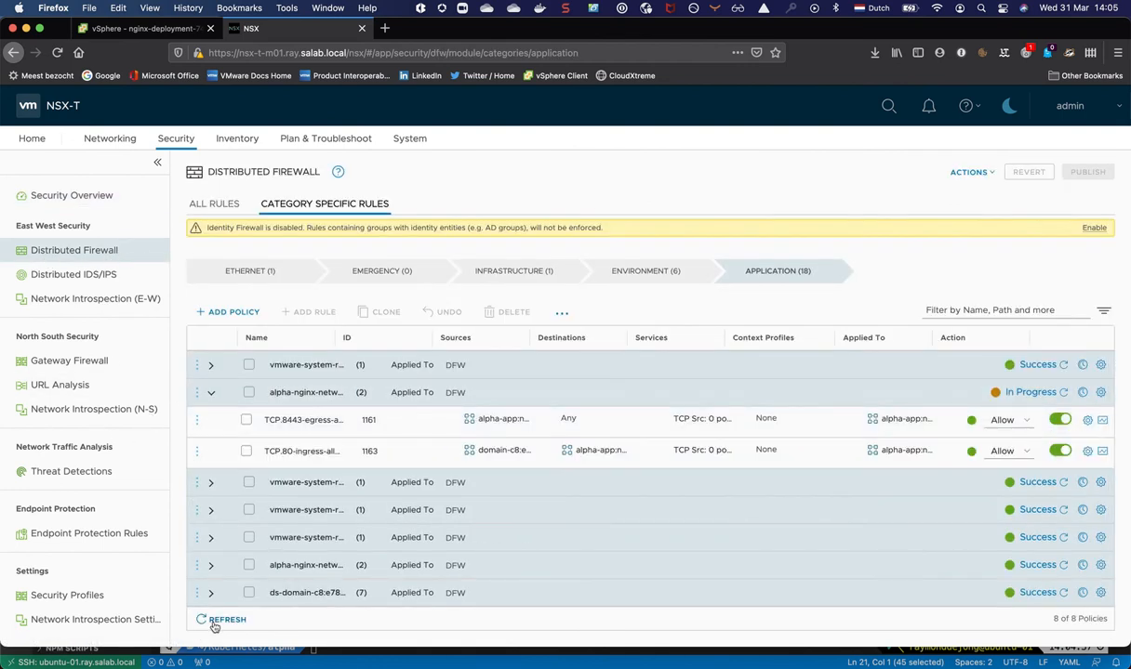
- Refresh the firewall policies and view the IP addresses in the TCP.80-ingress-allow rule's source group
left_click(212, 624)
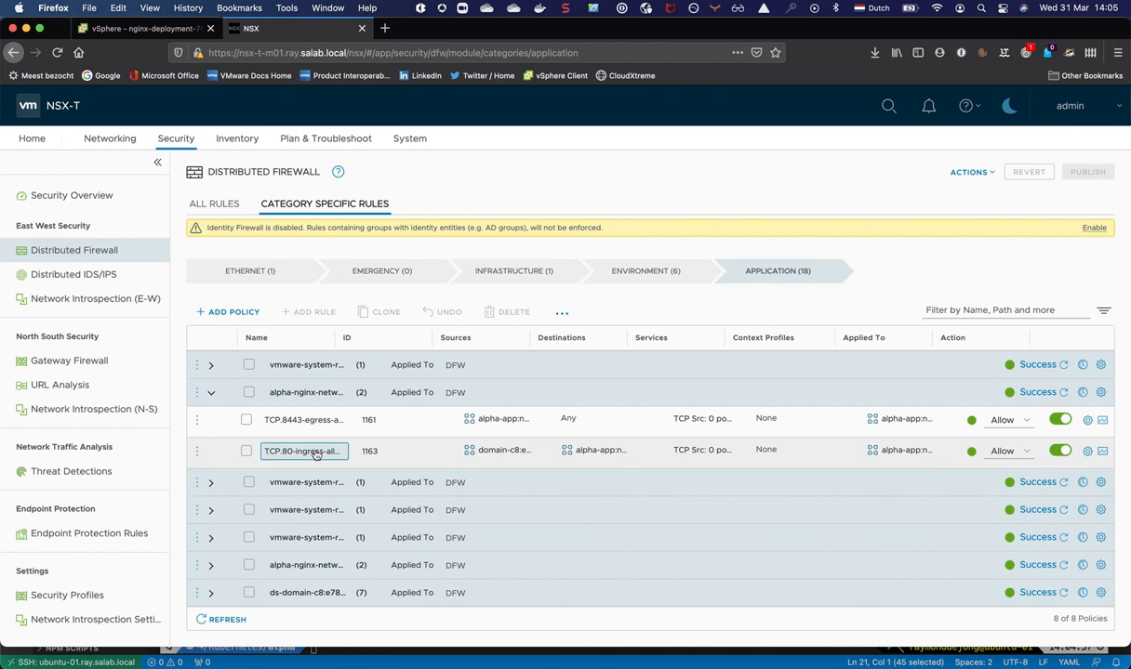
left_click(511, 452)
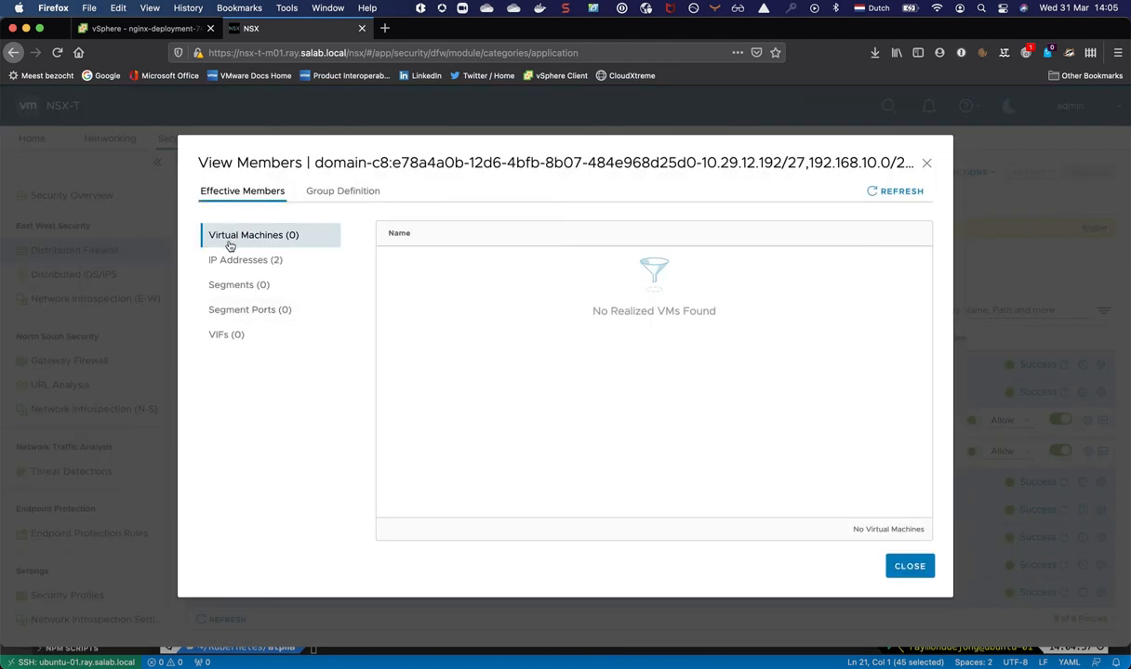
left_click(227, 260)
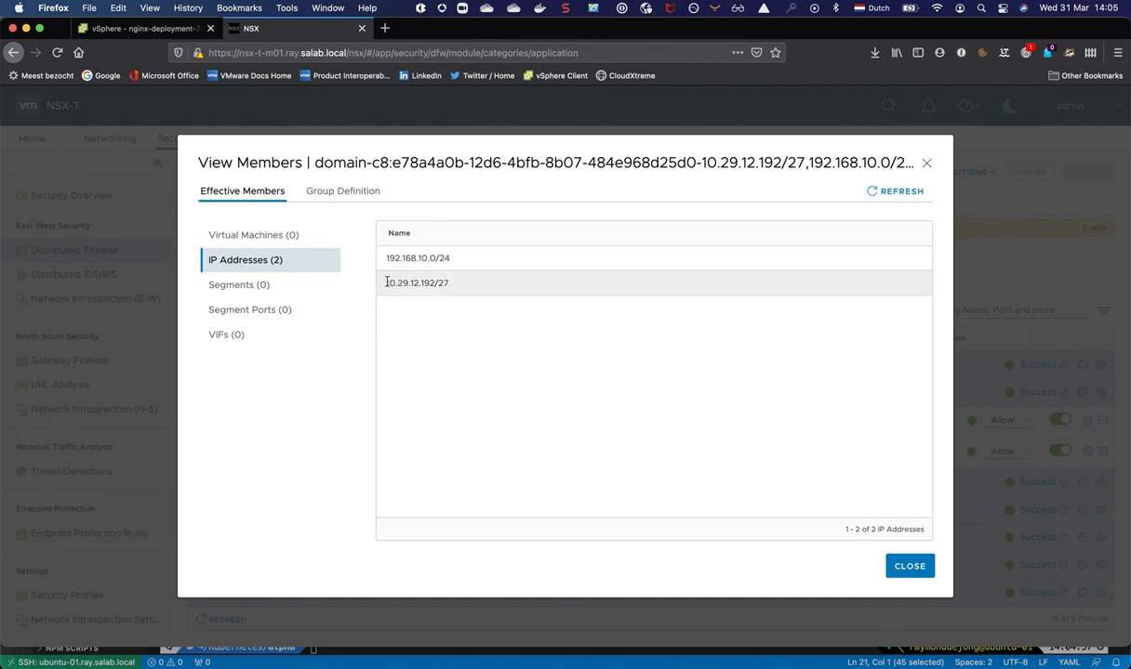
- Close the source group's member list and expand the second alpha-nginx-network-policy section to view its ingress and egress isolation rules
left_click(919, 567)
scroll(586, 559, "down", 1)
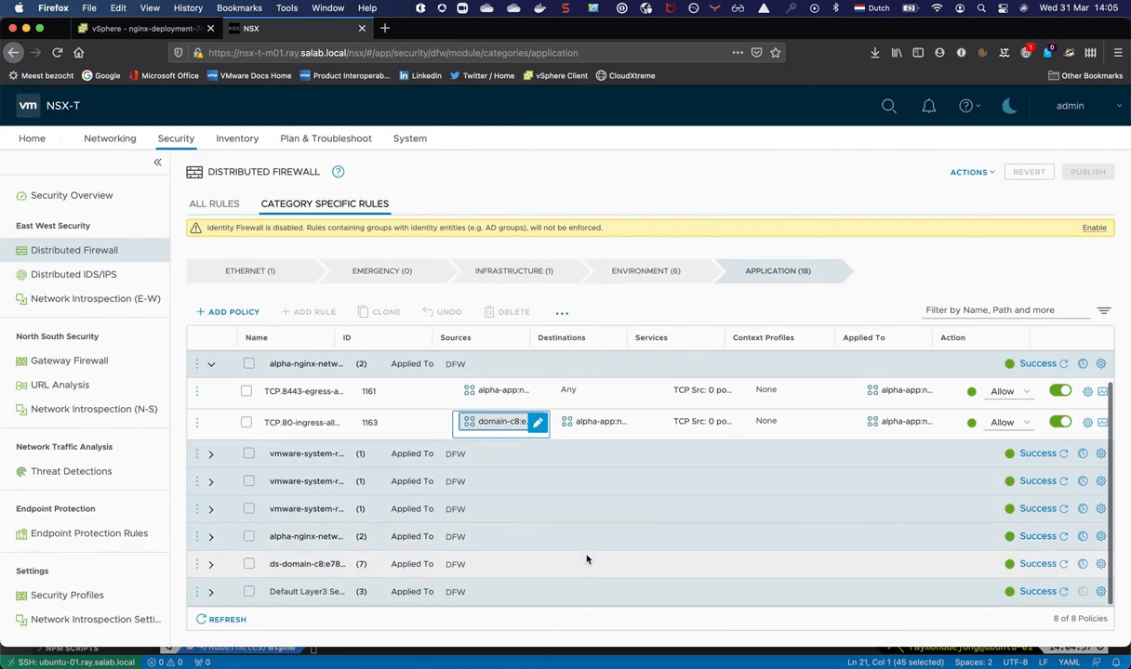
left_click(211, 537)
scroll(213, 541, "down", 2)
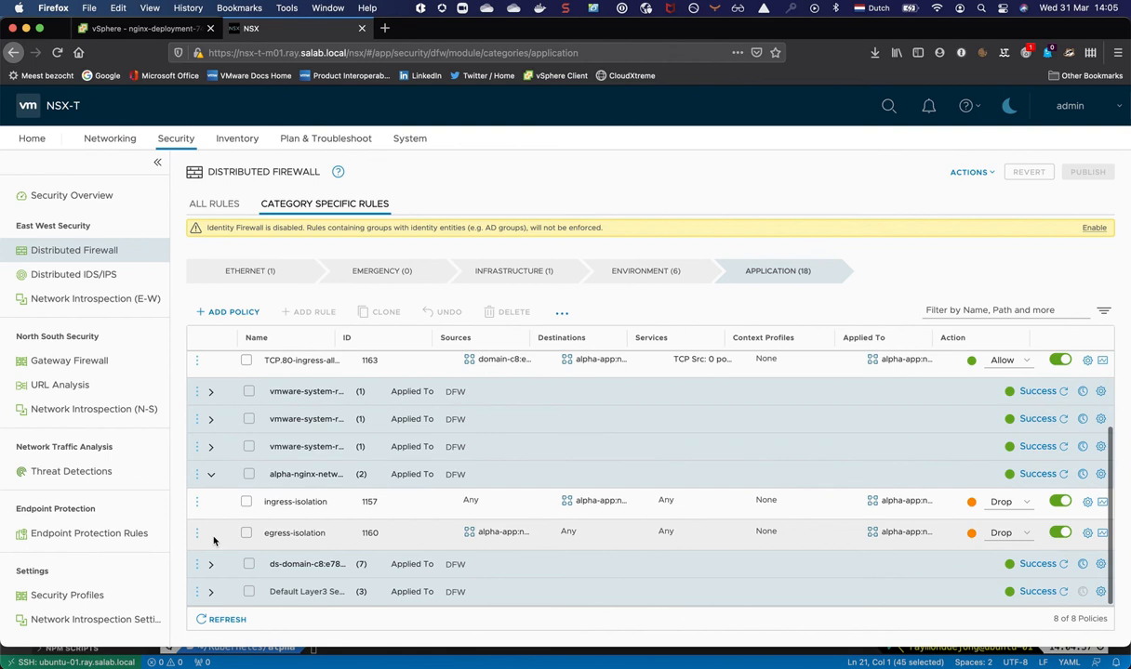
scroll(307, 391, "up", 3)
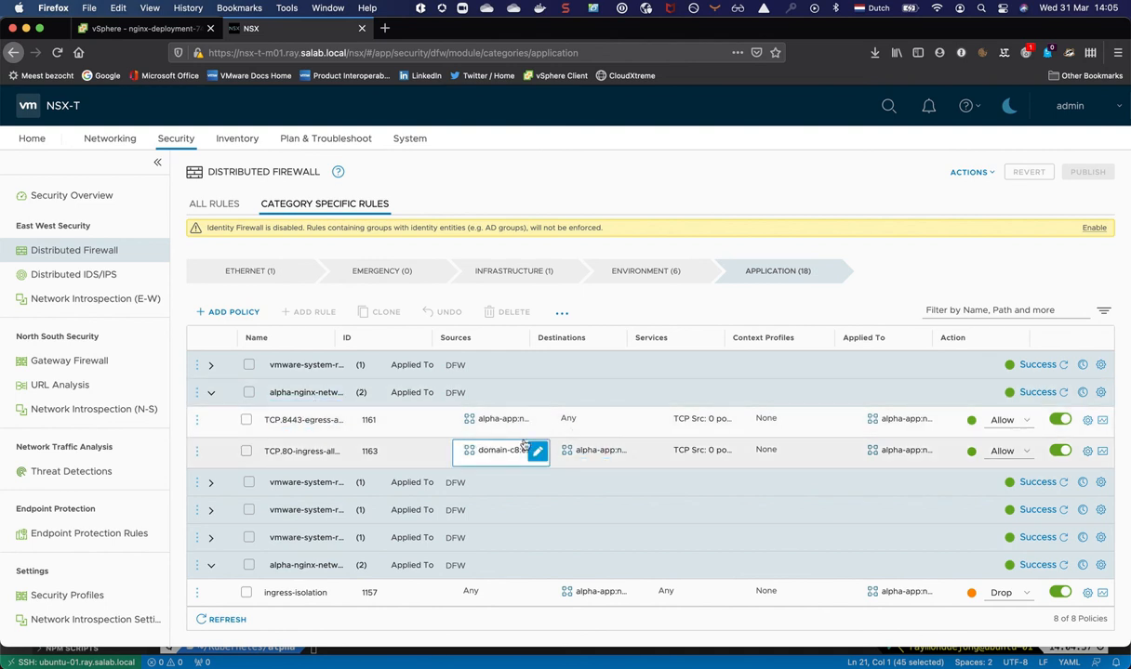
scroll(637, 462, "down", 2)
scroll(637, 462, "down", 3)
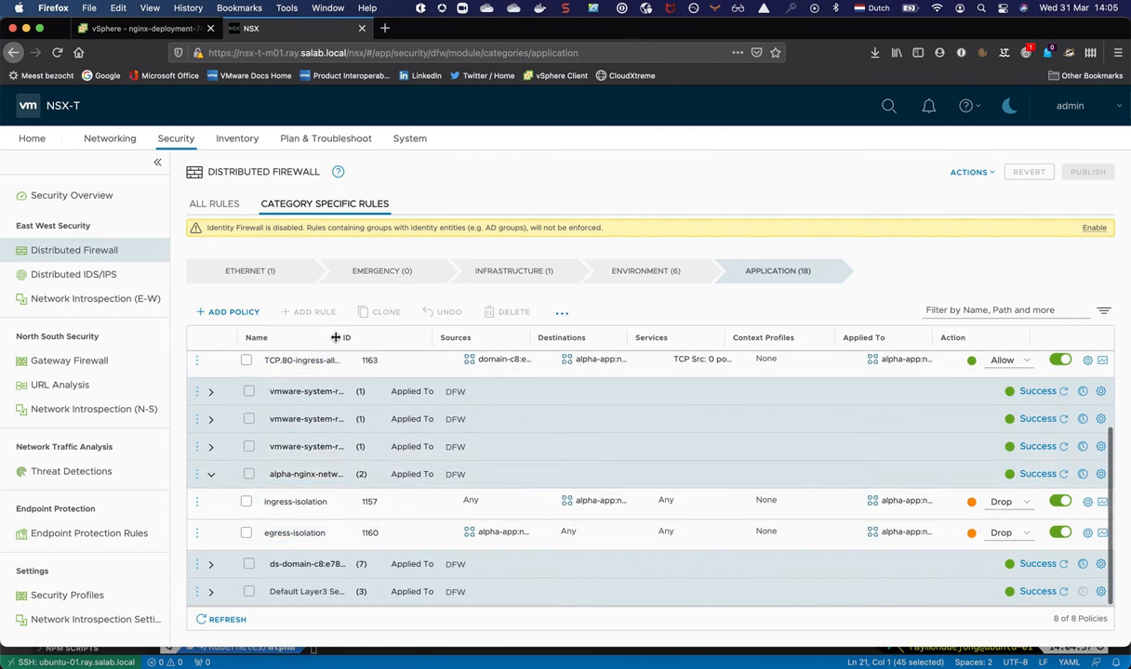
- Widen the Name column and compare the rules under alpha-nginx-network-policy-whitelist with those under alpha-nginx-network-policy-isolation
left_click_drag(432, 341, 535, 342)
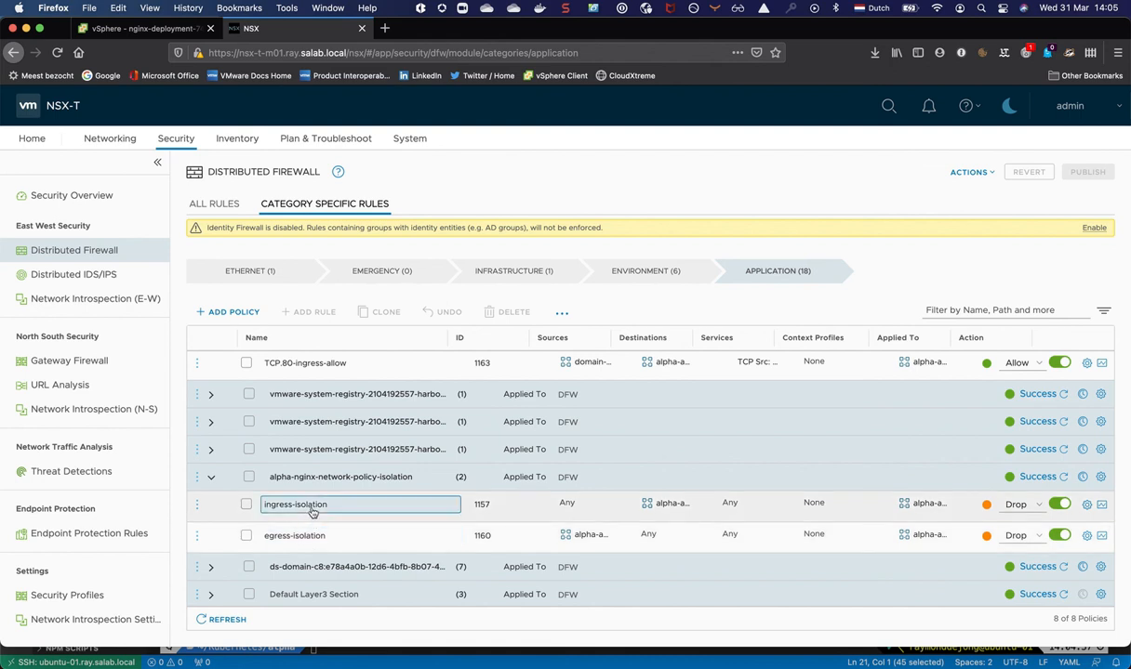
scroll(313, 512, "down", 2)
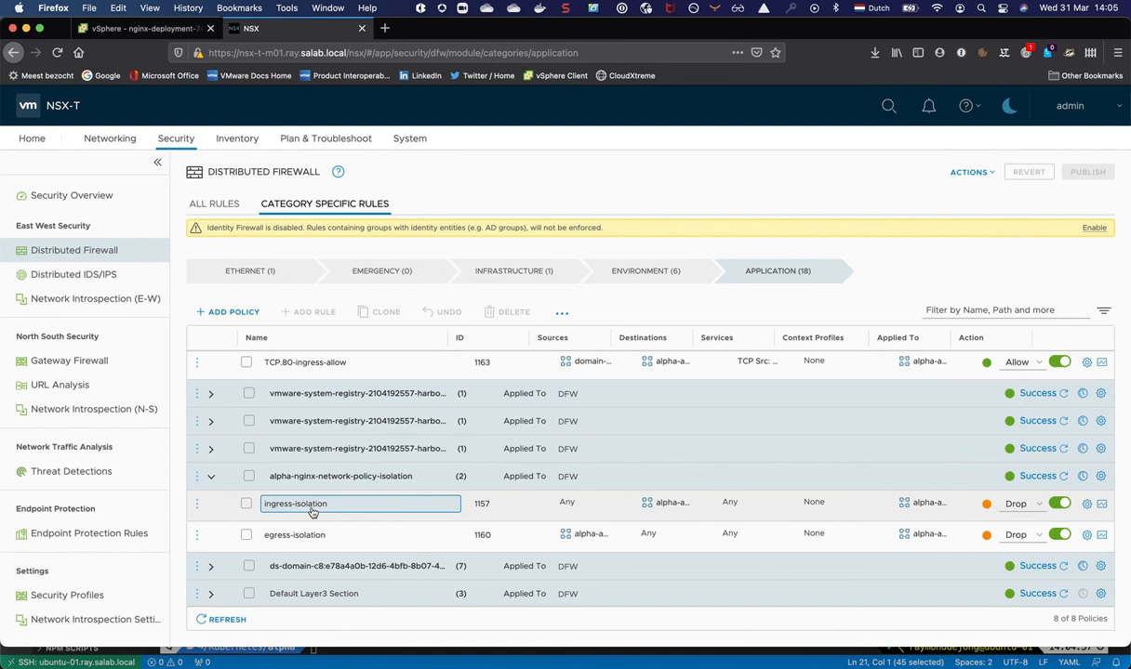
scroll(312, 512, "up", 2)
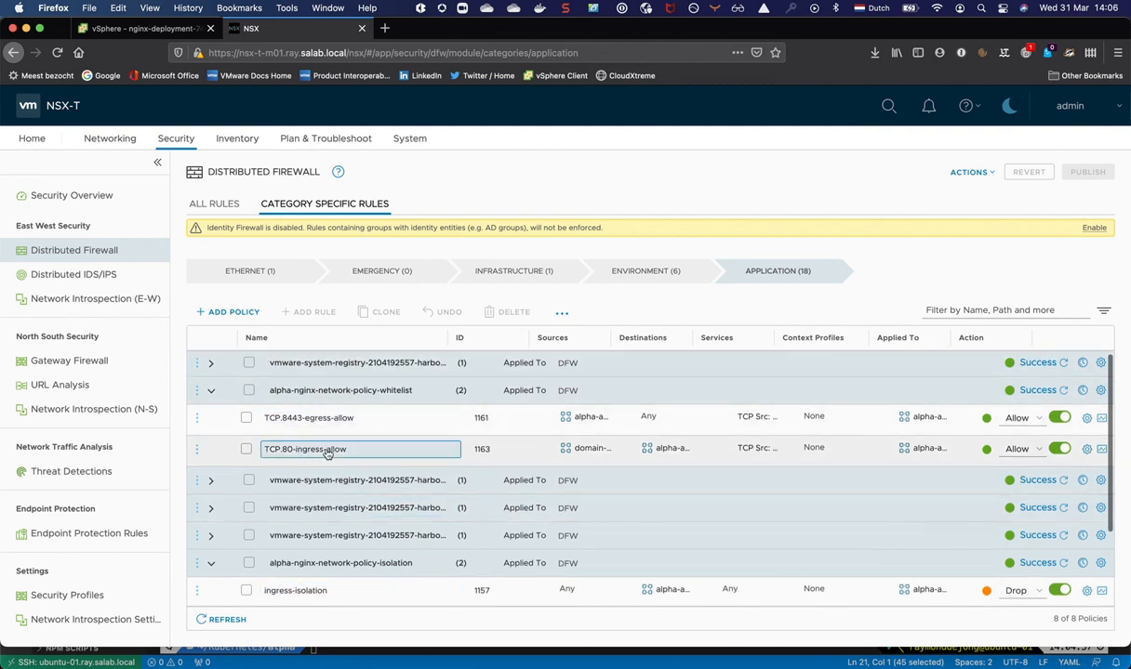
scroll(316, 455, "down", 2)
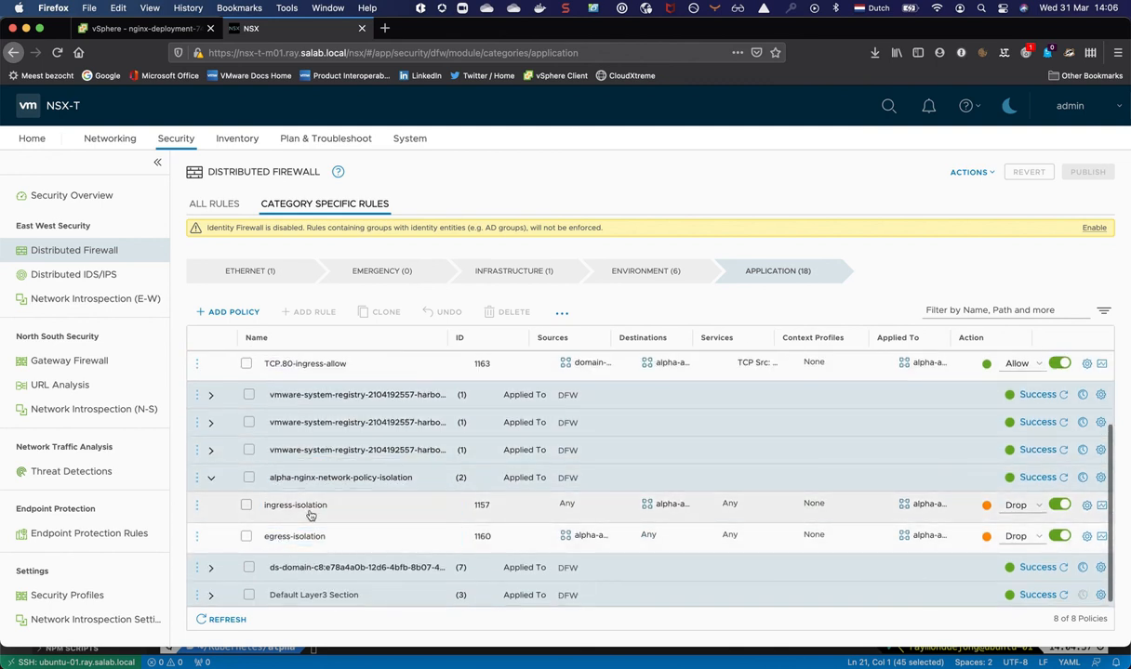
left_click(316, 537)
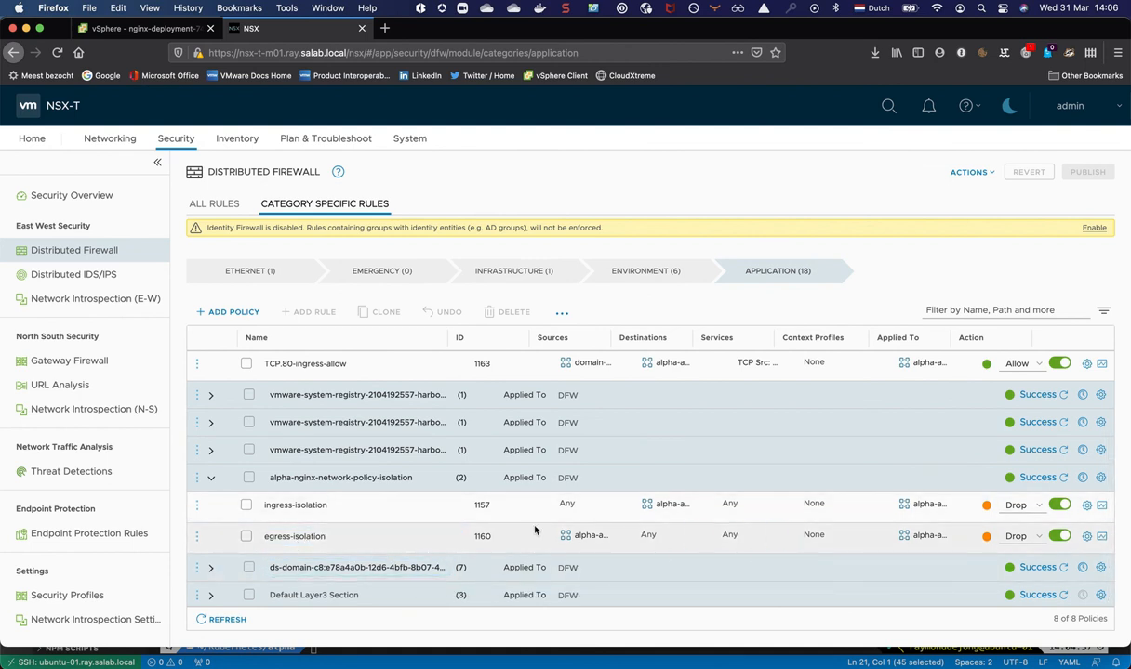
left_click(381, 517)
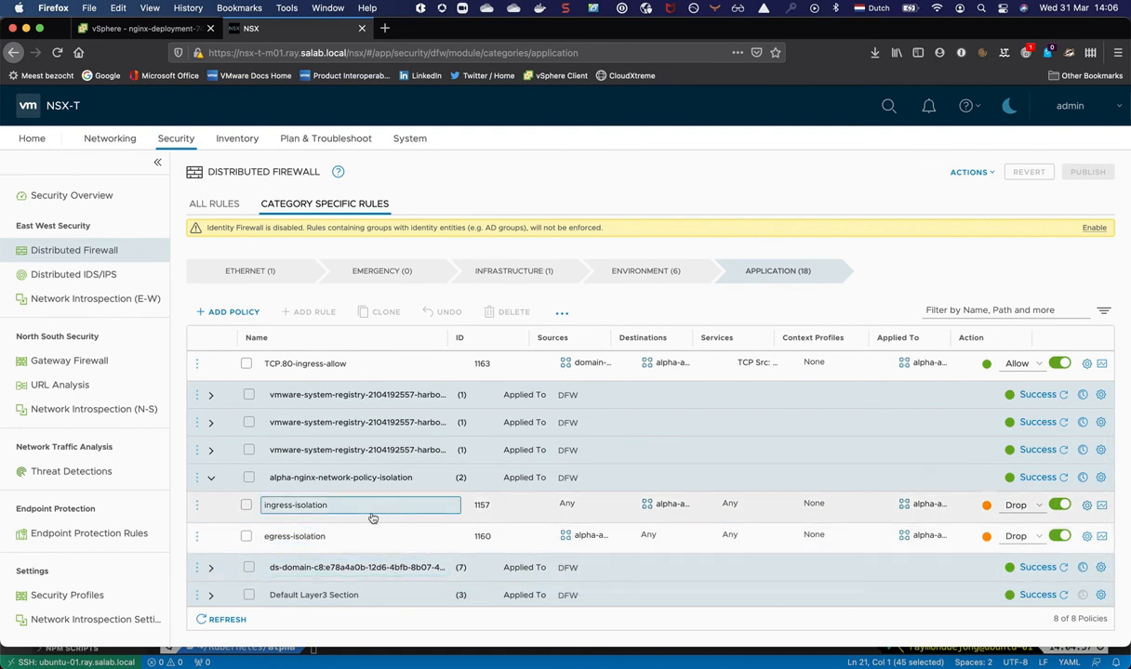
scroll(381, 502, "up", 3)
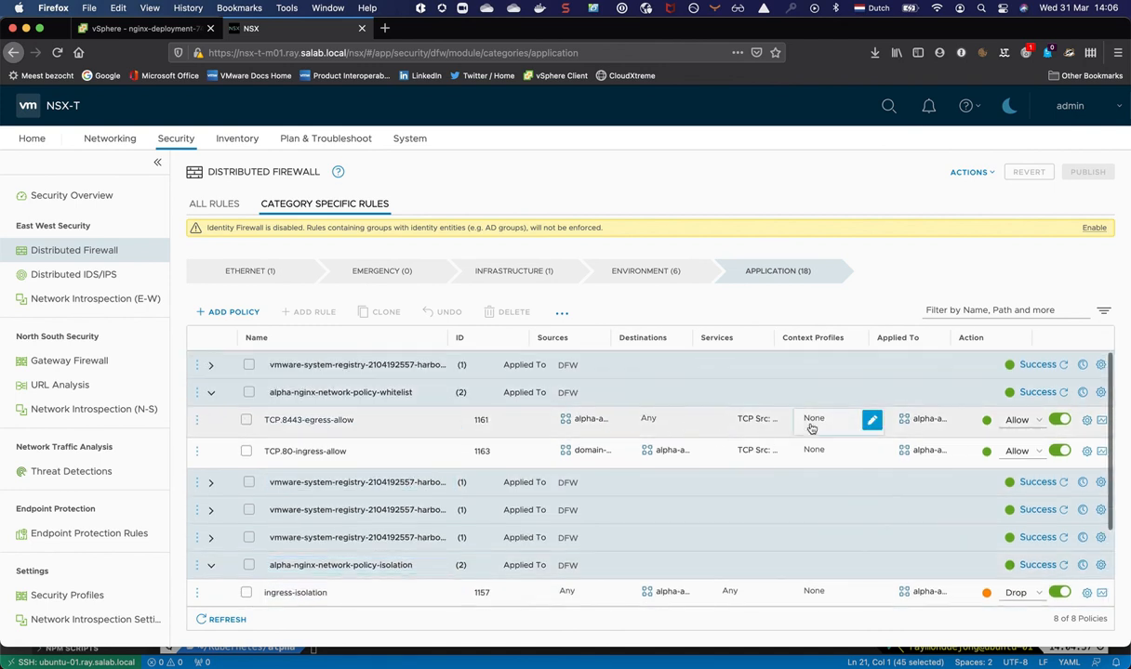
scroll(715, 431, "down", 3)
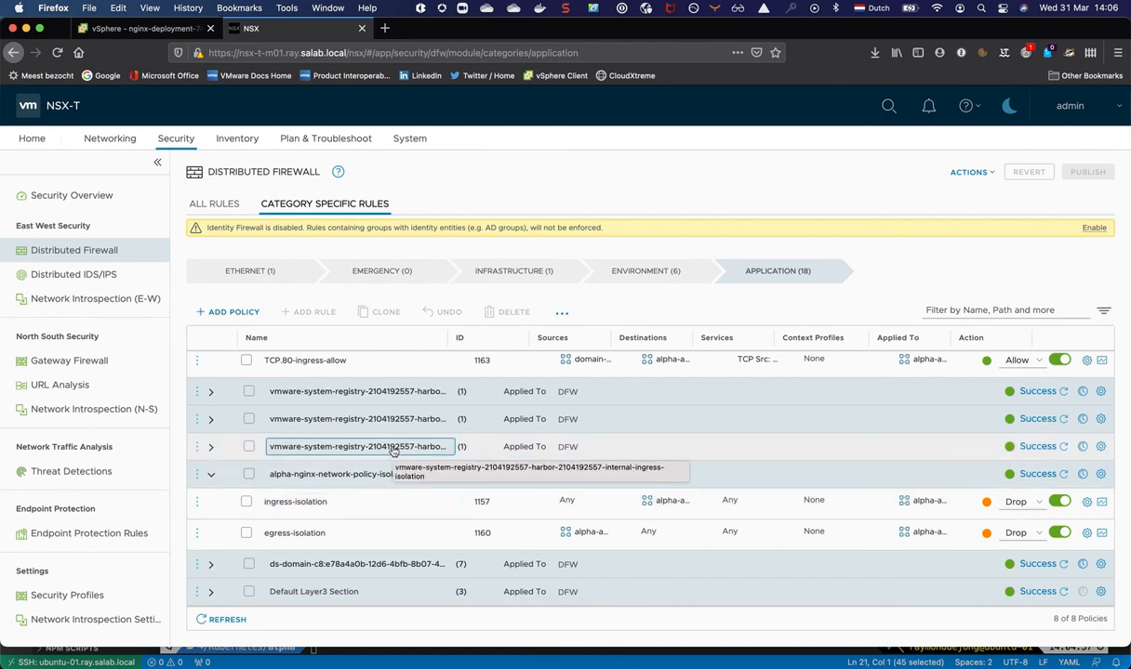
- Switch to Visual Studio Code with nginx-network-policy.yaml and its terminal
key("super+Tab")
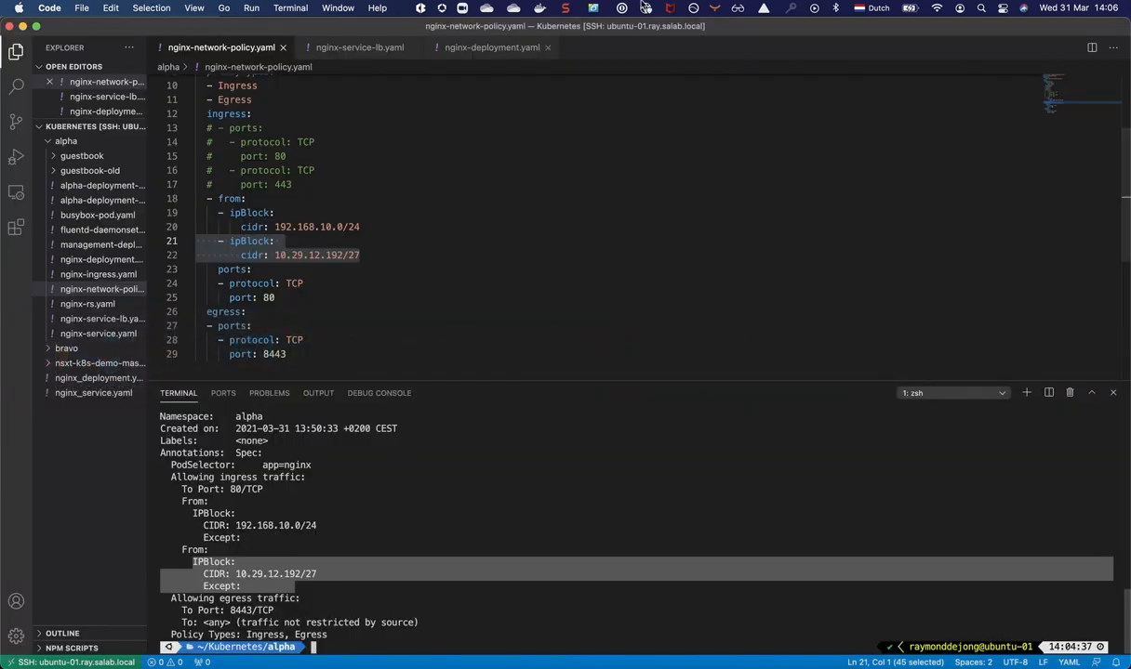